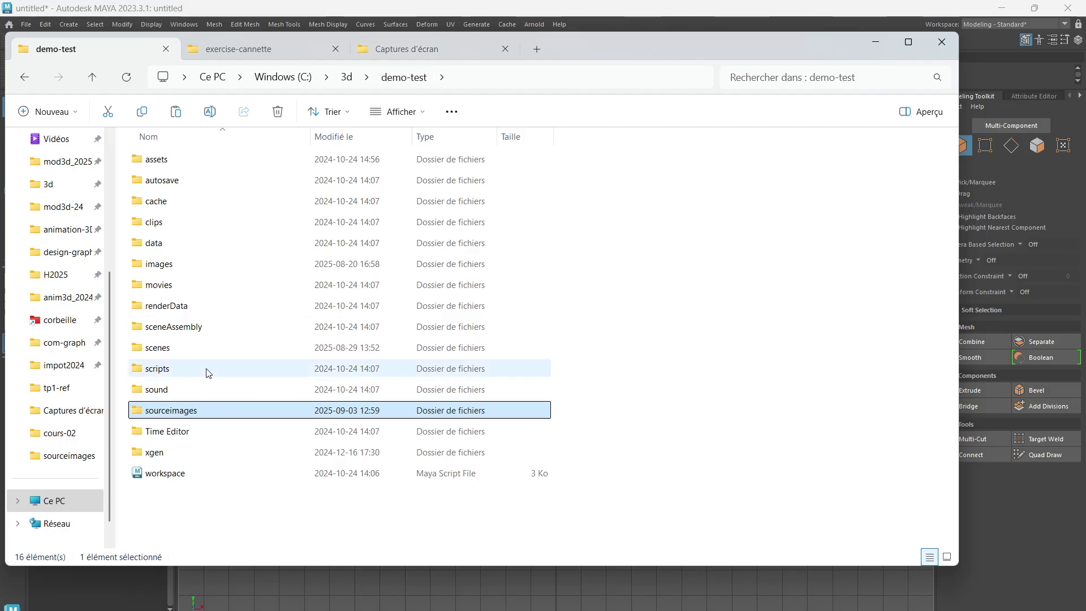
- Open soda can front.png from the project's sourceimages folder to examine the reference, and return to Maya
{"action": "double_click", "coordinate": [171, 410]}
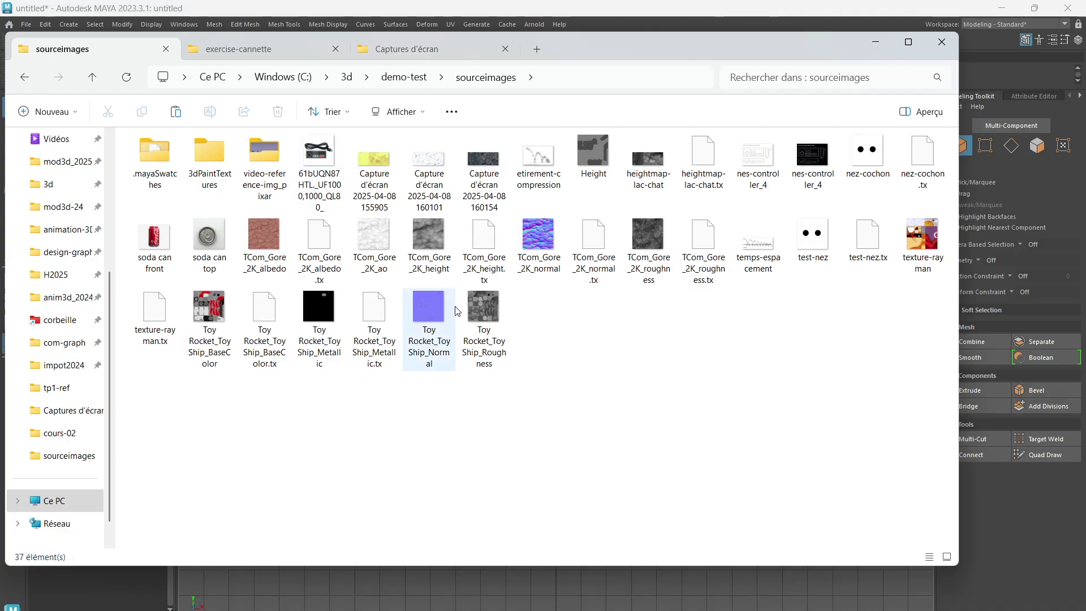
{"action": "left_click", "coordinate": [163, 252]}
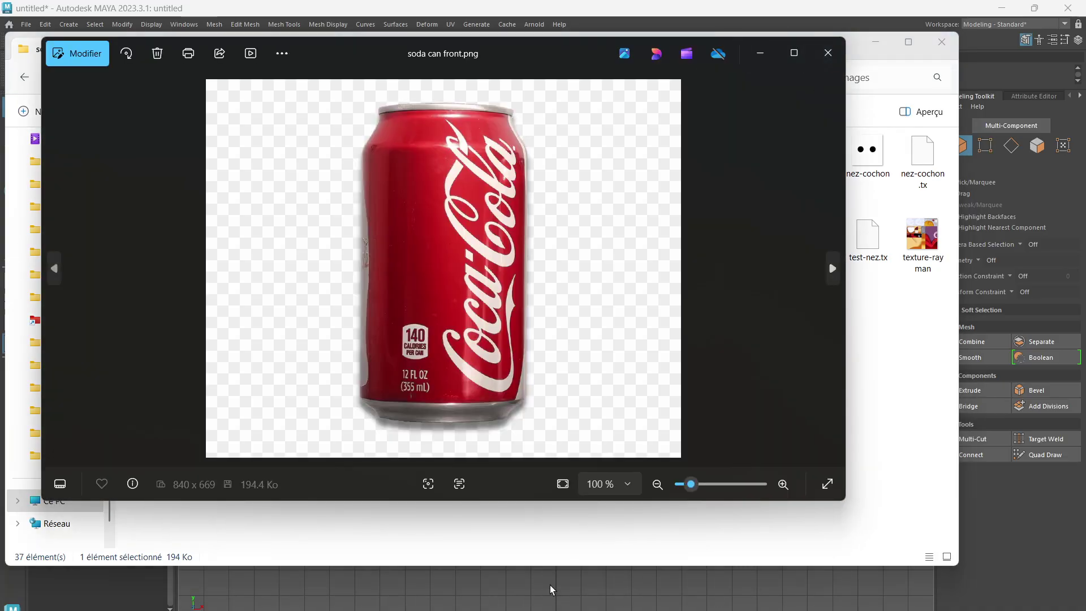
{"action": "left_click", "coordinate": [551, 589]}
{"action": "key", "text": "alt+Tab"}
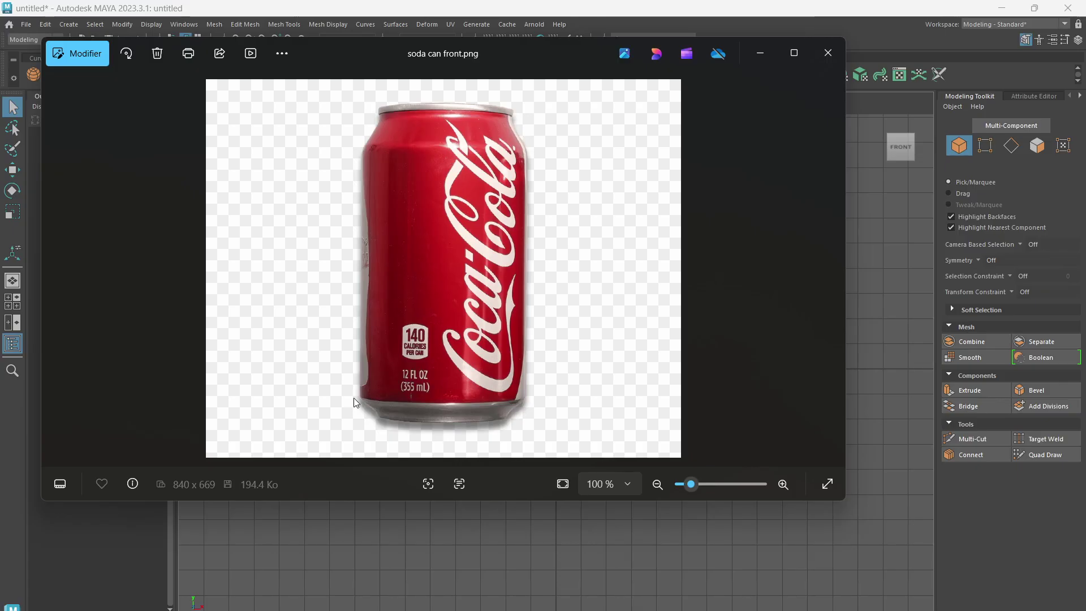
{"action": "left_click", "coordinate": [760, 57]}
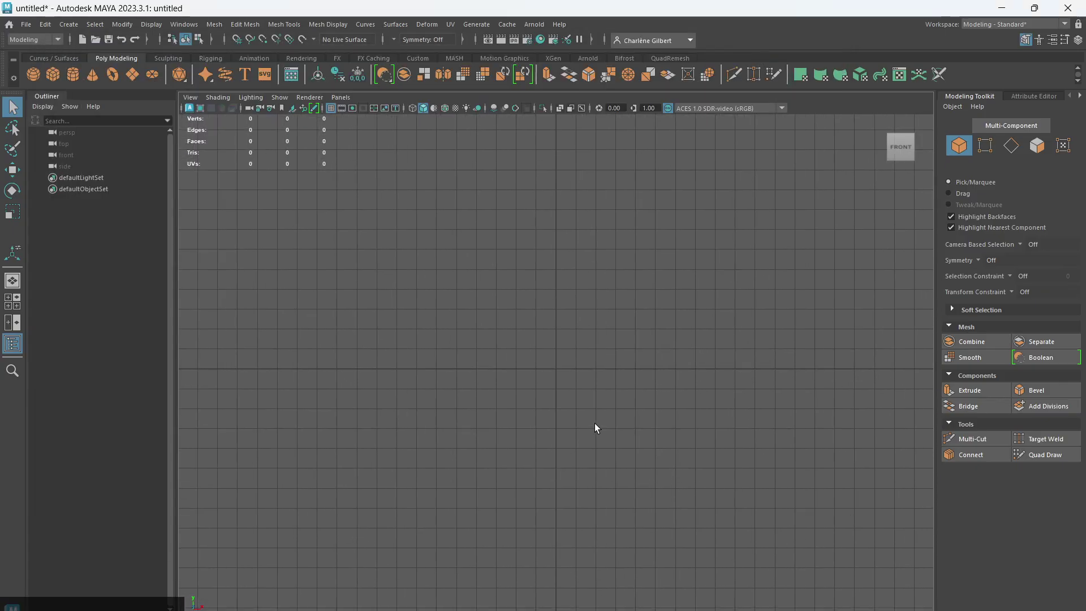
- Import soda can front.png as an image plane in the front view
{"action": "key", "text": "space"}
{"action": "key", "text": "space"}
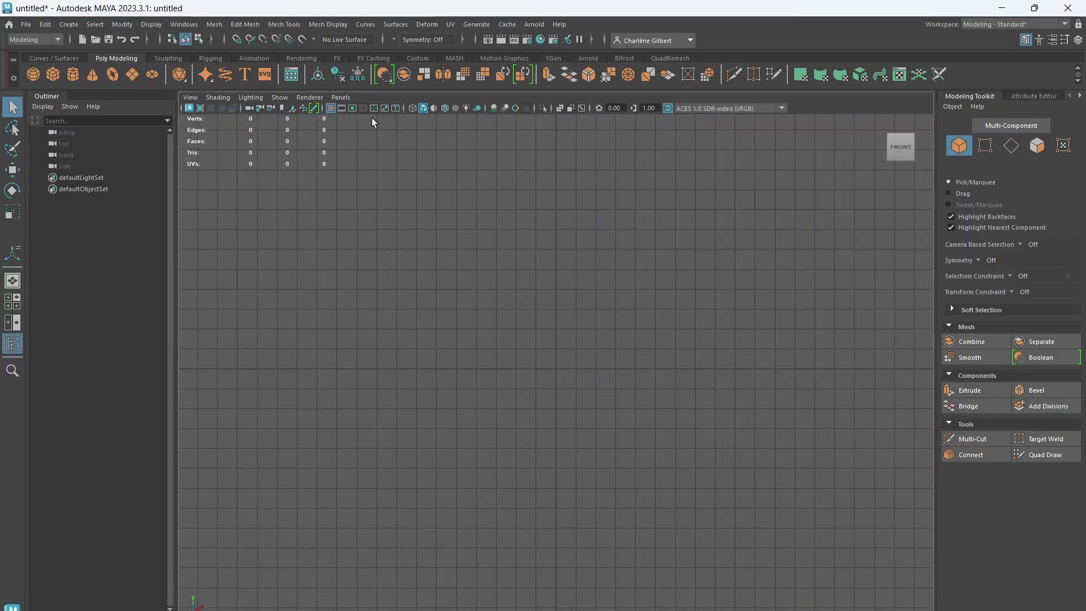
{"action": "left_click", "coordinate": [190, 97]}
{"action": "mouse_move", "coordinate": [242, 348]}
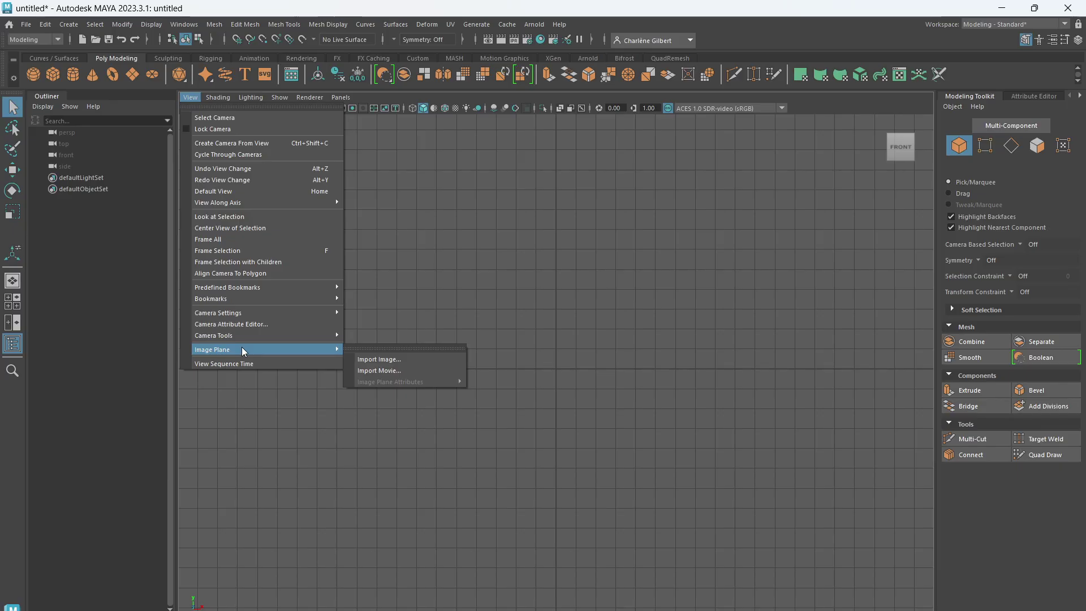
{"action": "left_click", "coordinate": [381, 359]}
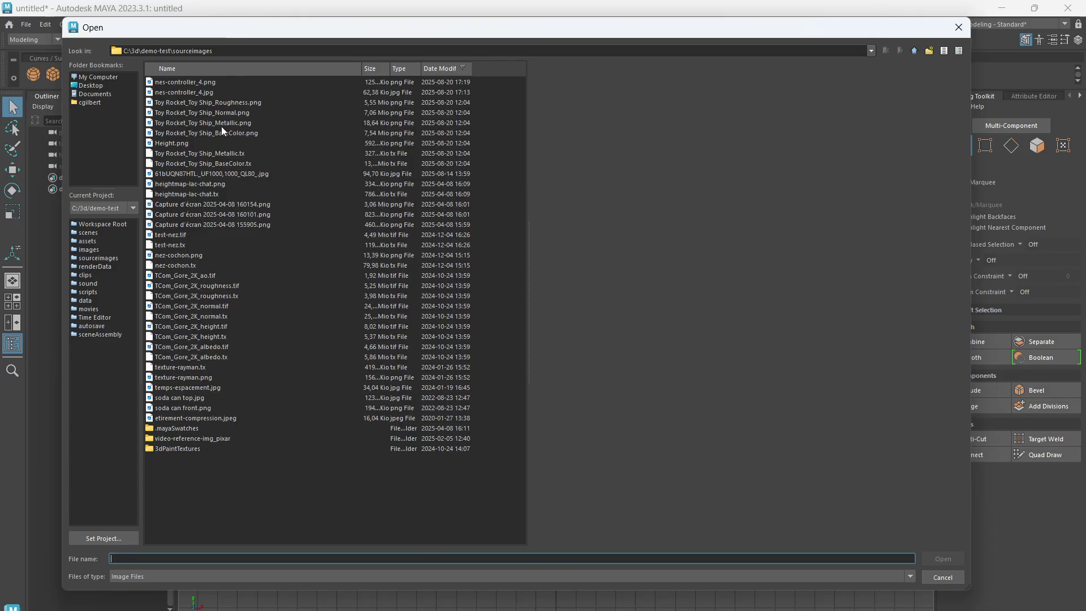
{"action": "left_click", "coordinate": [178, 397]}
{"action": "left_click", "coordinate": [185, 407]}
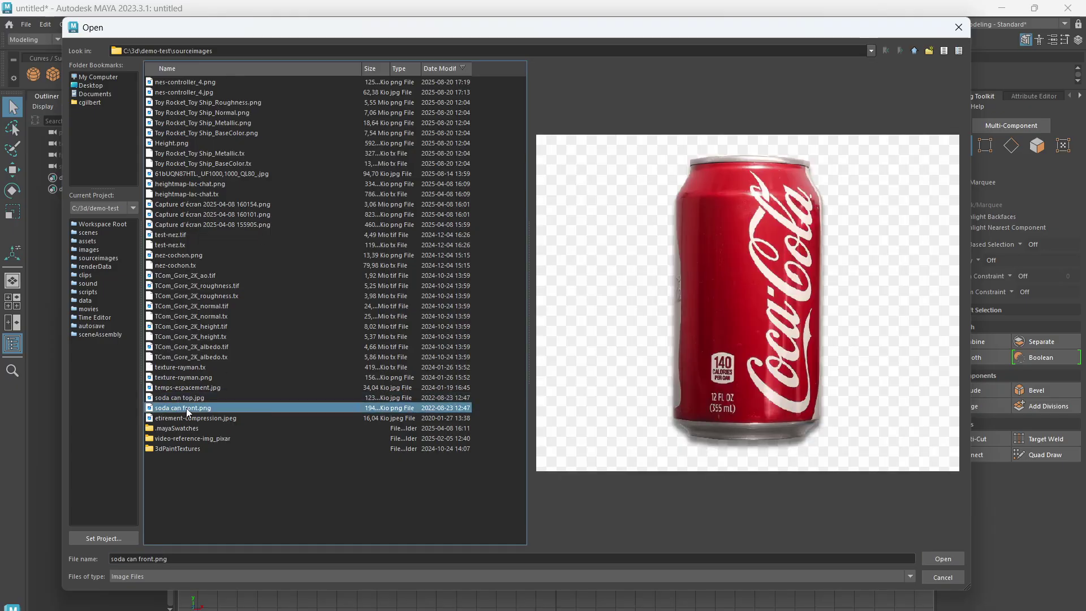
{"action": "left_click", "coordinate": [952, 559]}
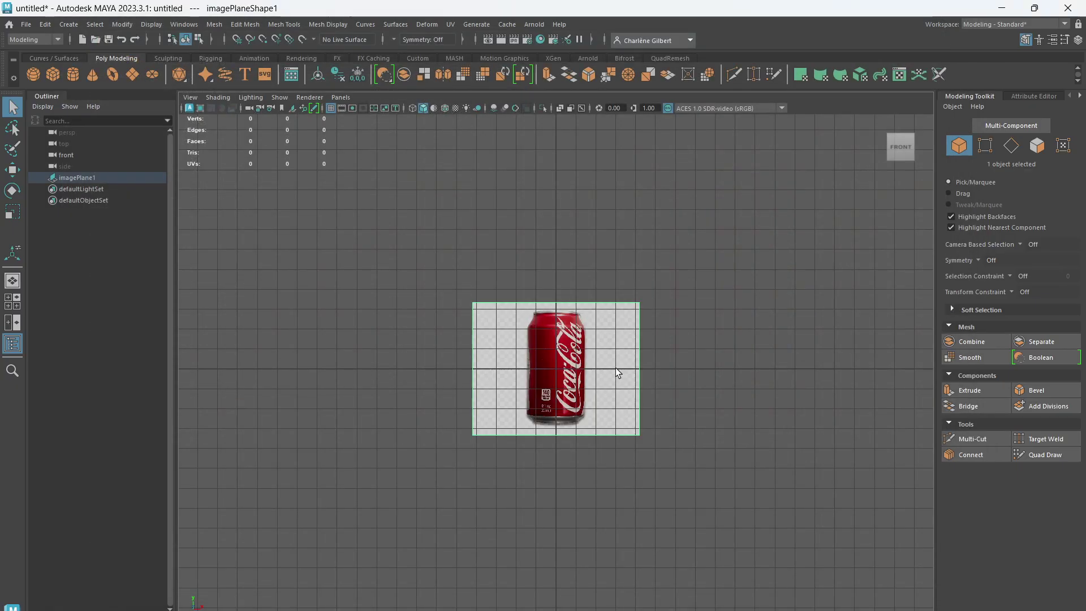
- Move the can image plane up along Y to about 2.76 so the can's base sits near the grid's origin line
{"action": "key", "text": "w"}
{"action": "left_click_drag", "start_coordinate": [555, 337], "coordinate": [560, 281]}
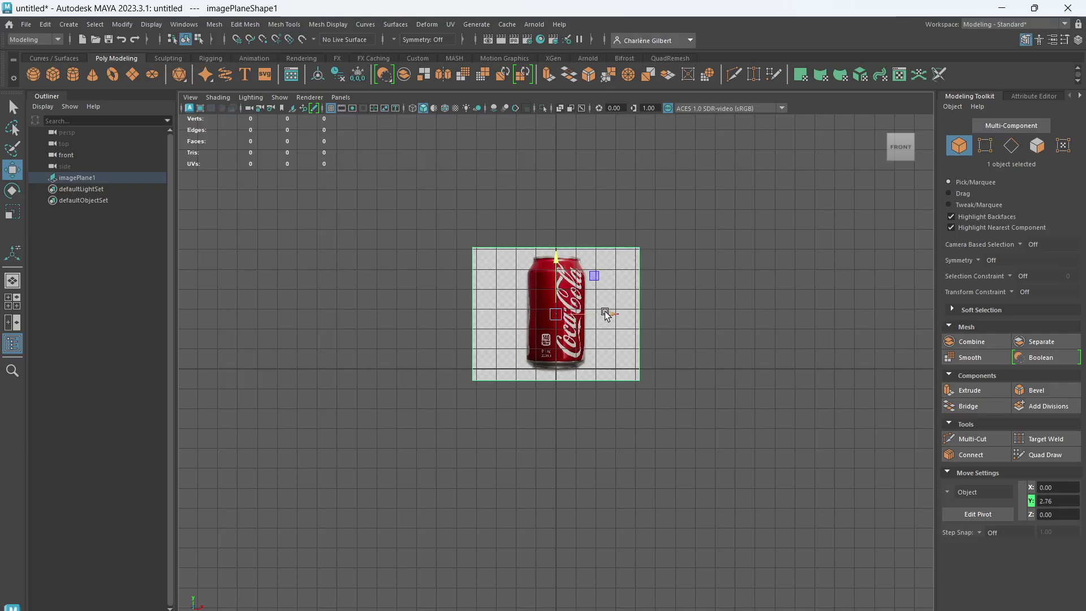
{"action": "scroll", "coordinate": [639, 342], "scroll_direction": "up", "scroll_amount": 4}
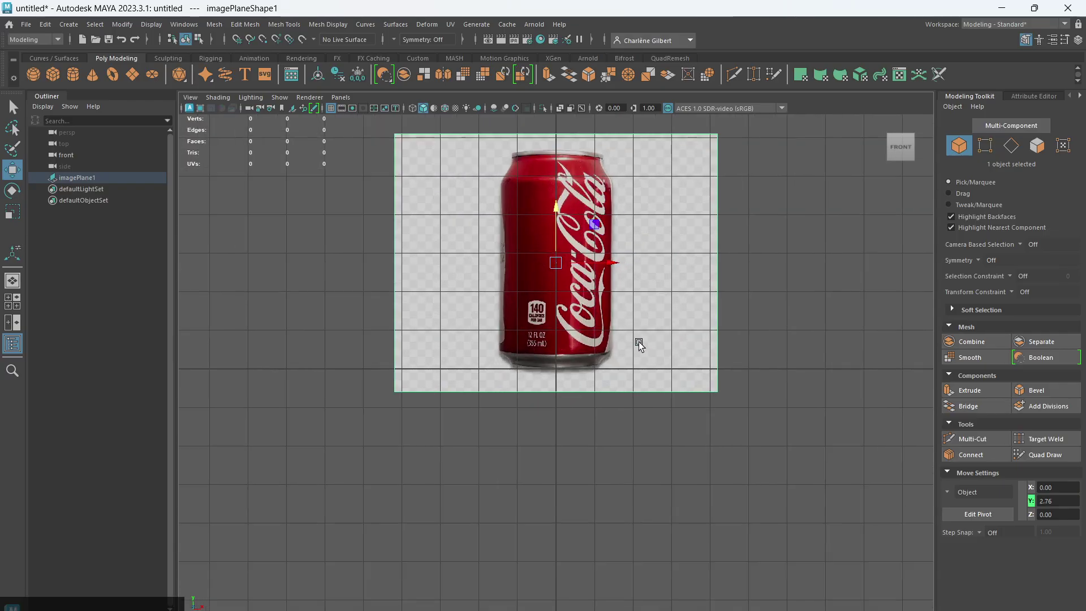
{"action": "scroll", "coordinate": [638, 341], "scroll_direction": "down", "scroll_amount": 1}
{"action": "scroll", "coordinate": [665, 416], "scroll_direction": "up", "scroll_amount": 1}
{"action": "scroll", "coordinate": [665, 416], "scroll_direction": "up", "scroll_amount": 1}
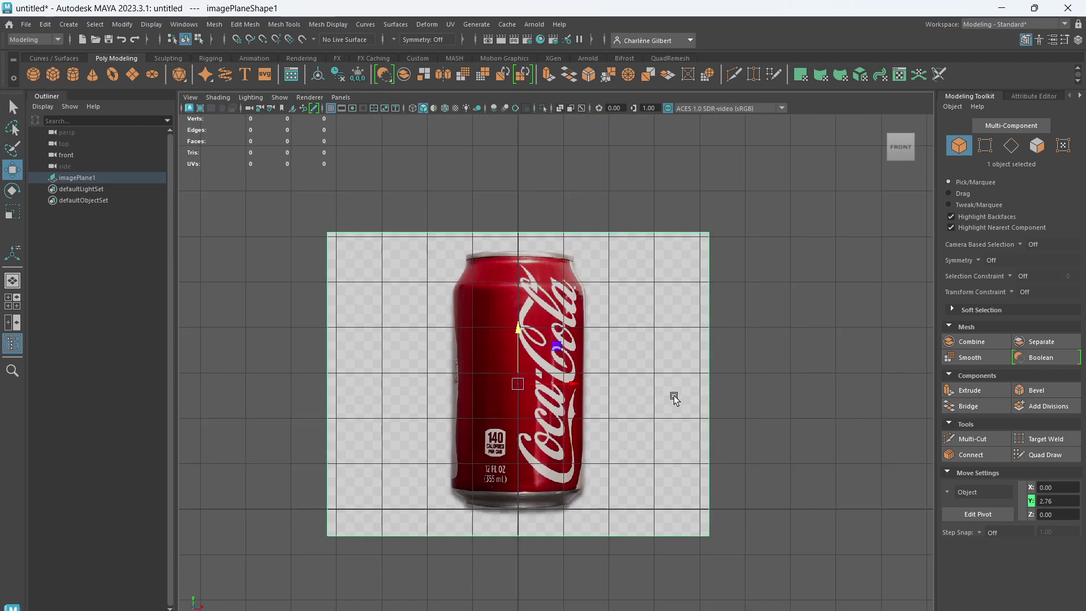
- Draw a tall polygon cylinder on the grid in front of the can image in the perspective view
{"action": "key", "text": "space"}
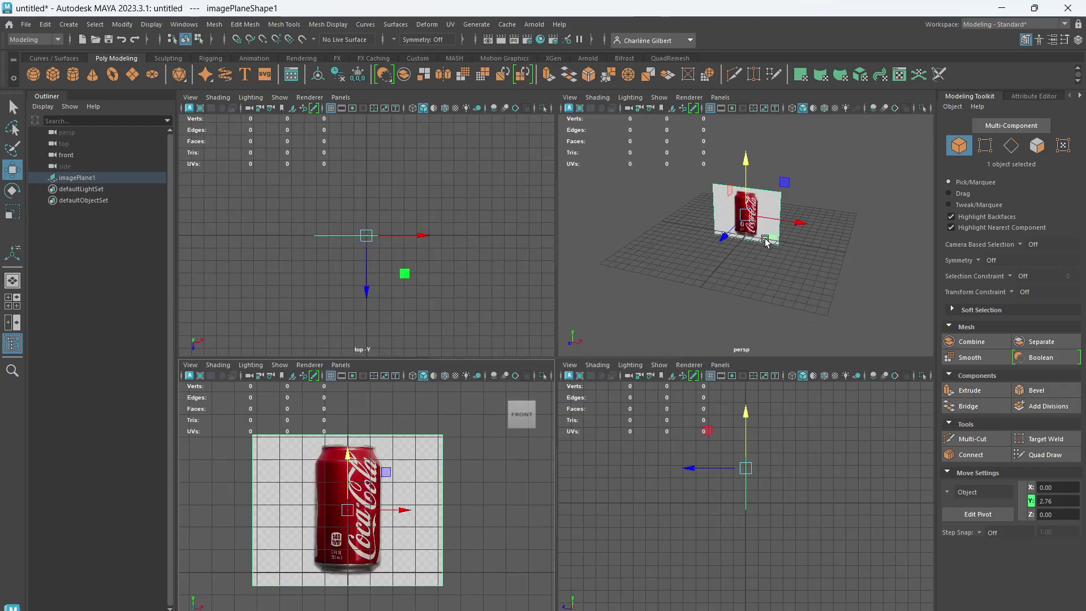
{"action": "key", "text": "space"}
{"action": "scroll", "coordinate": [682, 371], "scroll_direction": "up", "scroll_amount": 5}
{"action": "scroll", "coordinate": [682, 371], "scroll_direction": "down", "scroll_amount": 4}
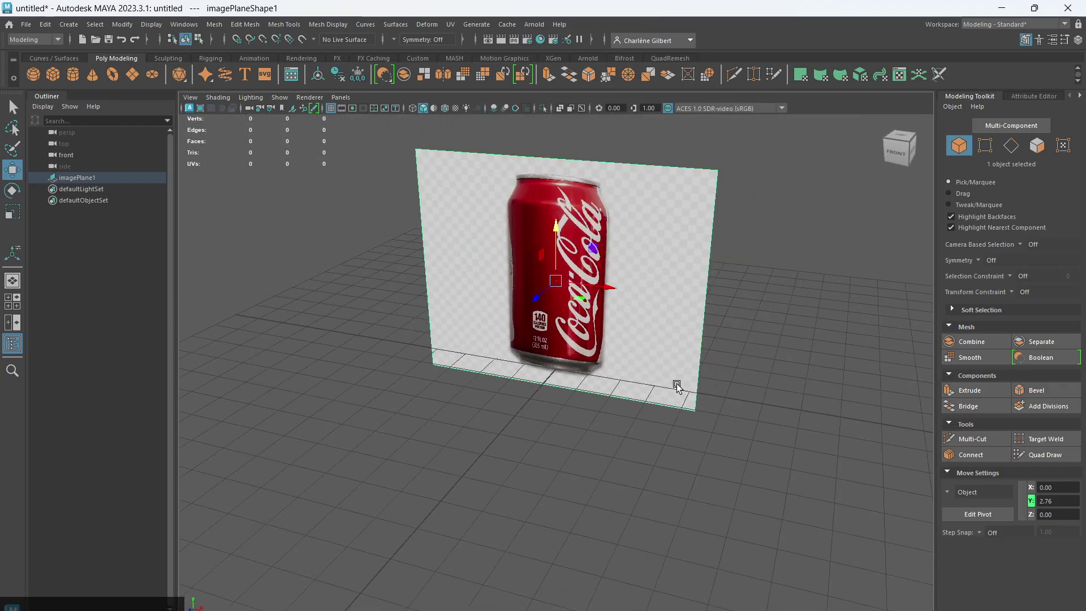
{"action": "left_click_drag", "start_coordinate": [677, 385], "coordinate": [639, 455], "text": "alt"}
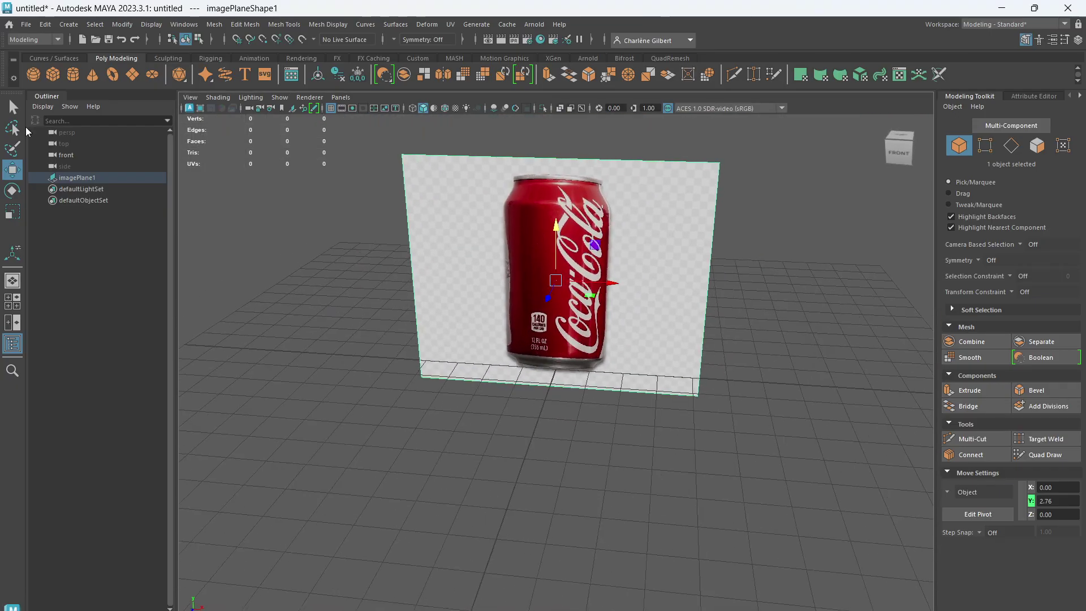
{"action": "left_click", "coordinate": [75, 75]}
{"action": "left_click_drag", "start_coordinate": [515, 400], "coordinate": [564, 209]}
{"action": "left_click_drag", "start_coordinate": [664, 382], "coordinate": [678, 371], "text": "alt"}
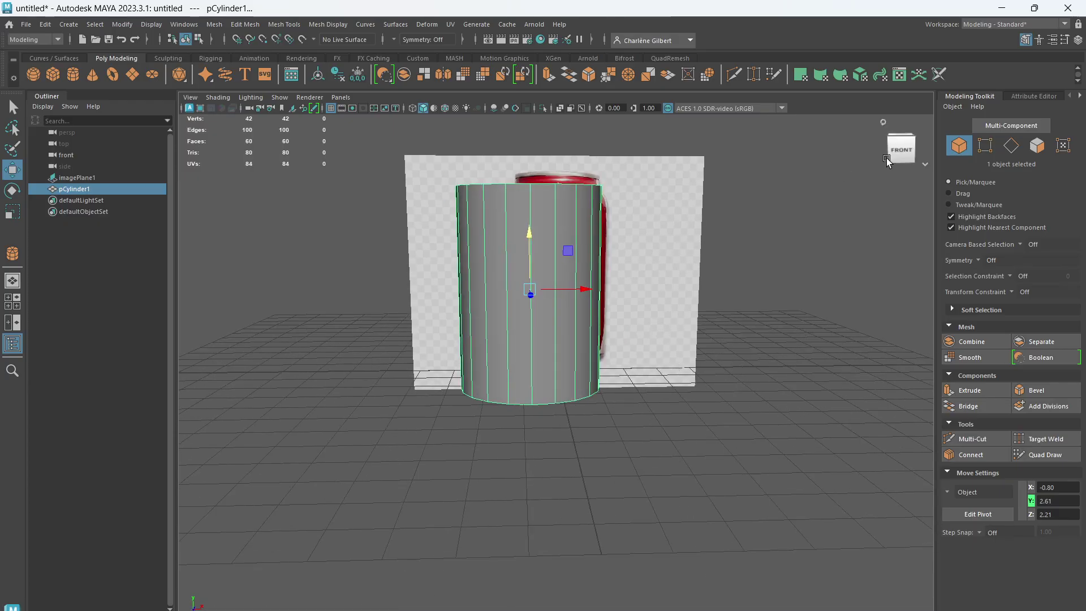
- Insert a horizontal edge loop around the cylinder near its upper end with Multi-Cut
{"action": "left_click", "coordinate": [995, 439]}
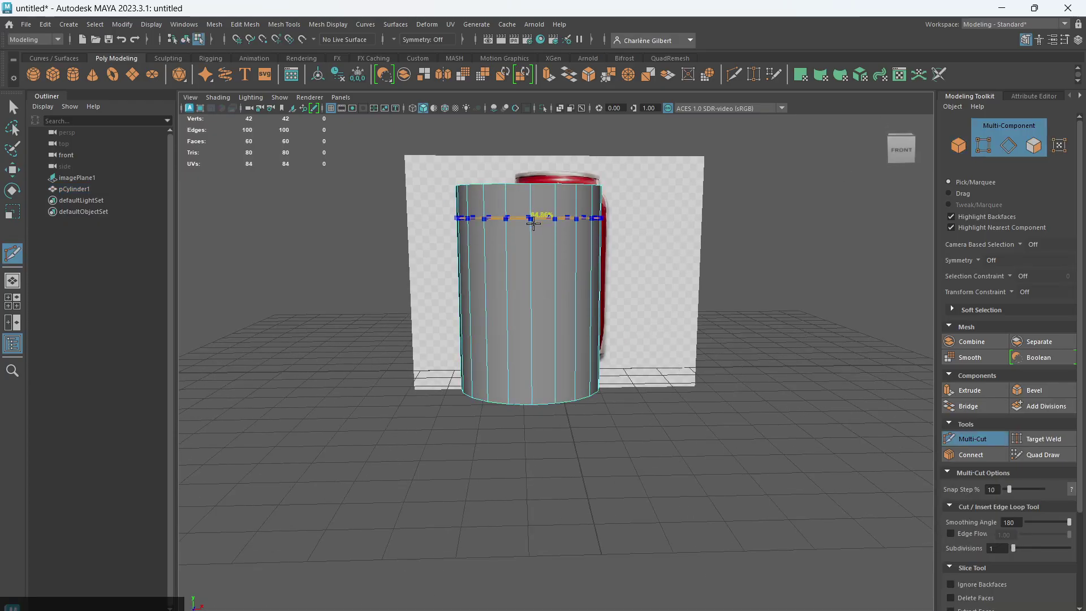
{"action": "left_click", "coordinate": [533, 224], "text": "ctrl"}
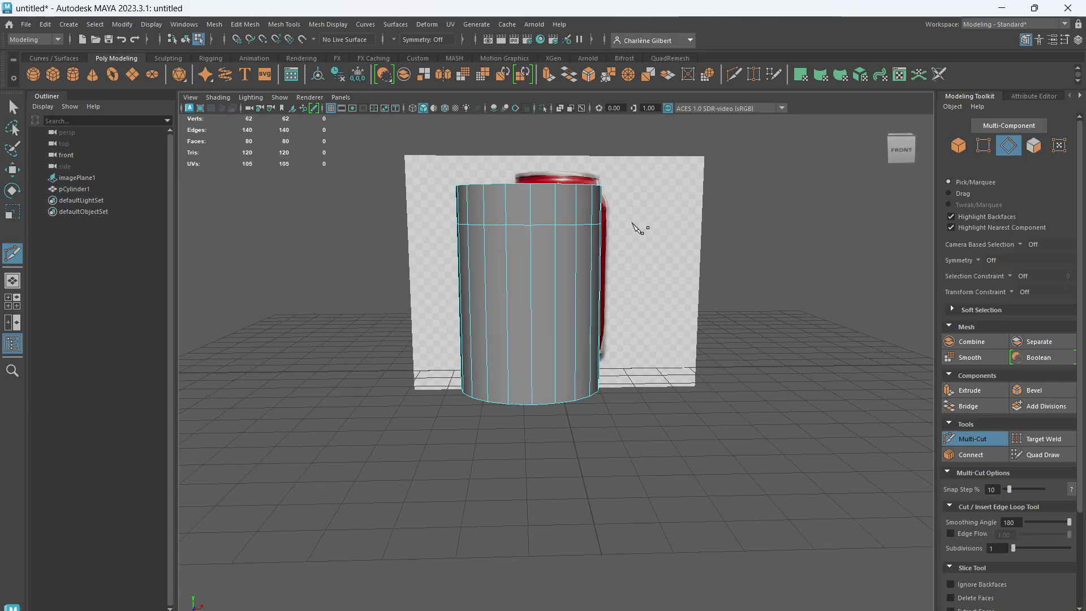
{"action": "key", "text": "w"}
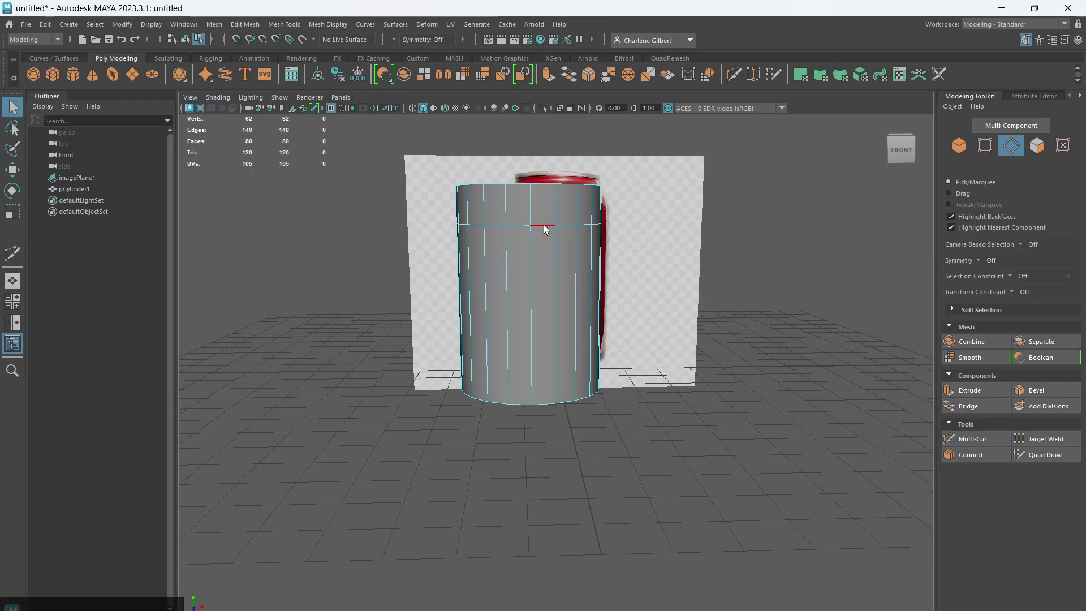
- Select the whole new edge loop and try scaling it
{"action": "double_click", "coordinate": [544, 225]}
{"action": "key", "text": "e"}
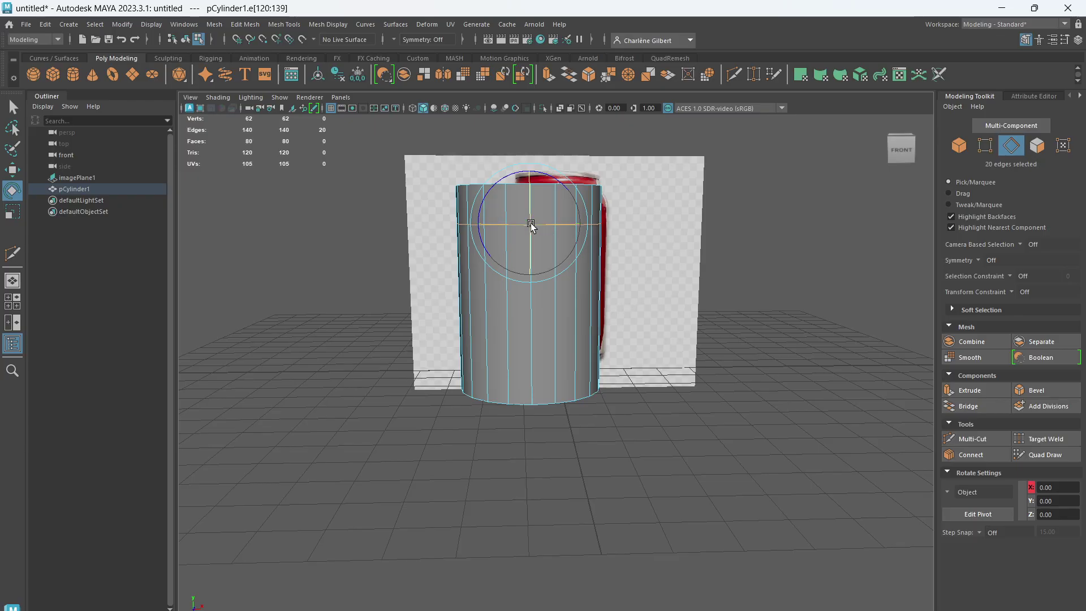
{"action": "key", "text": "r"}
{"action": "left_click_drag", "start_coordinate": [540, 228], "coordinate": [690, 377], "text": "alt"}
{"action": "left_click_drag", "start_coordinate": [531, 251], "coordinate": [566, 360]}
- Undo the edge loop scaling and delete the whole cylinder in object mode
{"action": "key", "text": "ctrl+z"}
{"action": "key", "text": "ctrl+z"}
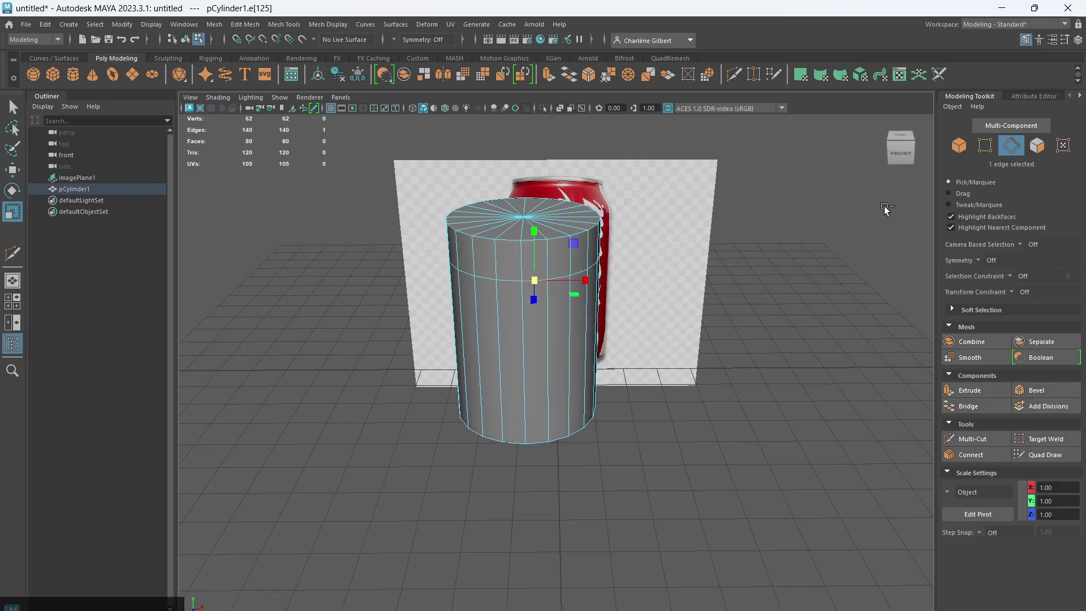
{"action": "left_click", "coordinate": [959, 146]}
{"action": "key", "text": "Delete"}
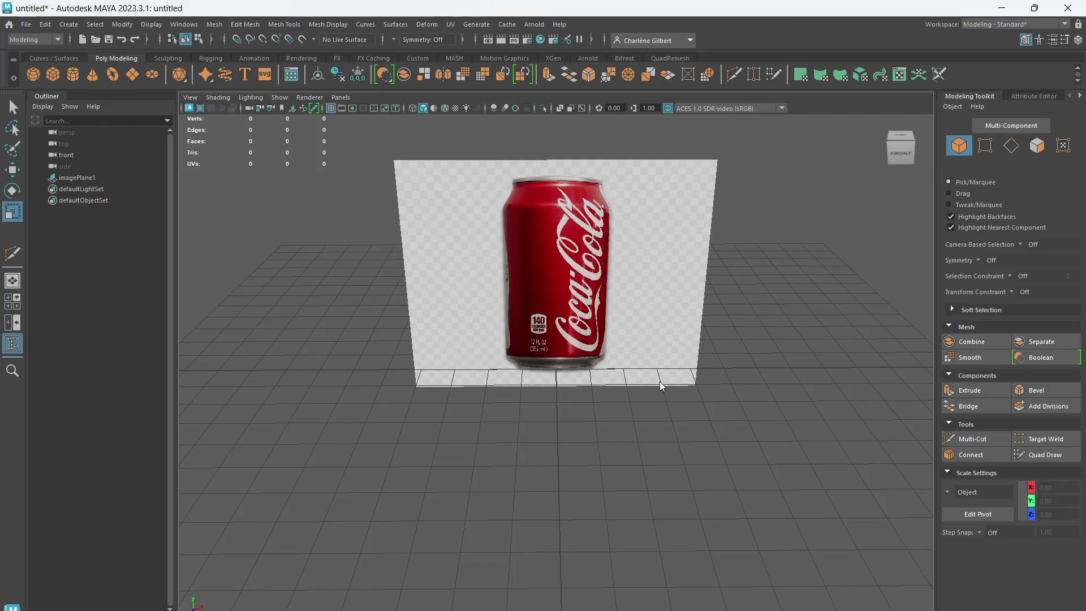
- Draw a thin, flat polygon cylinder on the grid in front of the can's base in the perspective view
{"action": "key", "text": "space"}
{"action": "key", "text": "space"}
{"action": "key", "text": "space"}
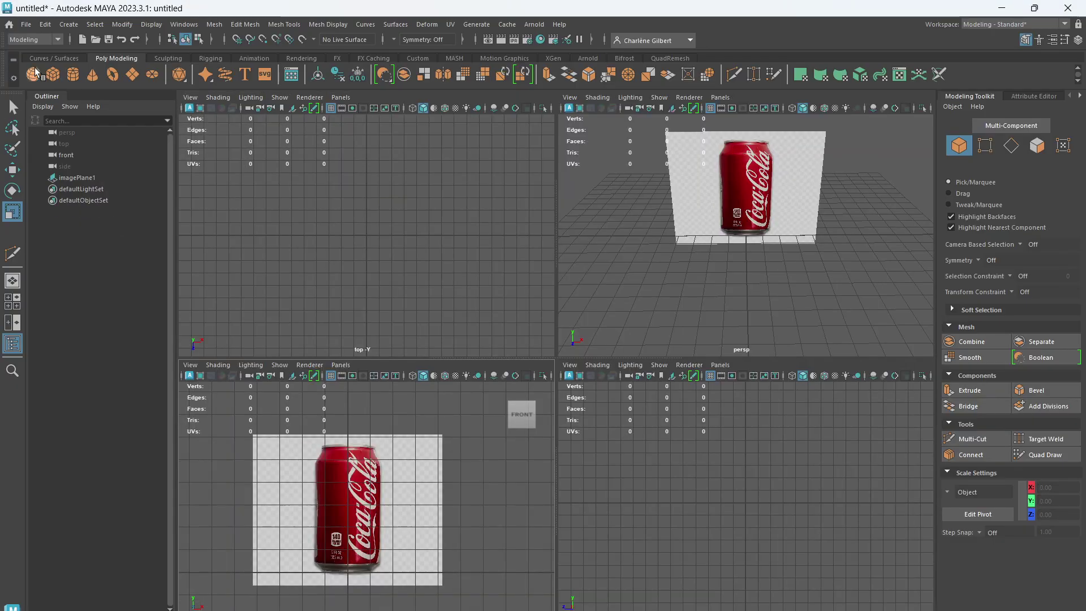
{"action": "key", "text": "space"}
{"action": "left_click", "coordinate": [68, 77]}
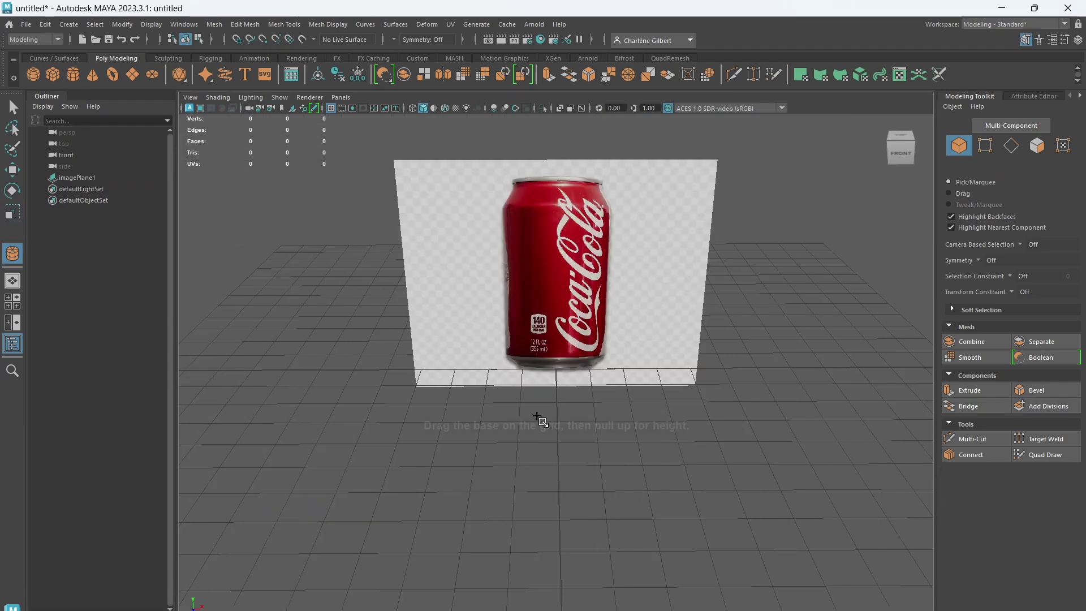
{"action": "left_click_drag", "start_coordinate": [541, 389], "coordinate": [595, 403]}
{"action": "left_click_drag", "start_coordinate": [595, 403], "coordinate": [595, 375]}
- Move the flat cylinder along X to about -0.03 in the front view, centring it under the can
{"action": "key", "text": "space"}
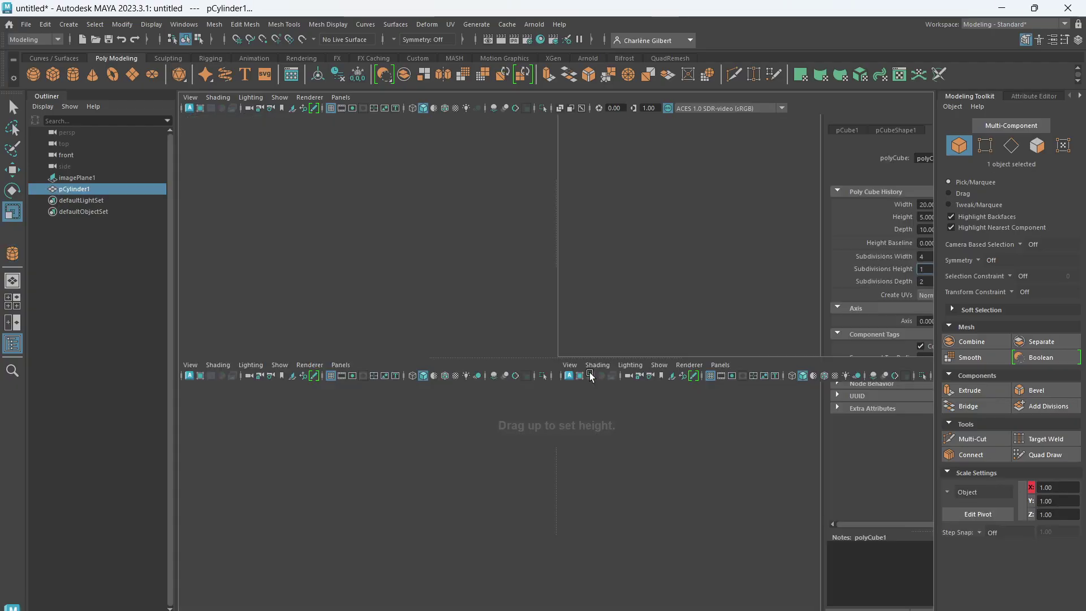
{"action": "key", "text": "space"}
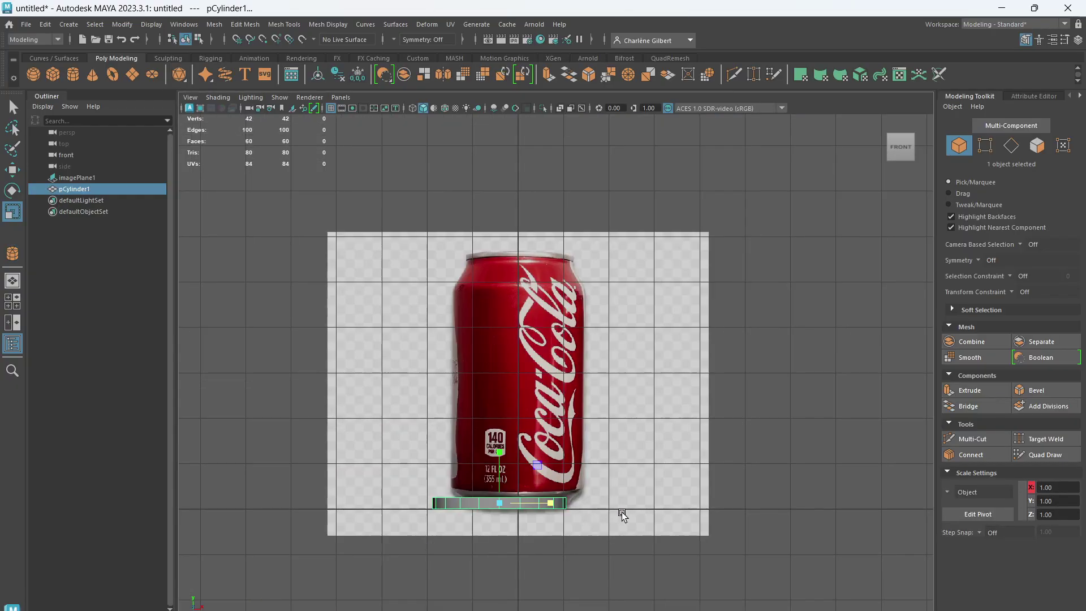
{"action": "key", "text": "w"}
{"action": "left_click_drag", "start_coordinate": [554, 505], "coordinate": [574, 506]}
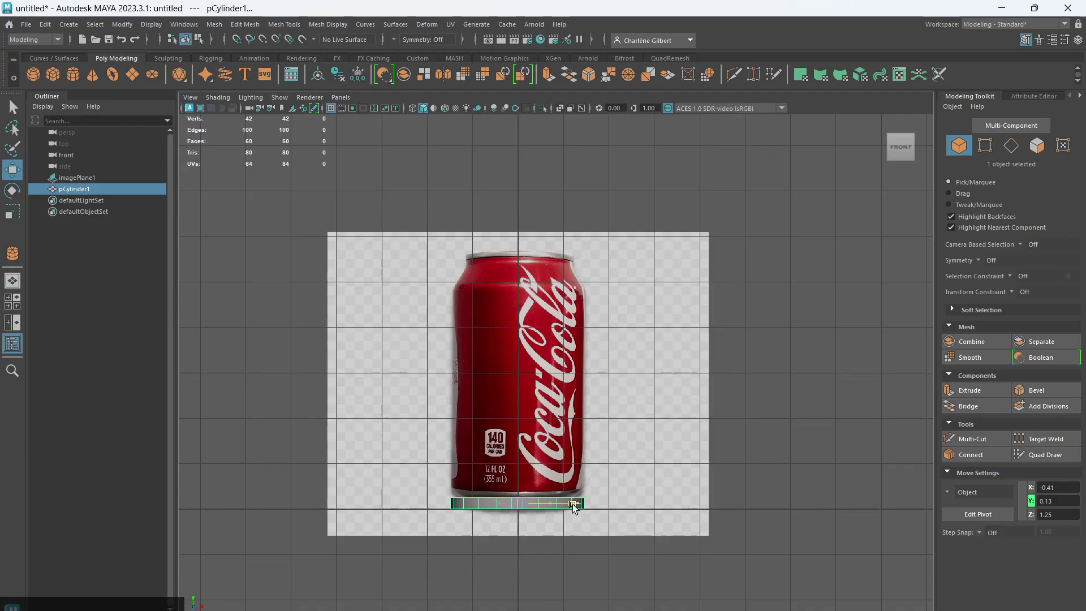
- Scale the flat cylinder uniformly to about 0.86 so its width matches the can's base in the front view
{"action": "key", "text": "space"}
{"action": "key", "text": "space"}
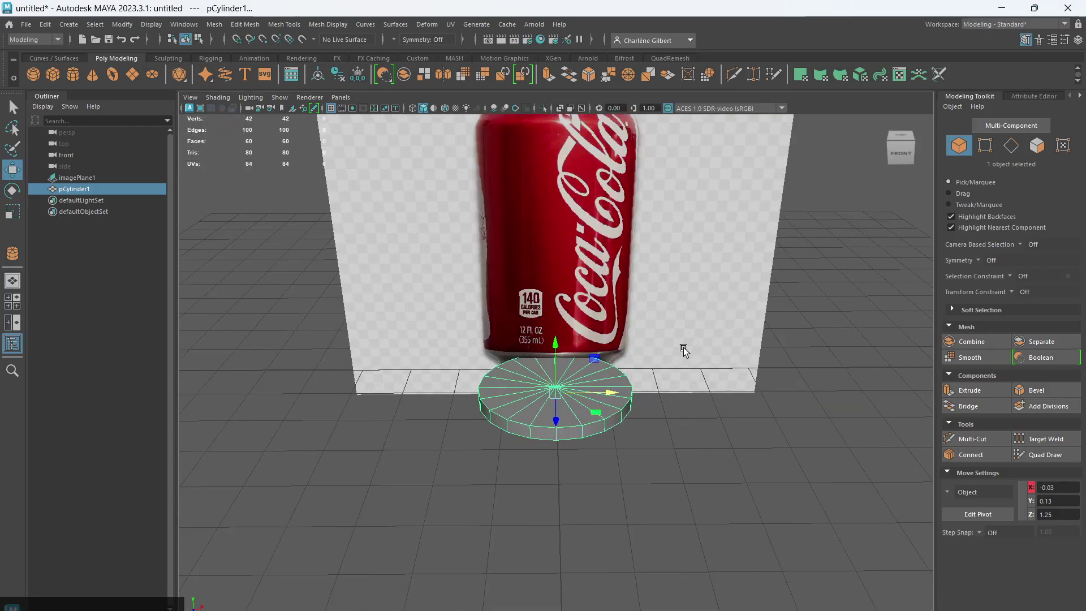
{"action": "left_click_drag", "start_coordinate": [683, 351], "coordinate": [524, 389], "text": "alt"}
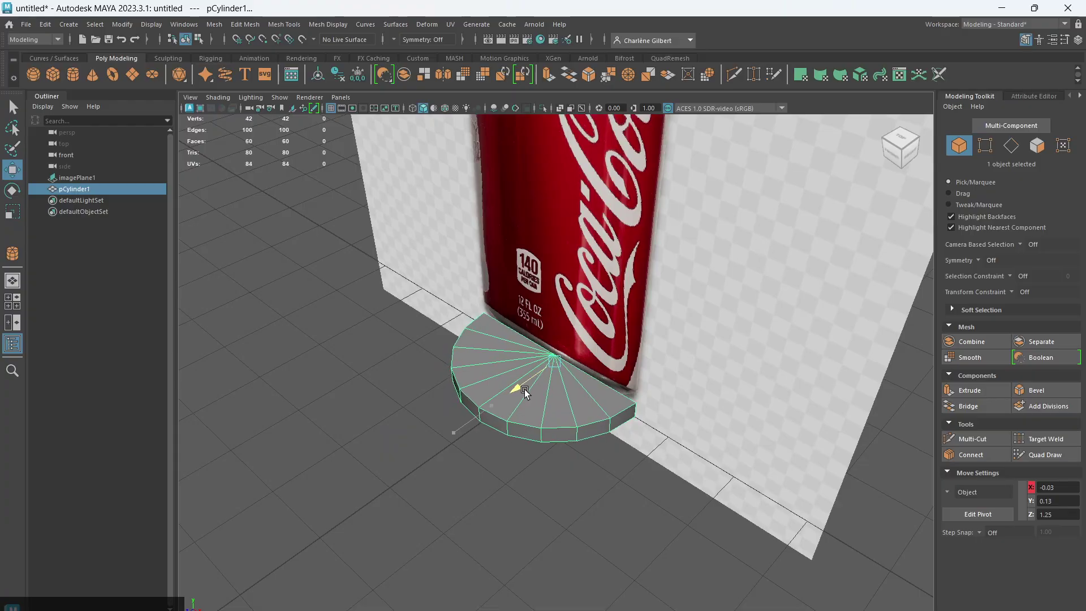
{"action": "left_click_drag", "start_coordinate": [584, 536], "coordinate": [635, 501], "text": "alt"}
{"action": "key", "text": "e"}
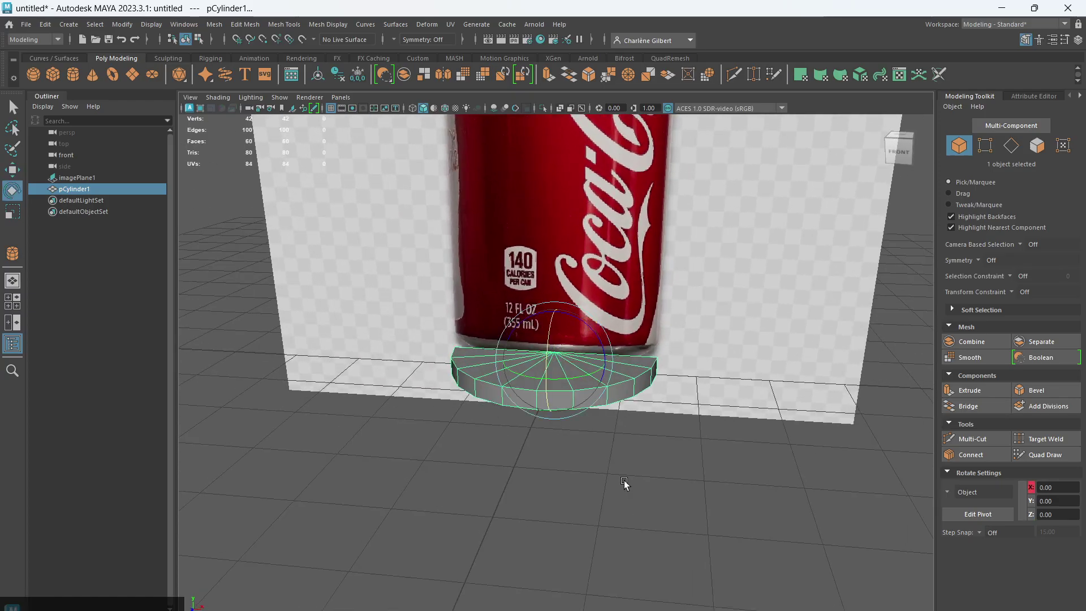
{"action": "key", "text": "r"}
{"action": "left_click_drag", "start_coordinate": [542, 358], "coordinate": [535, 359]}
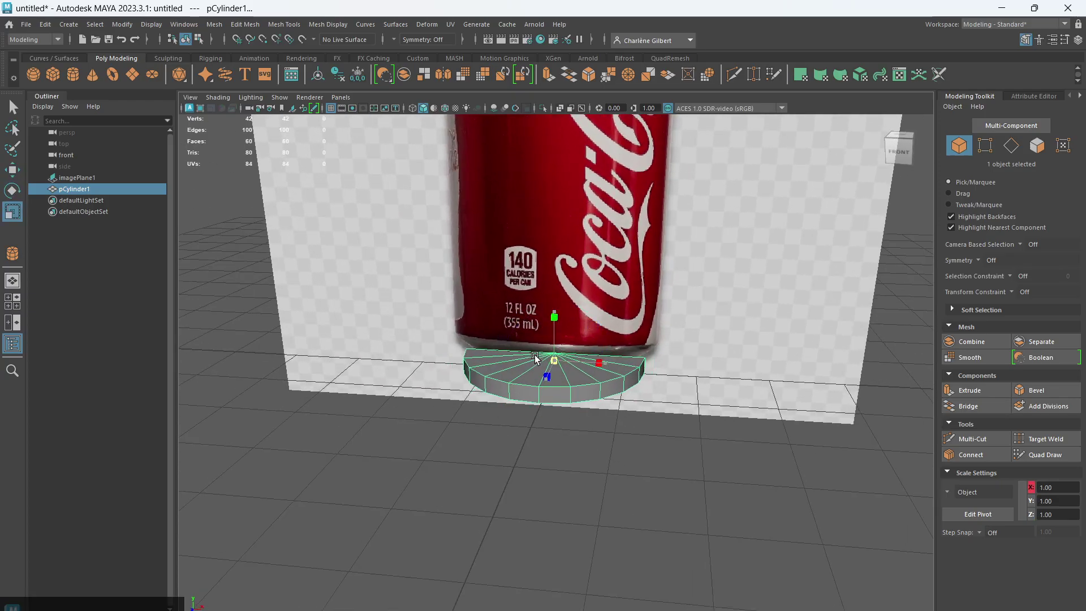
{"action": "key", "text": "space"}
{"action": "key", "text": "space"}
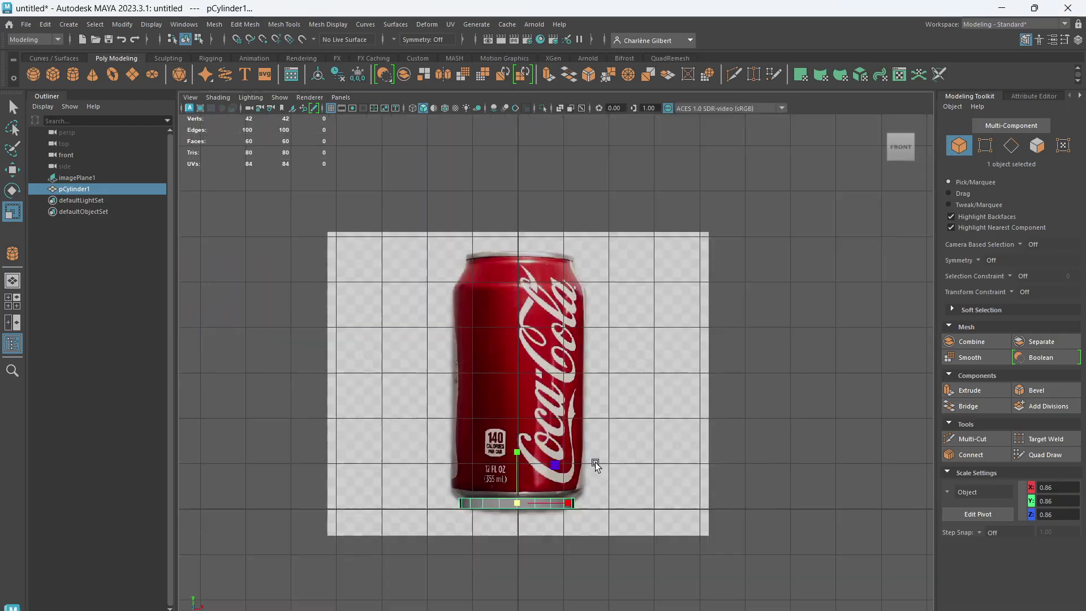
- Try stretching the flat cylinder along X only to a scale of about 1.63, and undo the stretch
{"action": "left_click_drag", "start_coordinate": [576, 508], "coordinate": [615, 492]}
{"action": "key", "text": "space"}
{"action": "key", "text": "space"}
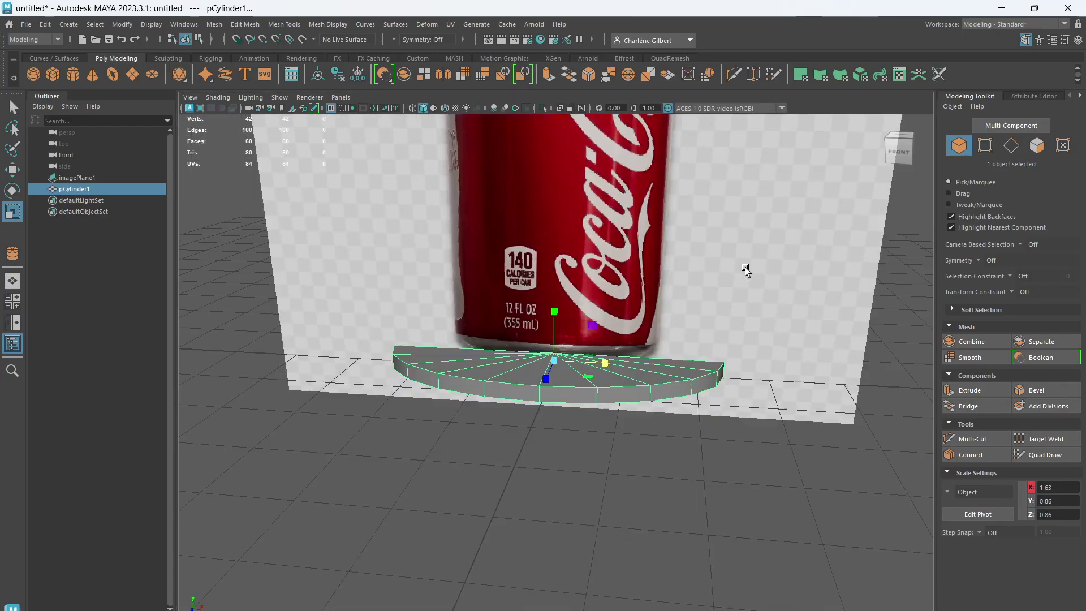
{"action": "left_click_drag", "start_coordinate": [674, 430], "coordinate": [667, 465], "text": "alt"}
{"action": "key", "text": "space"}
{"action": "key", "text": "space"}
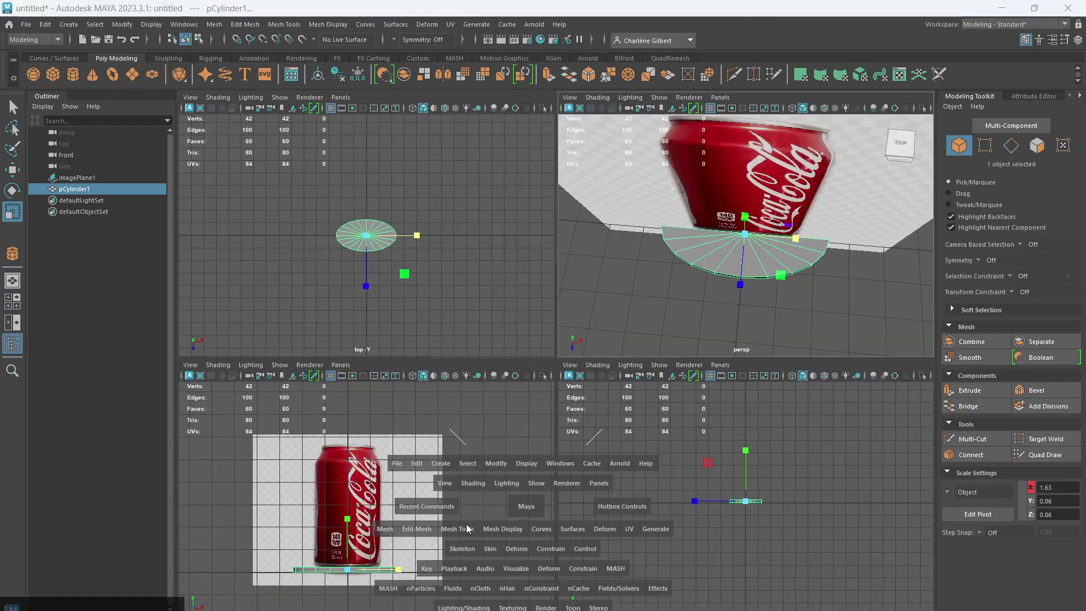
{"action": "key", "text": "ctrl+z"}
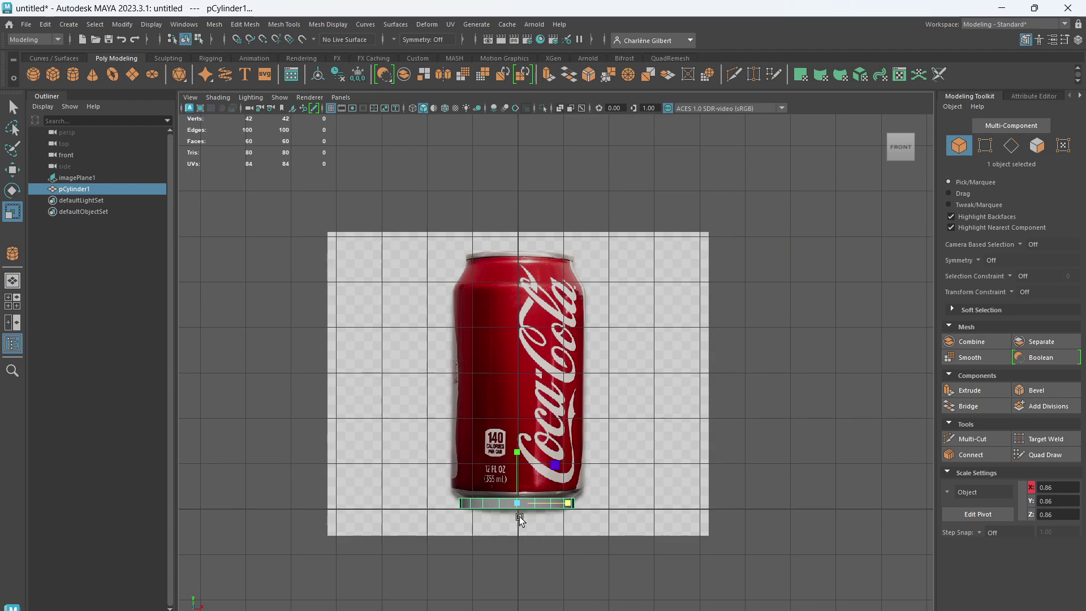
- Scale the flat cylinder uniformly to about 0.74 and thin it along Y to match the can's bottom rim
{"action": "left_click_drag", "start_coordinate": [517, 504], "coordinate": [489, 500]}
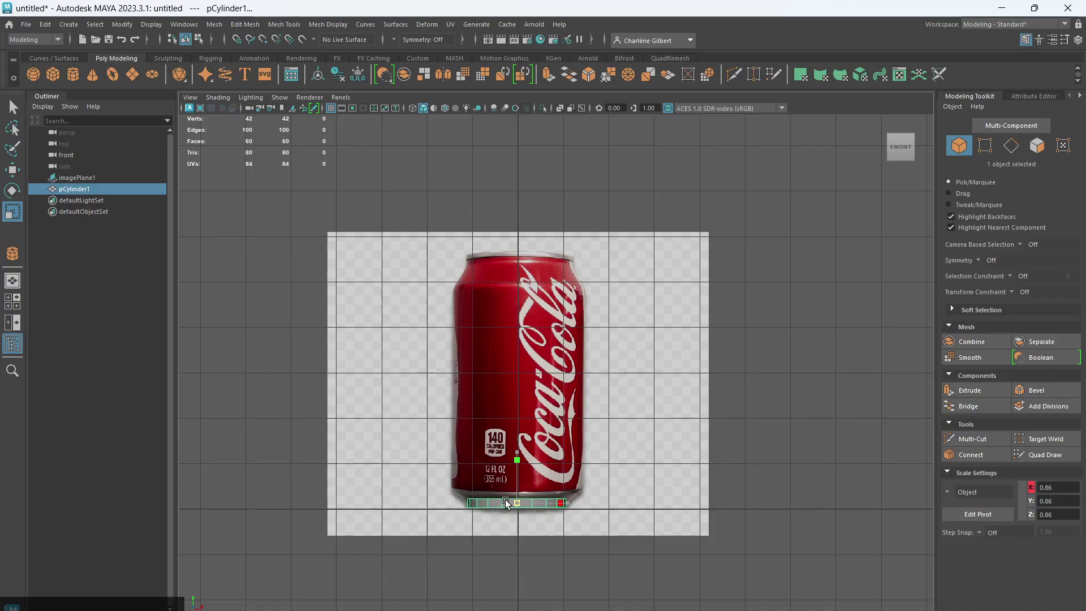
{"action": "left_click_drag", "start_coordinate": [518, 457], "coordinate": [522, 477]}
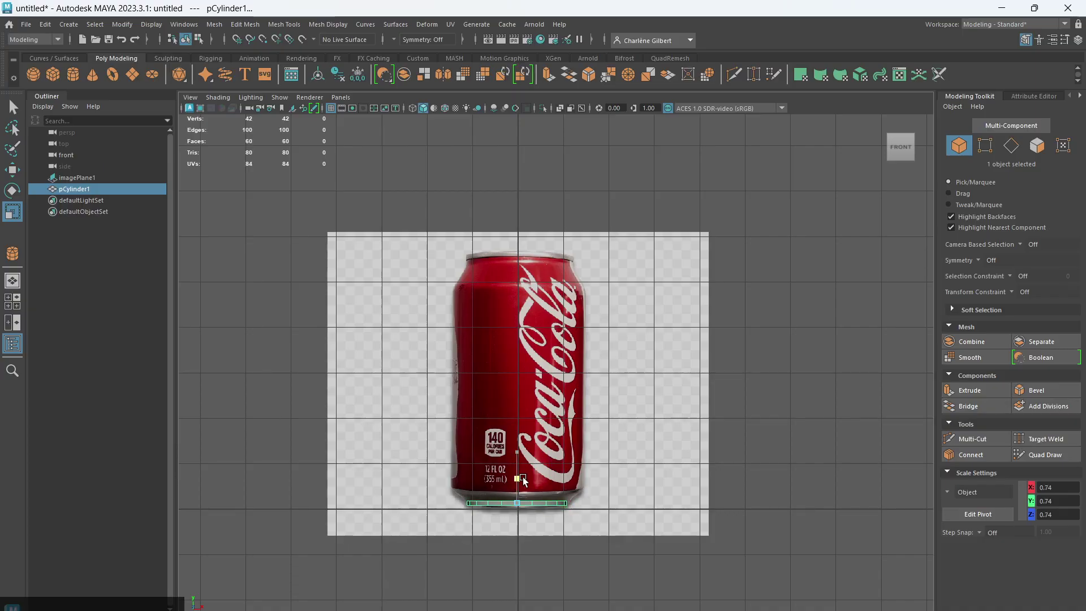
- Lower the flat cylinder along Y to about 0.08 so it sits at the bottom of the reference can
{"action": "key", "text": "w"}
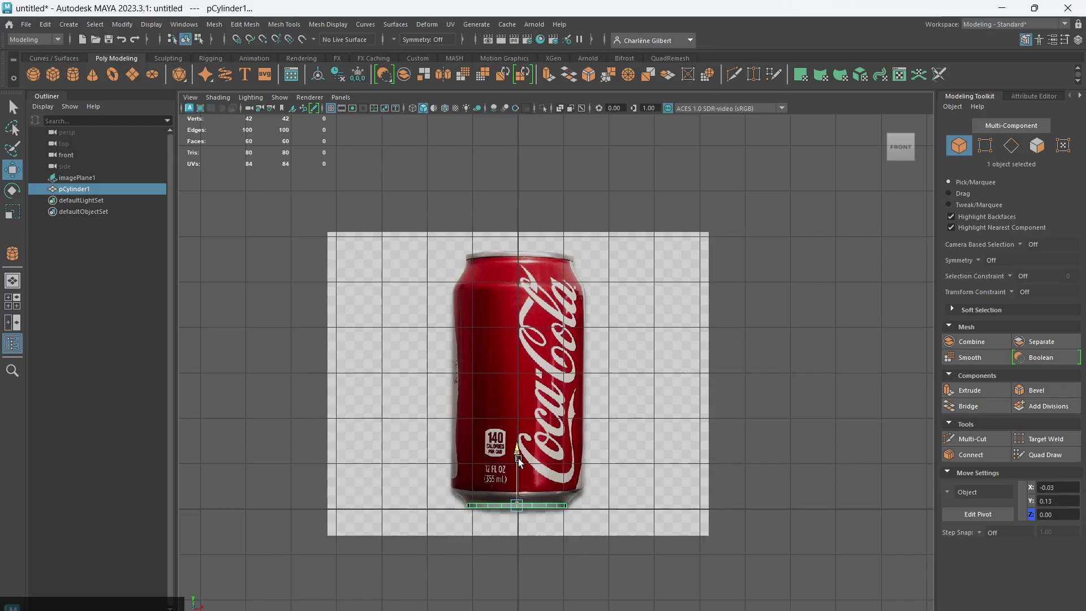
{"action": "key", "text": "space"}
{"action": "key", "text": "space"}
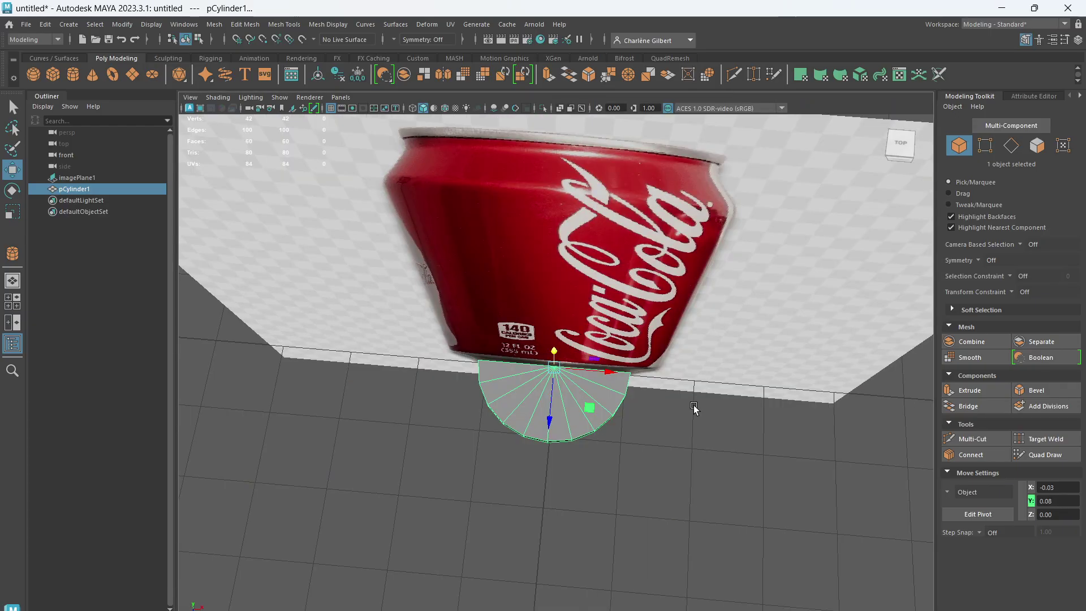
{"action": "key", "text": "space"}
{"action": "left_click", "coordinate": [687, 484]}
{"action": "left_click", "coordinate": [353, 497]}
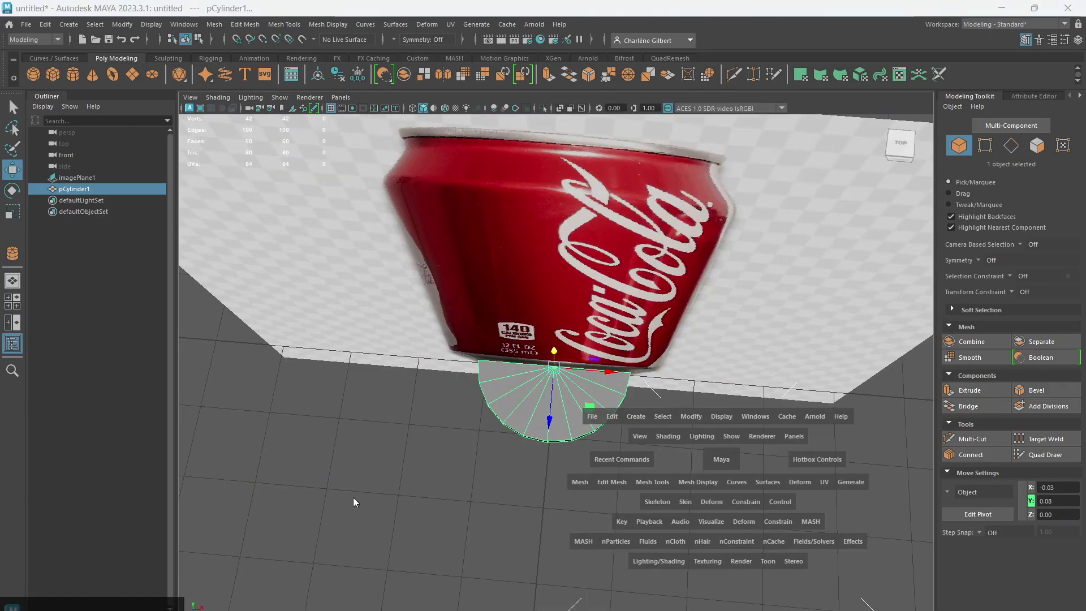
- Try extruding the cylinder's top edge loop upward to about Y 0.61 in the perspective view, and undo the extrusion
{"action": "left_click_drag", "start_coordinate": [662, 435], "coordinate": [623, 430], "text": "alt"}
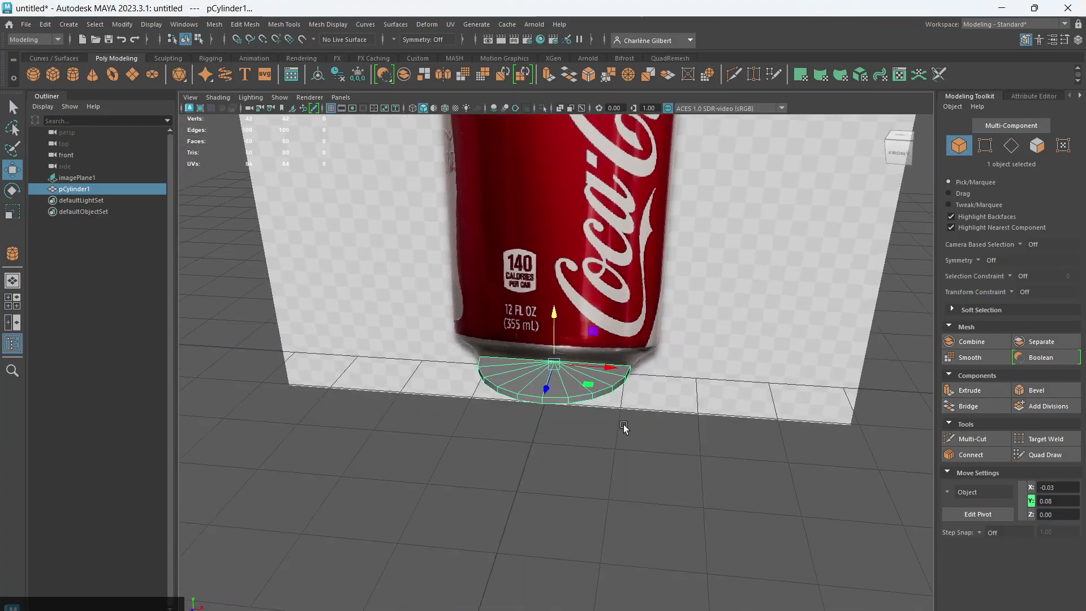
{"action": "scroll", "coordinate": [622, 417], "scroll_direction": "up", "scroll_amount": 5}
{"action": "scroll", "coordinate": [622, 417], "scroll_direction": "up", "scroll_amount": 3}
{"action": "scroll", "coordinate": [622, 416], "scroll_direction": "down", "scroll_amount": 2}
{"action": "key", "text": "F10"}
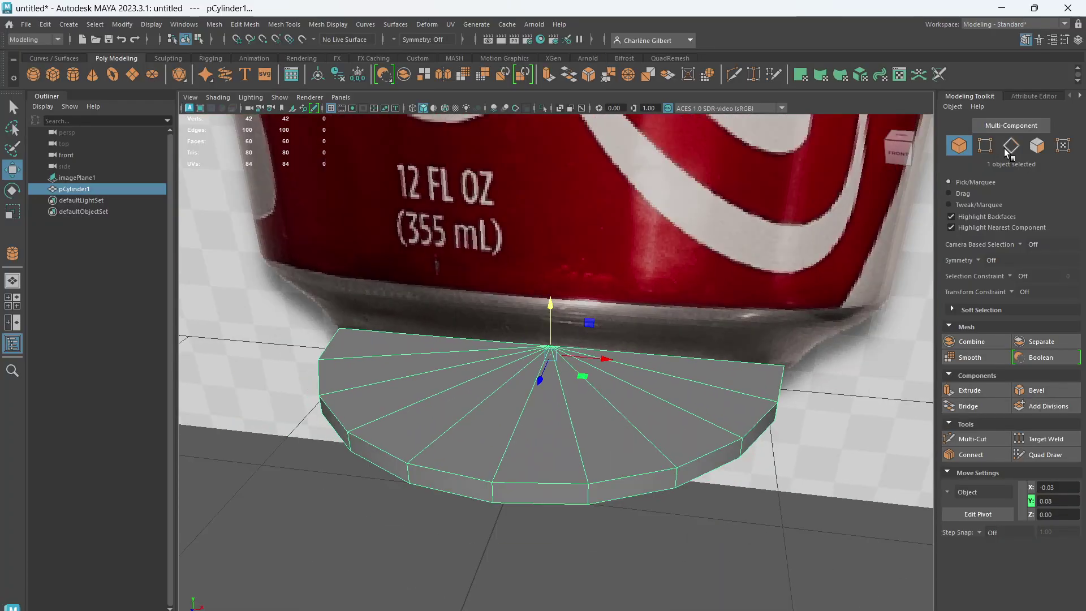
{"action": "double_click", "coordinate": [545, 479]}
{"action": "left_click_drag", "start_coordinate": [645, 509], "coordinate": [656, 465], "text": "alt"}
{"action": "key", "text": "ctrl+e"}
{"action": "left_click_drag", "start_coordinate": [549, 308], "coordinate": [546, 198]}
{"action": "left_click_drag", "start_coordinate": [780, 460], "coordinate": [346, 317], "text": "alt"}
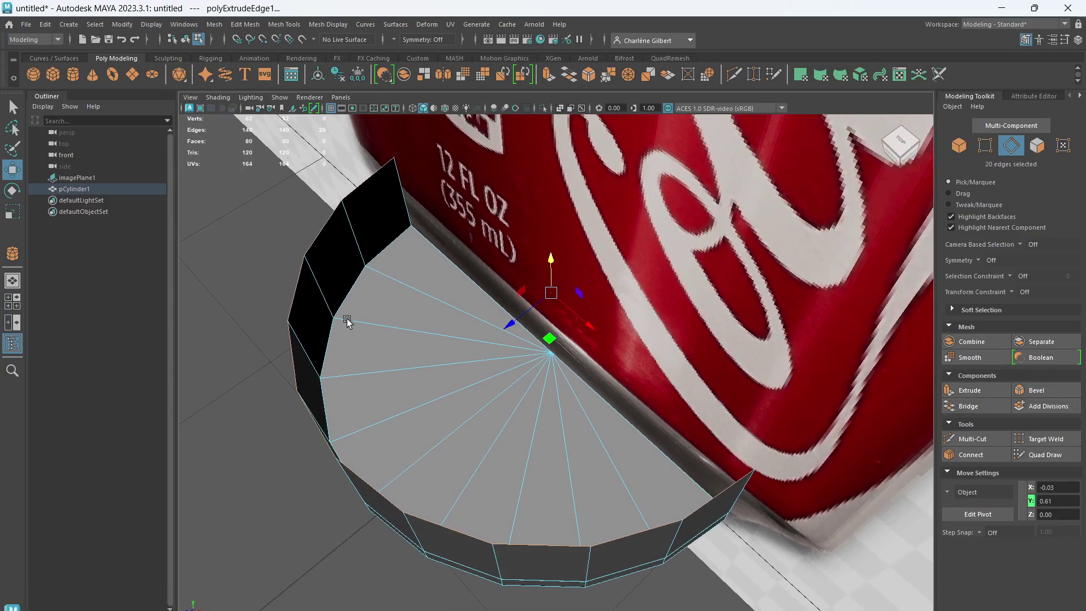
{"action": "left_click_drag", "start_coordinate": [665, 491], "coordinate": [782, 451], "text": "alt"}
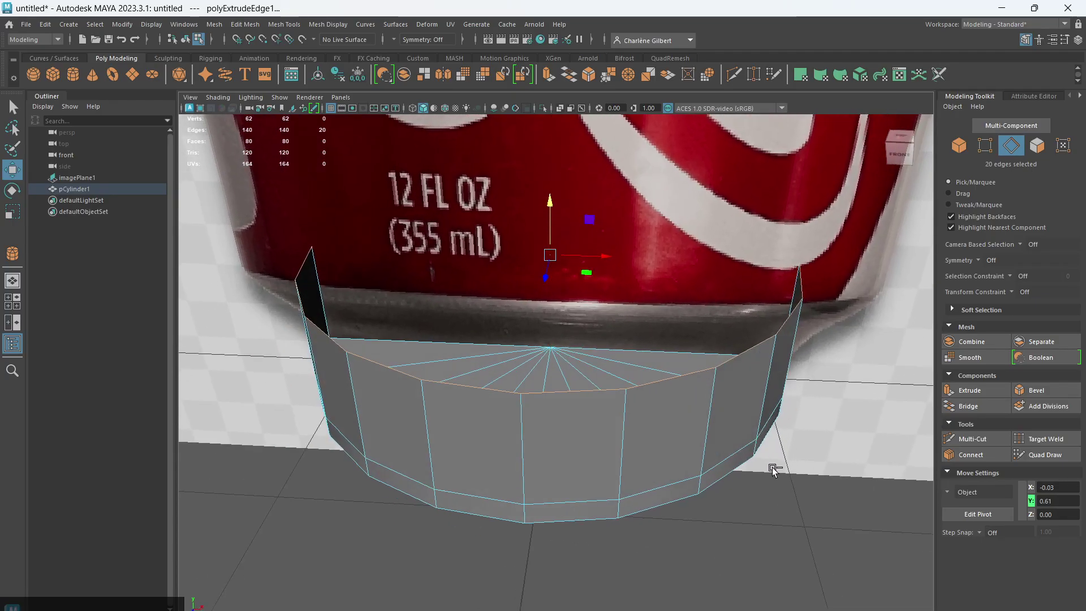
{"action": "key", "text": "ctrl+z"}
- Select all the triangular faces of the cylinder's top cap with the Drag selection mode
{"action": "left_click_drag", "start_coordinate": [744, 514], "coordinate": [703, 507], "text": "alt"}
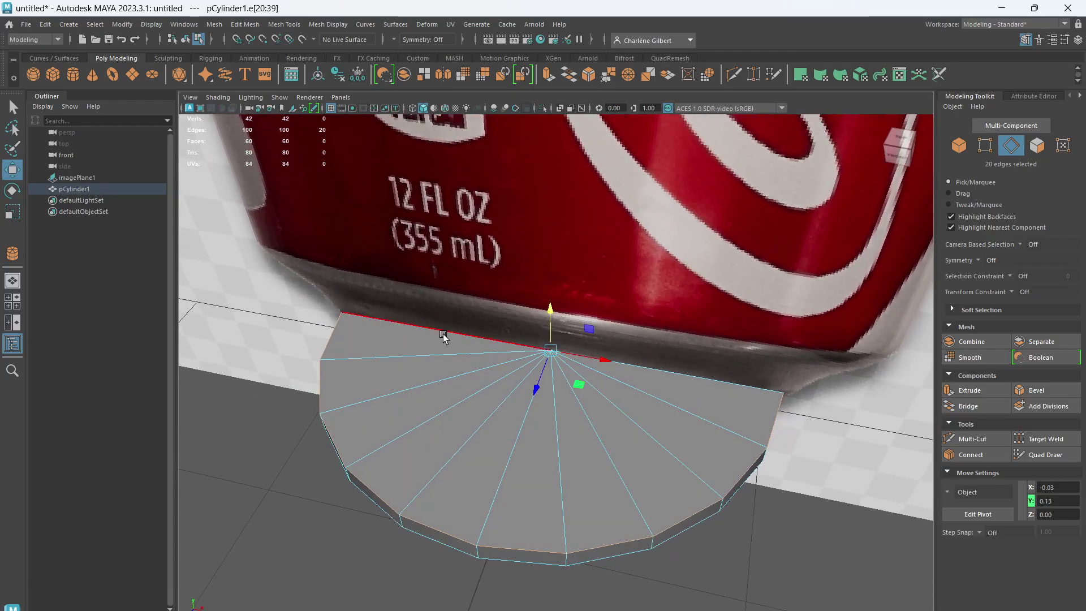
{"action": "left_click", "coordinate": [1037, 145]}
{"action": "left_click", "coordinate": [387, 382]}
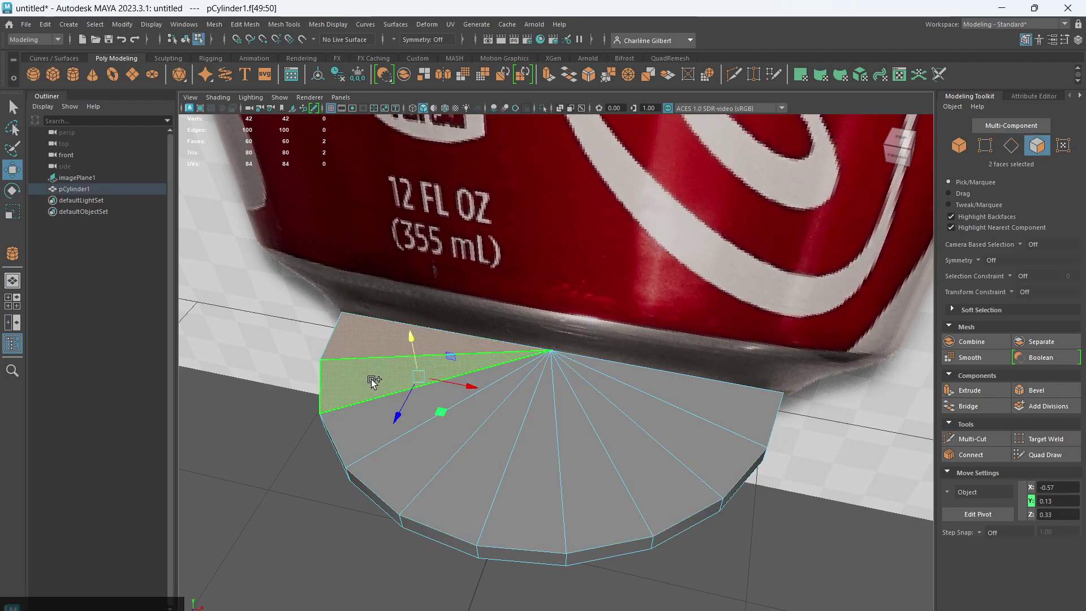
{"action": "left_click", "coordinate": [388, 413], "text": "shift"}
{"action": "left_click_drag", "start_coordinate": [812, 492], "coordinate": [697, 537], "text": "alt"}
{"action": "key", "text": "q"}
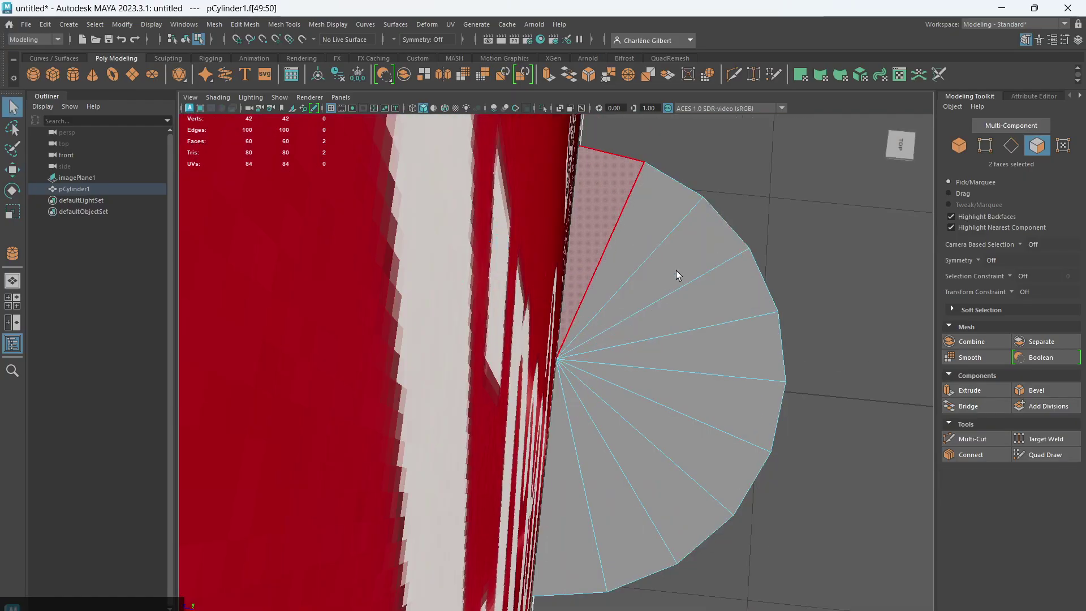
{"action": "left_click", "coordinate": [796, 437]}
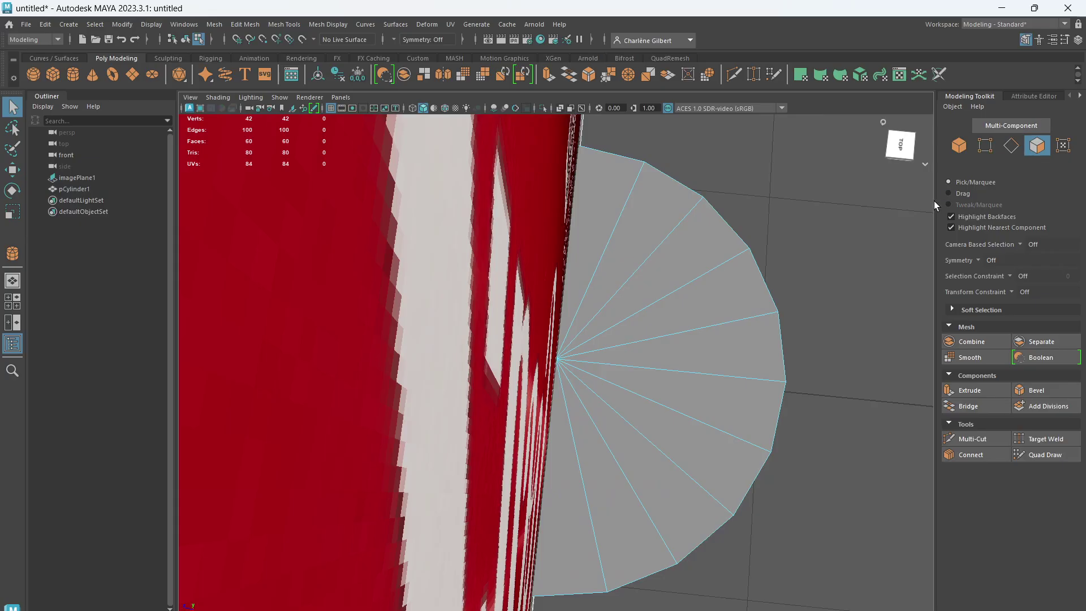
{"action": "left_click", "coordinate": [714, 288]}
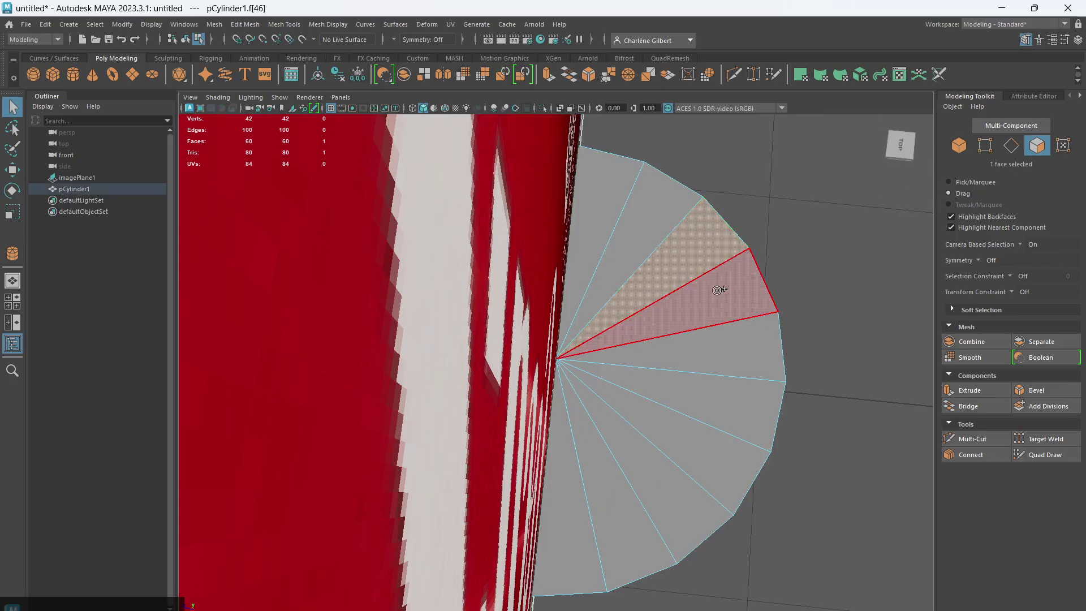
{"action": "mouse_move", "coordinate": [717, 289]}
{"action": "left_mouse_down"}
{"action": "mouse_move", "coordinate": [683, 415]}
{"action": "mouse_move", "coordinate": [453, 373]}
{"action": "mouse_move", "coordinate": [517, 249]}
{"action": "mouse_move", "coordinate": [706, 416]}
{"action": "mouse_move", "coordinate": [800, 468]}
{"action": "mouse_move", "coordinate": [850, 398]}
{"action": "mouse_move", "coordinate": [851, 430]}
{"action": "left_mouse_up"}
{"action": "key", "text": "w"}
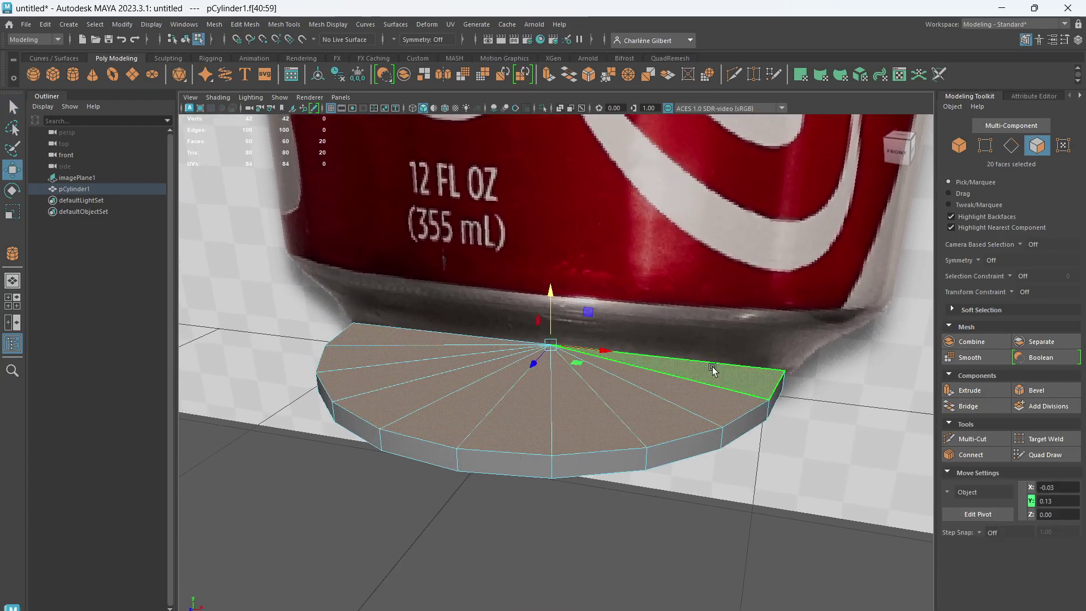
- Try extruding the top cap faces upward to about Y 0.40, undo it, and delete the cap faces instead
{"action": "key", "text": "ctrl+e"}
{"action": "left_click_drag", "start_coordinate": [552, 298], "coordinate": [536, 354]}
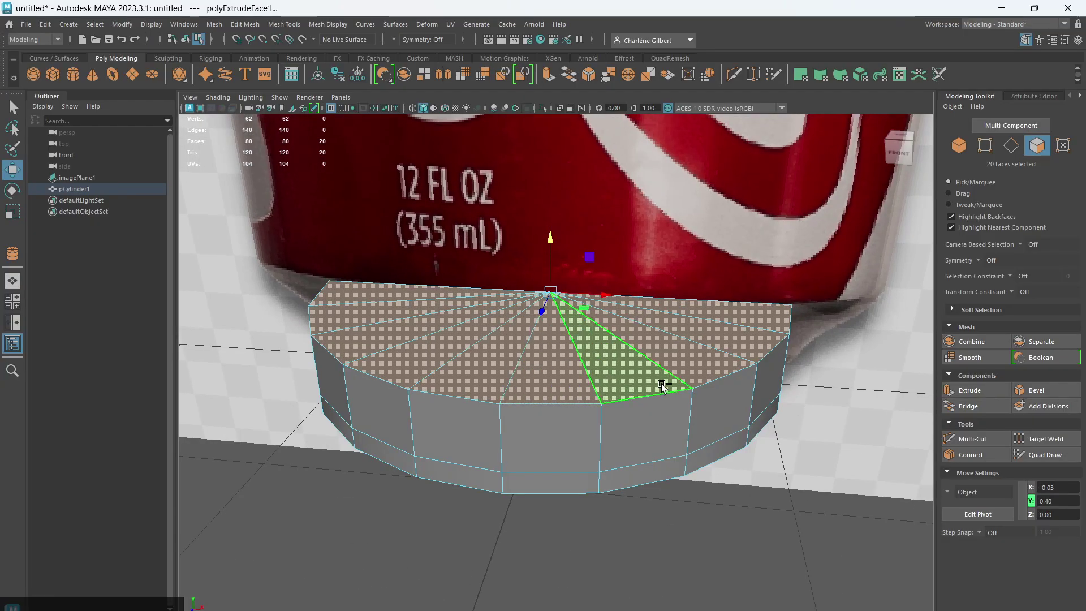
{"action": "key", "text": "ctrl+z"}
{"action": "key", "text": "ctrl+z"}
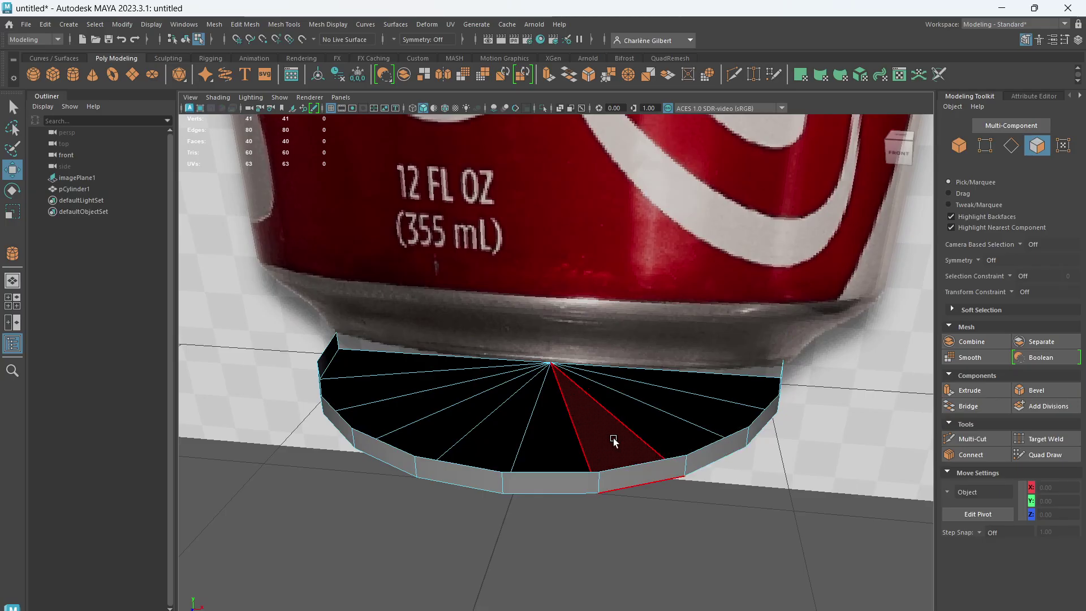
- Select the cylinder's open top edge loop in the front view and check the selection in perspective
{"action": "key", "text": "space"}
{"action": "key", "text": "space"}
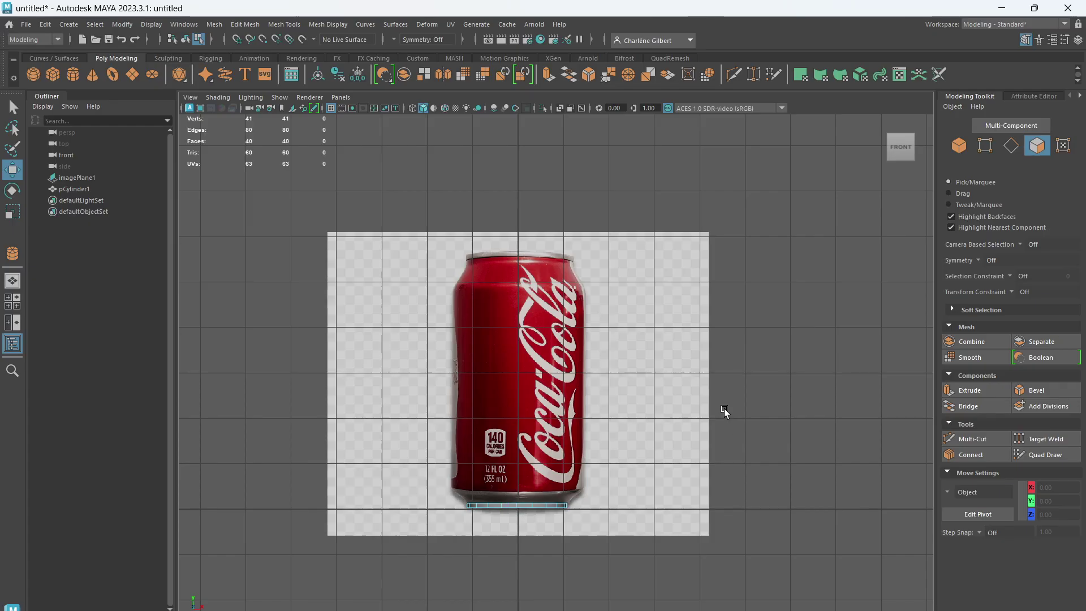
{"action": "scroll", "coordinate": [685, 433], "scroll_direction": "up", "scroll_amount": 1}
{"action": "middle_click_drag", "start_coordinate": [704, 482], "coordinate": [733, 386], "text": "alt"}
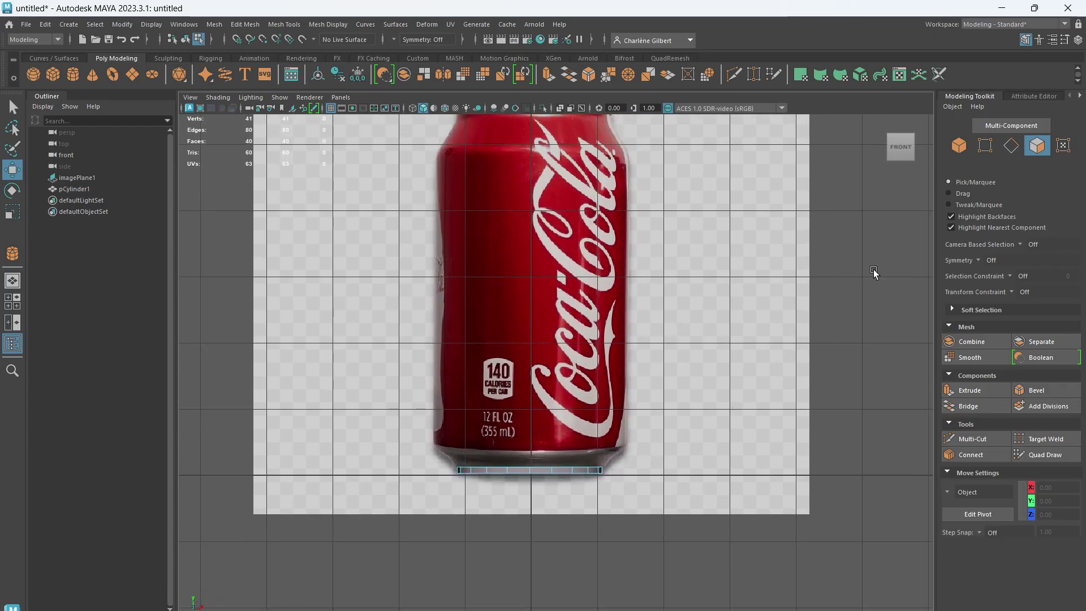
{"action": "double_click", "coordinate": [524, 469]}
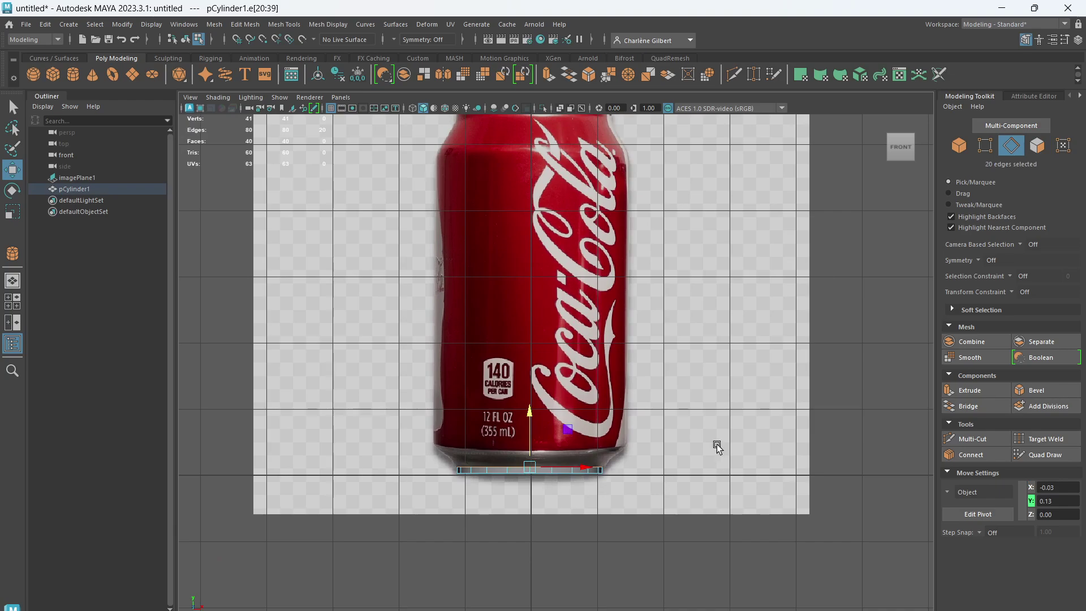
{"action": "key", "text": "space"}
{"action": "key", "text": "space"}
{"action": "left_click_drag", "start_coordinate": [671, 496], "coordinate": [698, 516], "text": "alt"}
- Extrude the top edge loop up to the can's lower body line and scale it outward to the body width
{"action": "key", "text": "space"}
{"action": "key", "text": "space"}
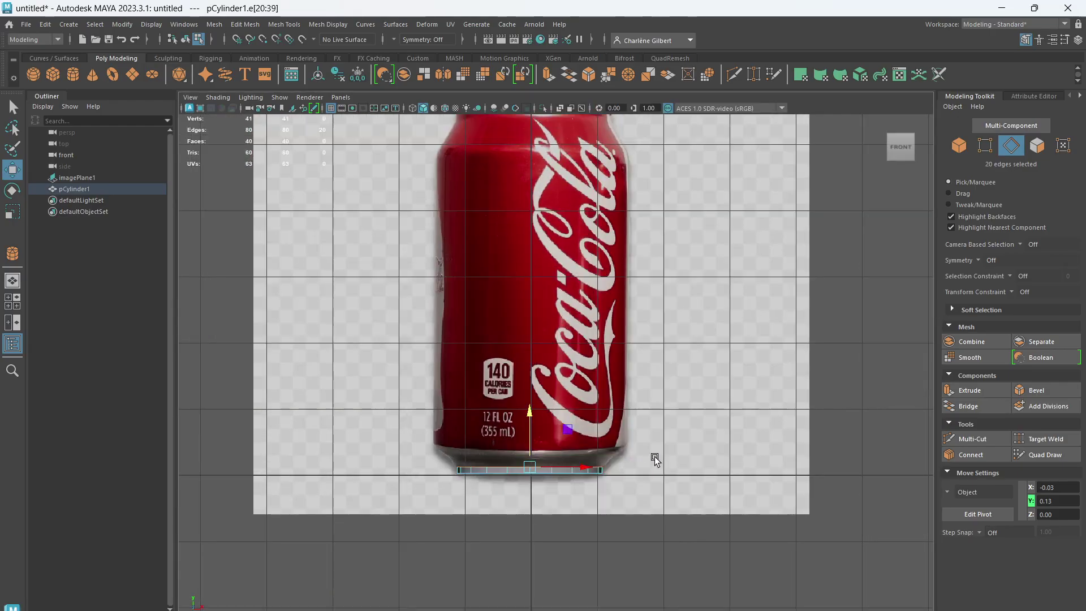
{"action": "scroll", "coordinate": [662, 456], "scroll_direction": "down", "scroll_amount": 6}
{"action": "scroll", "coordinate": [643, 460], "scroll_direction": "up", "scroll_amount": 4}
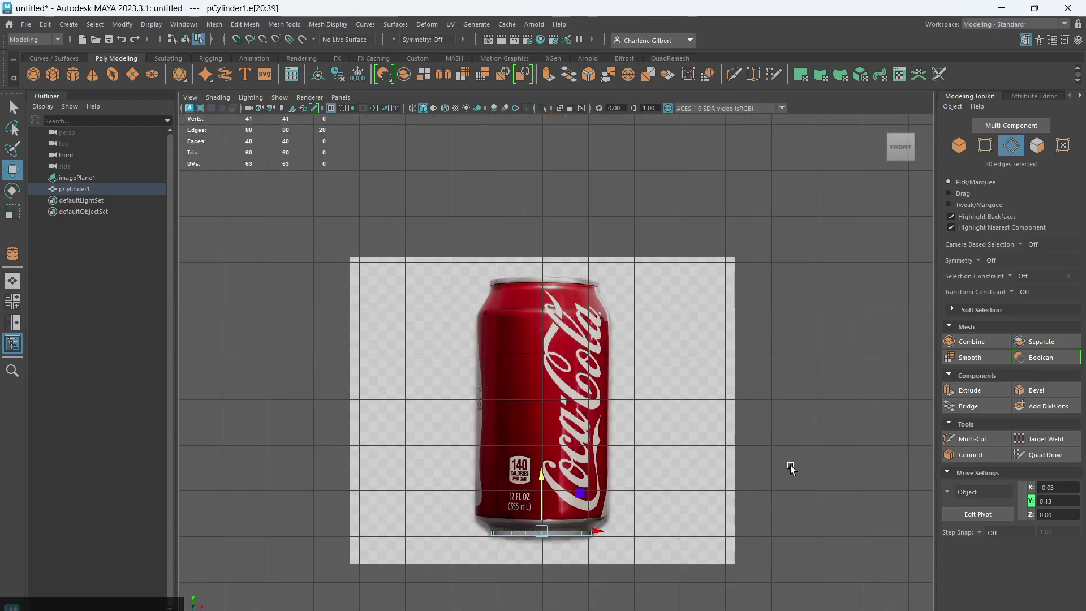
{"action": "scroll", "coordinate": [786, 446], "scroll_direction": "up", "scroll_amount": 4}
{"action": "scroll", "coordinate": [832, 475], "scroll_direction": "down", "scroll_amount": 2}
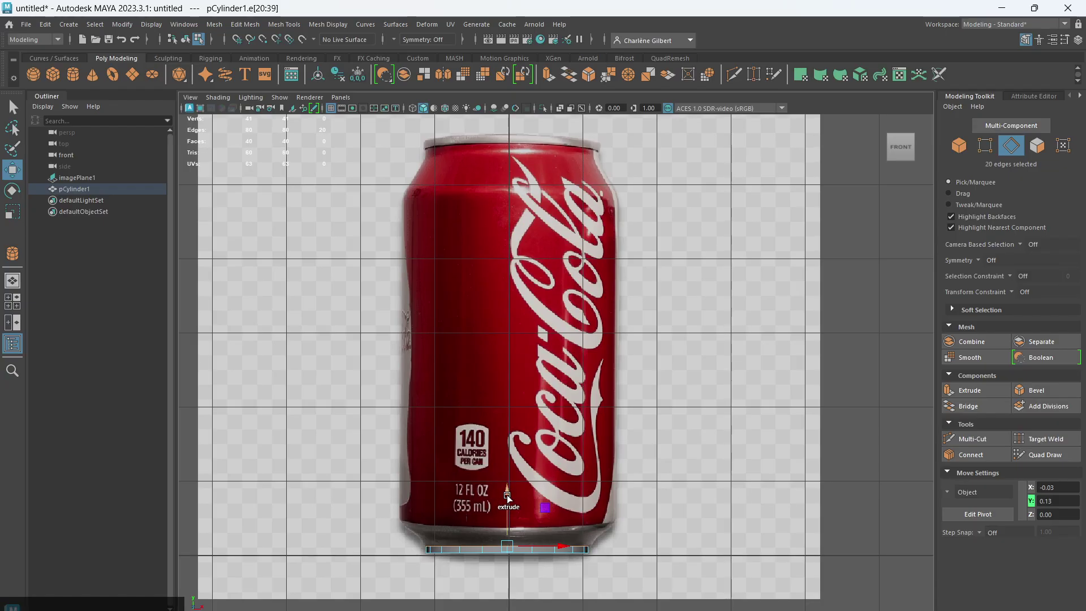
{"action": "left_click_drag", "start_coordinate": [507, 495], "coordinate": [510, 473], "text": "shift"}
{"action": "key", "text": "r"}
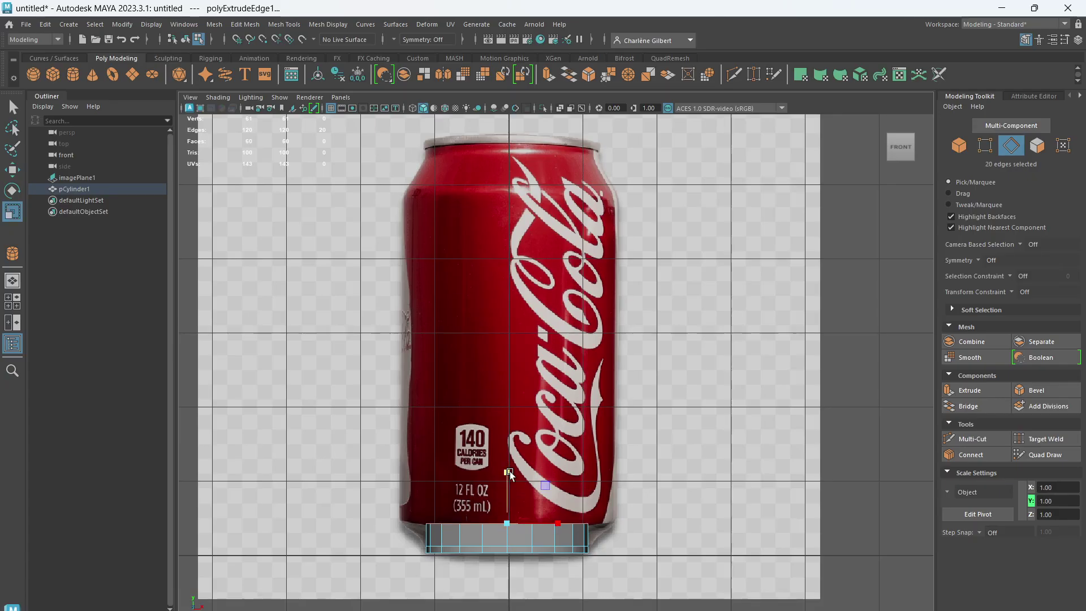
{"action": "left_click_drag", "start_coordinate": [507, 525], "coordinate": [545, 520]}
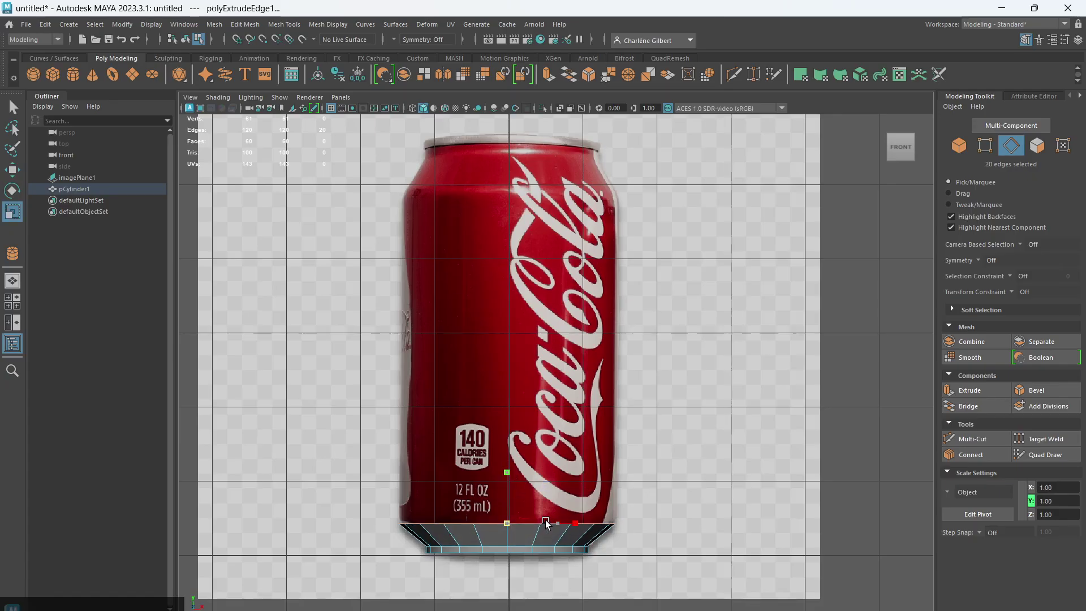
- Extrude the edge loop straight up to about Y 4.91, where the can's shoulder begins
{"action": "key", "text": "w"}
{"action": "left_click_drag", "start_coordinate": [505, 466], "coordinate": [498, 193], "text": "shift"}
- Extrude the edge loop up to about Y 5.47 and scale it inward to form the can's tapered shoulder
{"action": "middle_click_drag", "start_coordinate": [677, 308], "coordinate": [678, 453], "text": "alt"}
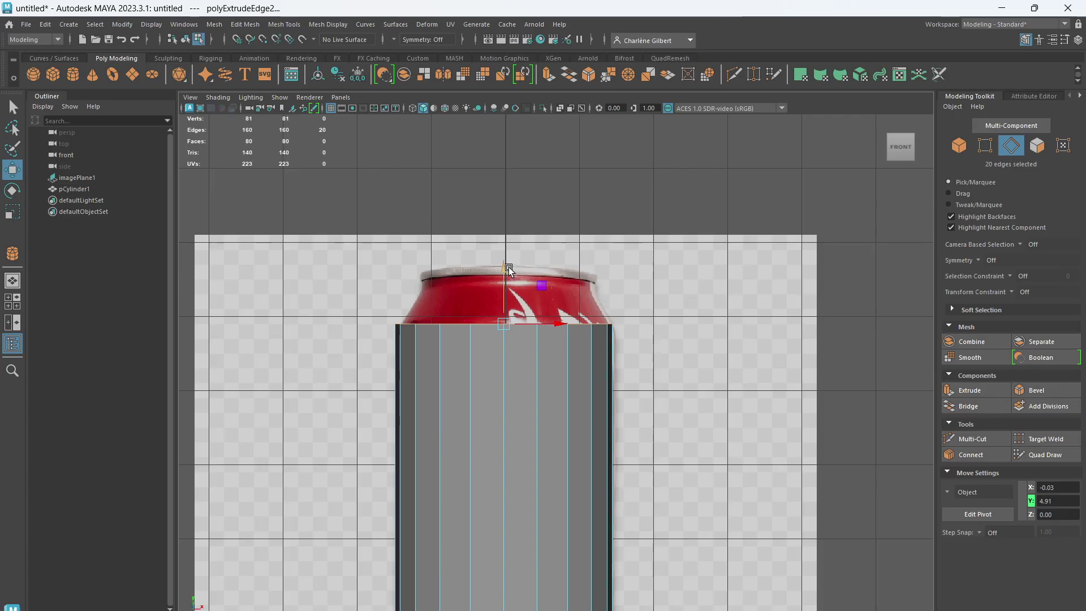
{"action": "left_click_drag", "start_coordinate": [502, 259], "coordinate": [509, 231], "text": "shift"}
{"action": "key", "text": "r"}
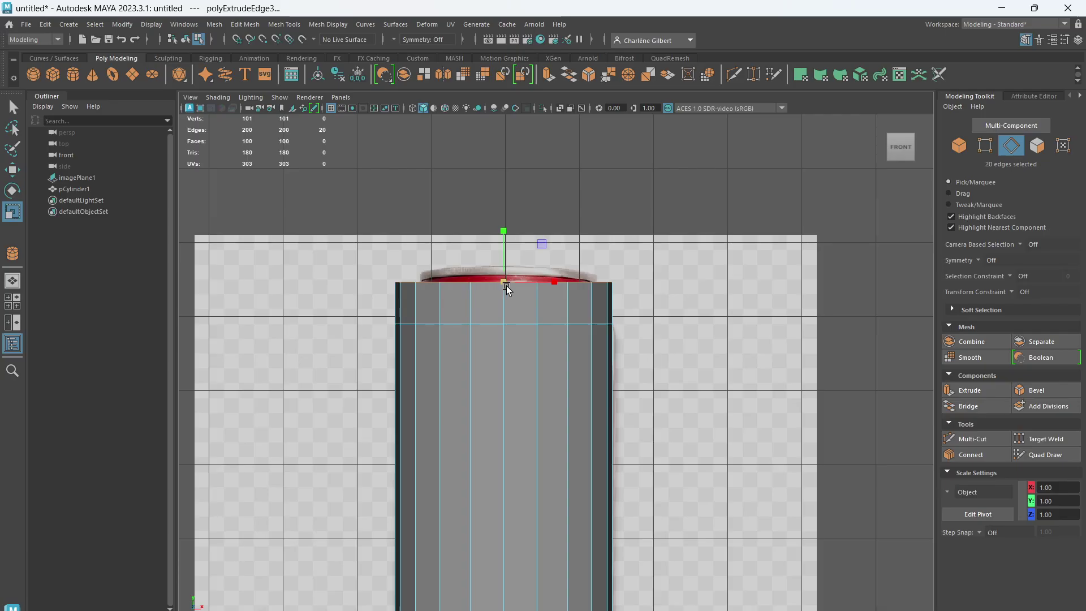
{"action": "left_click_drag", "start_coordinate": [506, 283], "coordinate": [463, 284]}
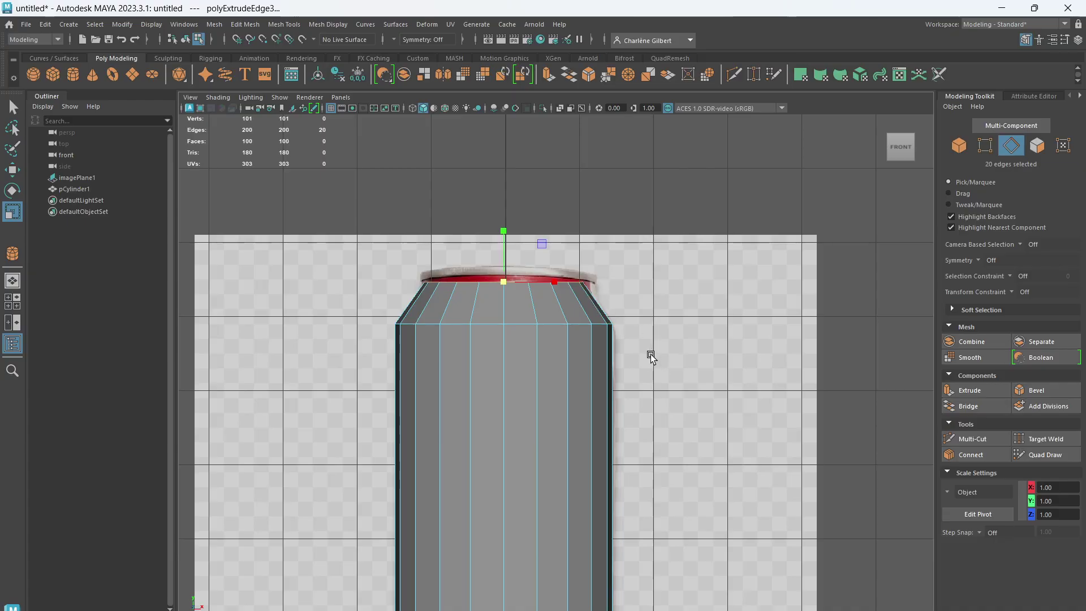
- Extrude the top edge loop again and scale it slightly outward to form a narrow flat lip around the neck
{"action": "scroll", "coordinate": [588, 291], "scroll_direction": "up", "scroll_amount": 2}
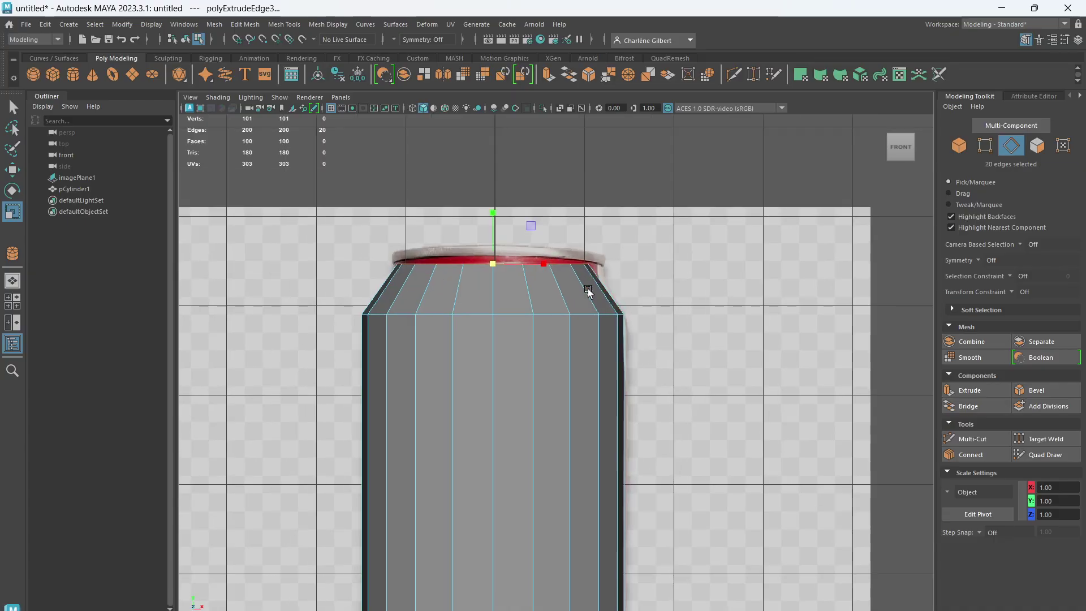
{"action": "key", "text": "w"}
{"action": "key", "text": "r"}
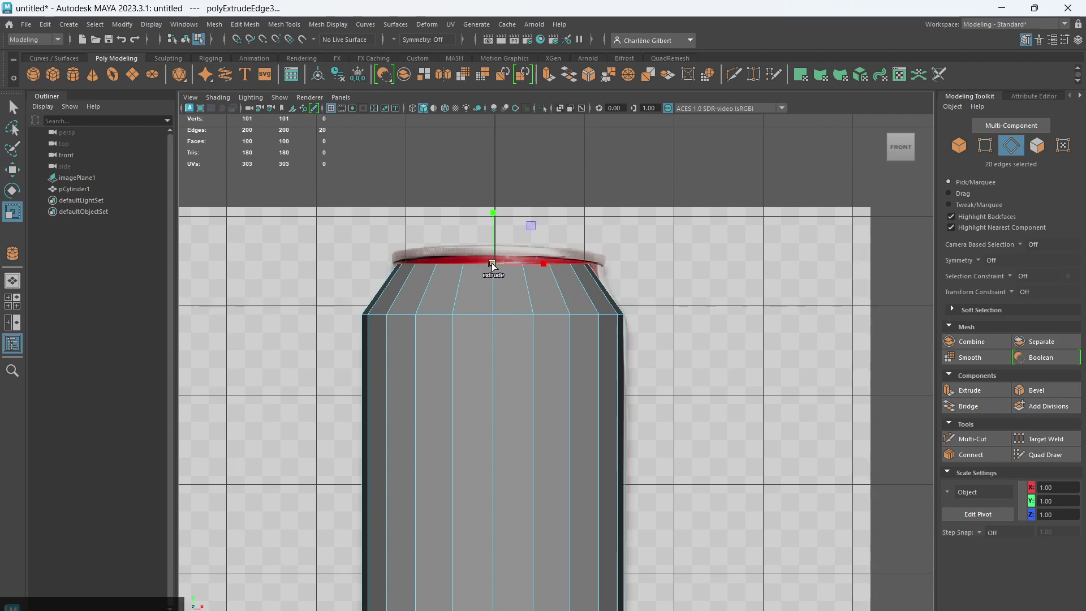
{"action": "key", "text": "ctrl+e"}
{"action": "left_click_drag", "start_coordinate": [504, 262], "coordinate": [508, 260], "text": "shift"}
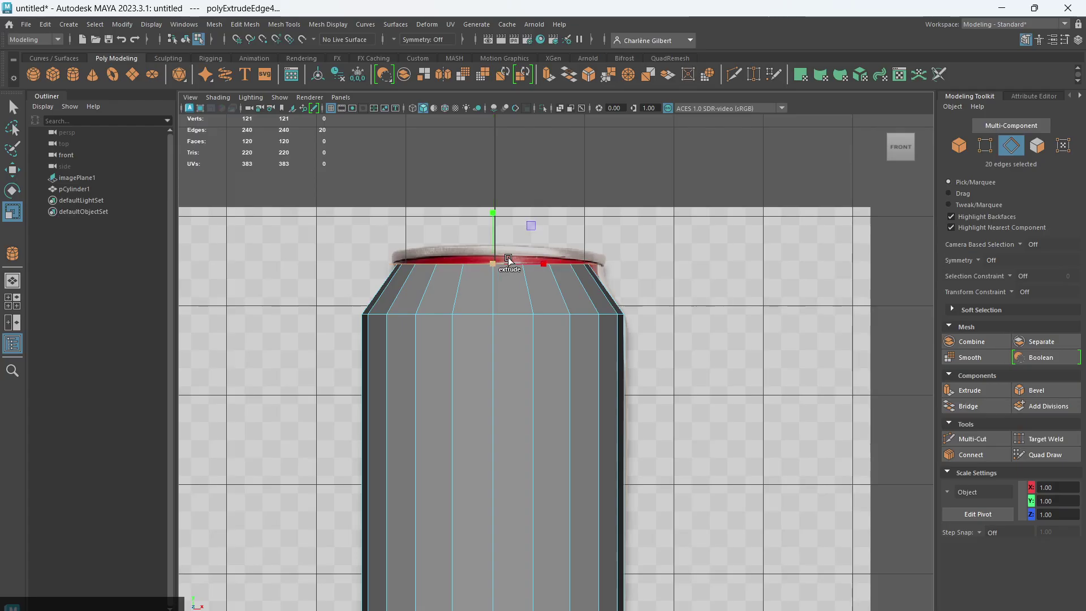
- Extrude the neck lip's edge loop straight up to about Y 5.53 to form the rim's outer wall
{"action": "key", "text": "space"}
{"action": "key", "text": "space"}
{"action": "scroll", "coordinate": [705, 415], "scroll_direction": "down", "scroll_amount": 10}
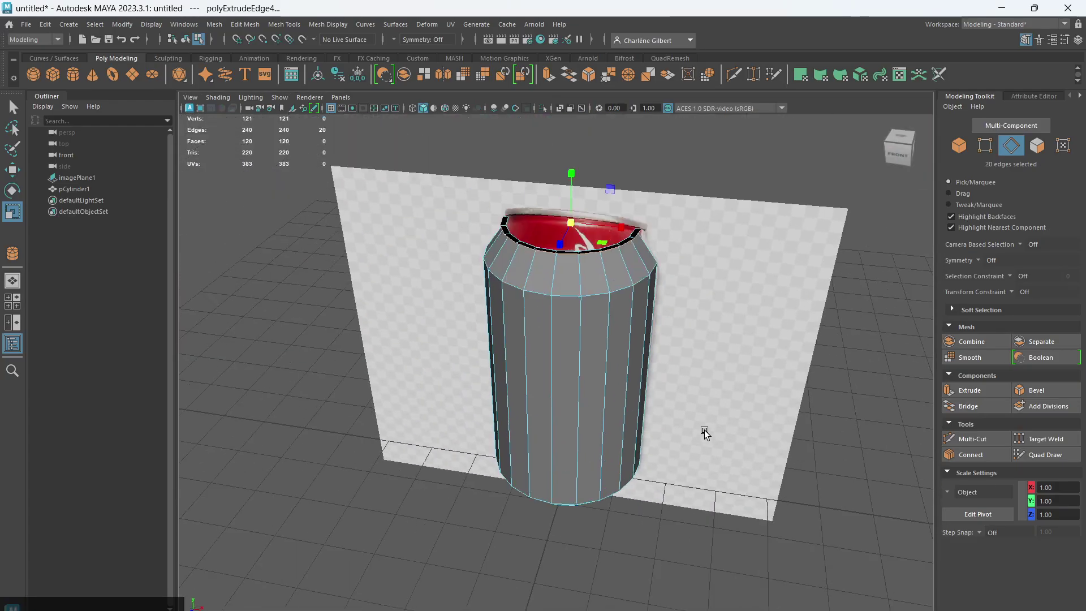
{"action": "middle_click_drag", "start_coordinate": [704, 429], "coordinate": [702, 483], "text": "alt"}
{"action": "scroll", "coordinate": [567, 365], "scroll_direction": "up", "scroll_amount": 10}
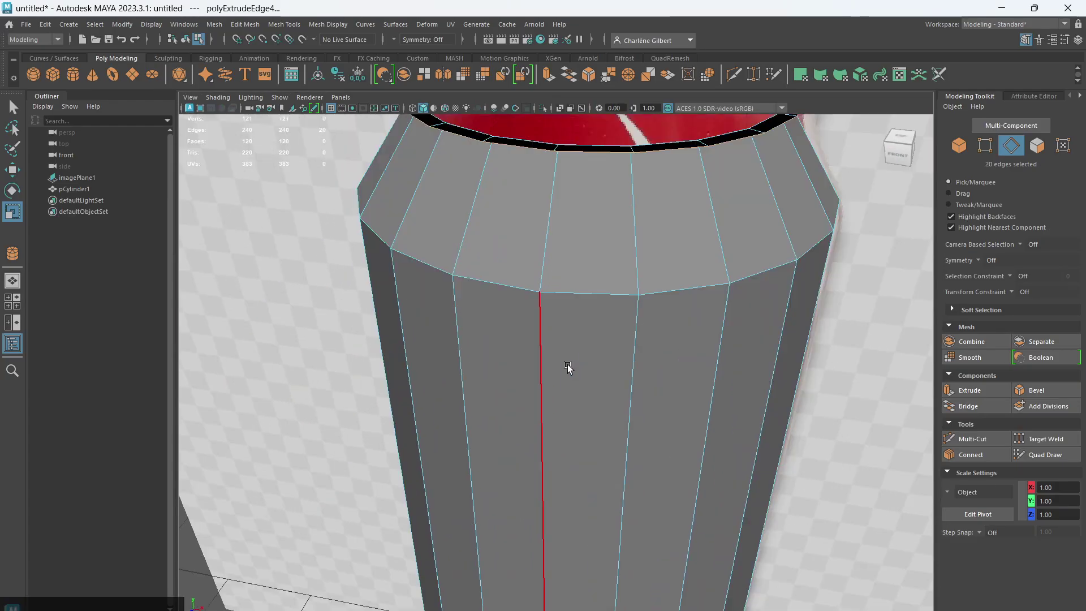
{"action": "middle_click_drag", "start_coordinate": [789, 226], "coordinate": [765, 416], "text": "alt"}
{"action": "left_click_drag", "start_coordinate": [766, 417], "coordinate": [746, 432], "text": "alt"}
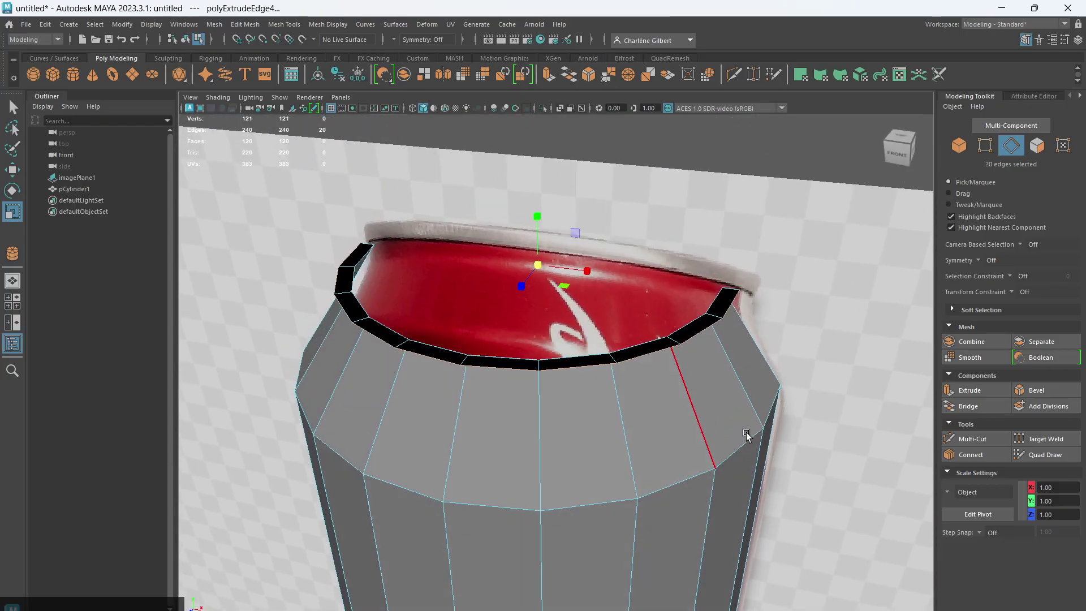
{"action": "key", "text": "w"}
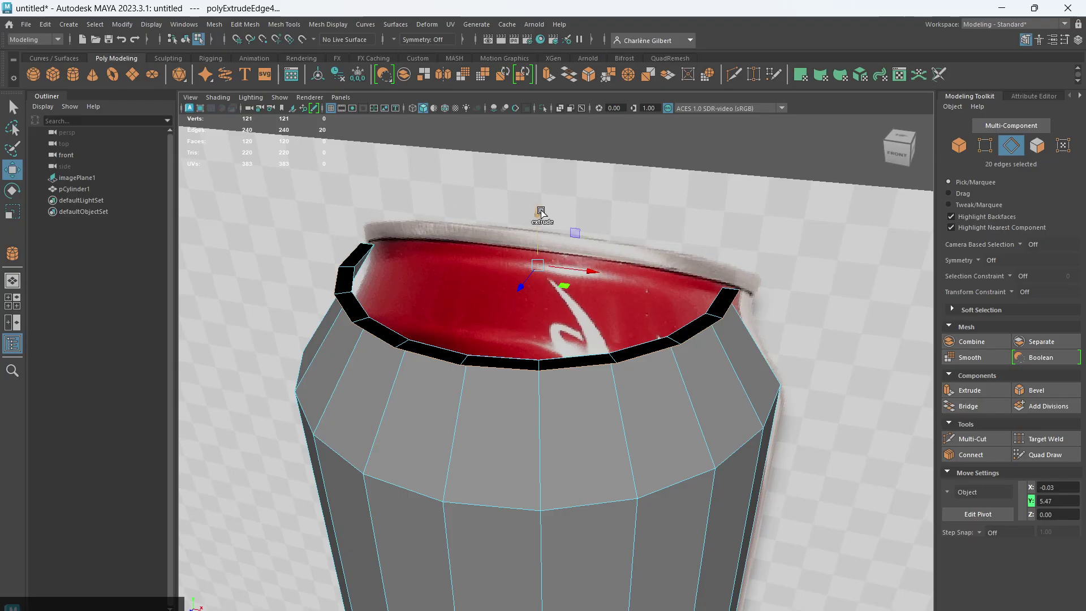
{"action": "key", "text": "ctrl+e"}
{"action": "left_click_drag", "start_coordinate": [538, 214], "coordinate": [542, 203]}
- Extrude the rim's edge loop slightly inward for thickness and extrude it down inside the can to form the inner wall
{"action": "key", "text": "r"}
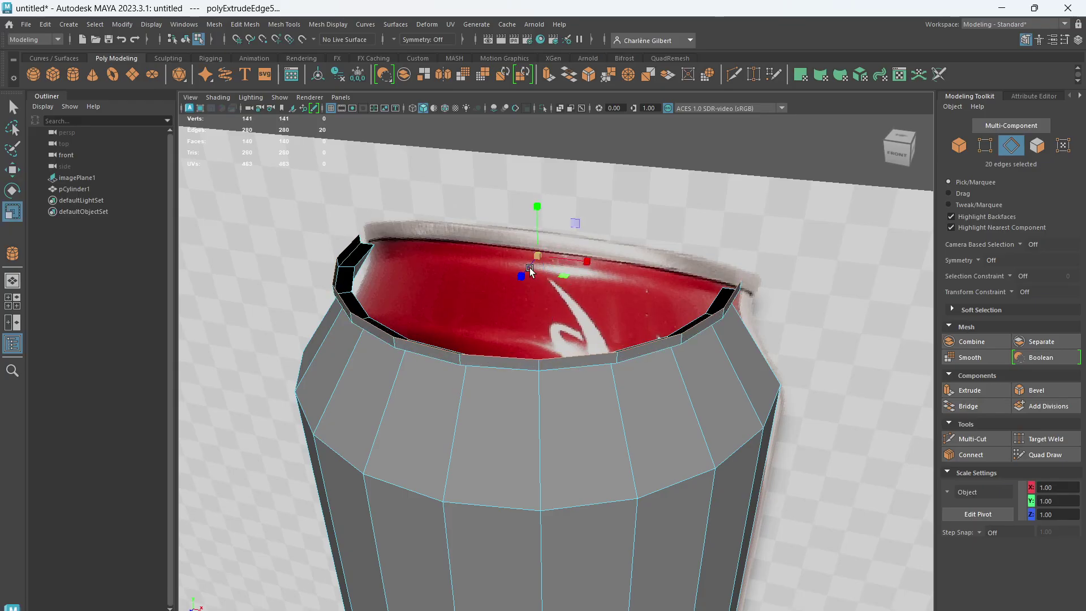
{"action": "left_click_drag", "start_coordinate": [537, 253], "coordinate": [520, 248], "text": "shift"}
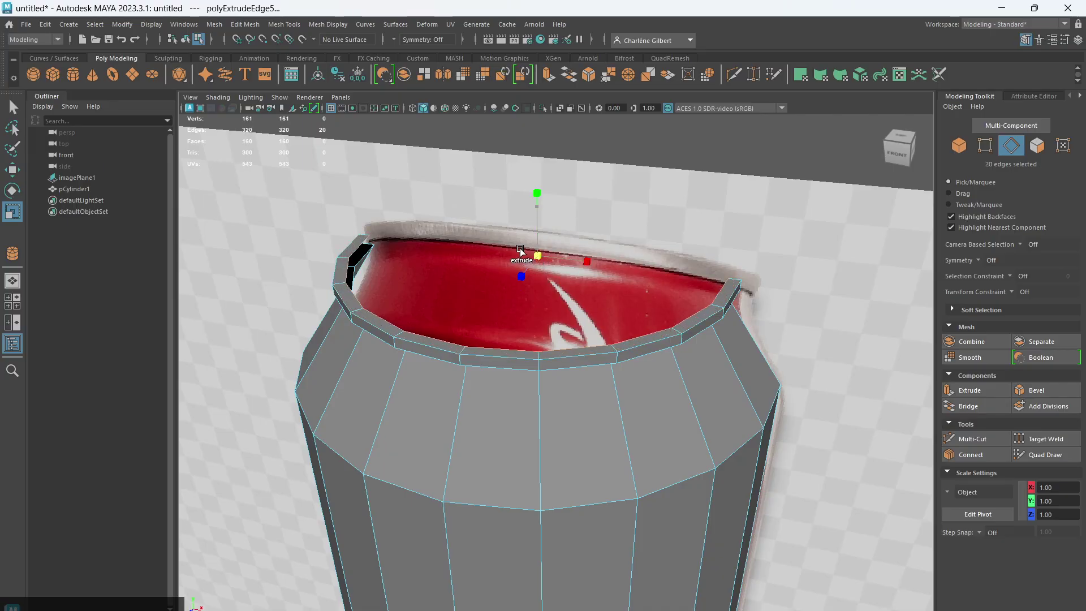
{"action": "key", "text": "w"}
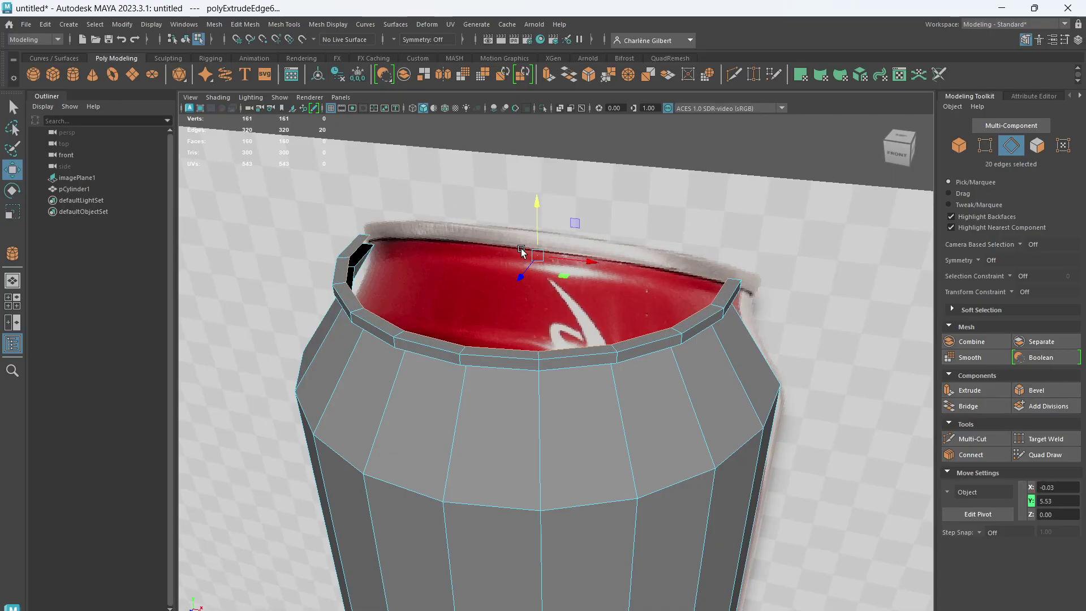
{"action": "mouse_move", "coordinate": [539, 229]}
{"action": "left_mouse_down", "text": "shift"}
{"action": "mouse_move", "coordinate": [528, 201]}
{"action": "mouse_move", "coordinate": [539, 215]}
{"action": "left_mouse_up", "text": "shift"}
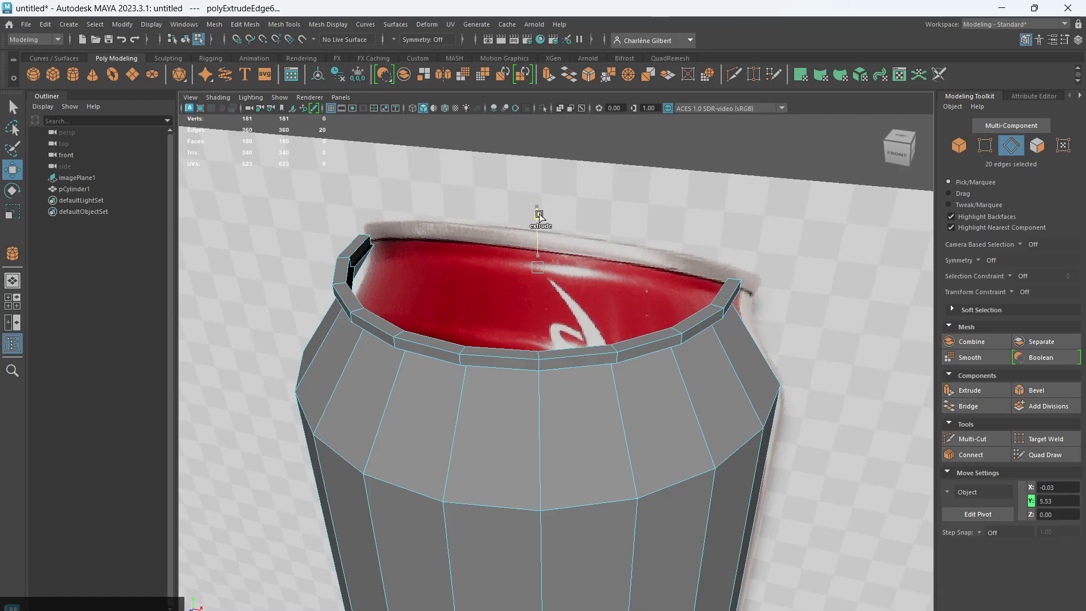
- Extrude the inner wall's edge loop inward twice to form the lid's concentric rings around a small central opening
{"action": "key", "text": "r"}
{"action": "left_click_drag", "start_coordinate": [537, 266], "coordinate": [527, 261], "text": "shift"}
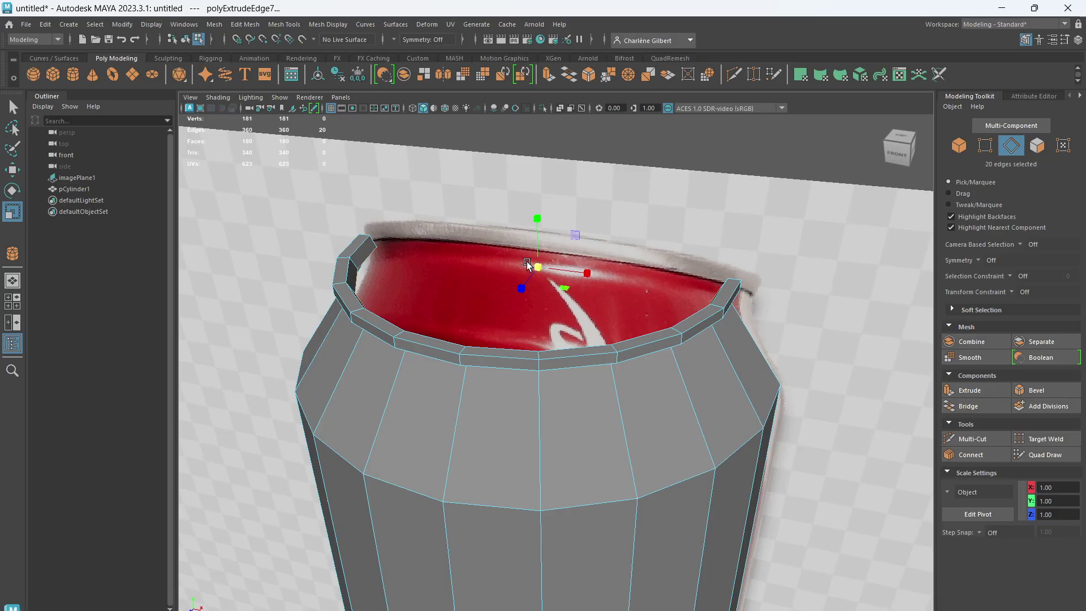
{"action": "left_click_drag", "start_coordinate": [709, 443], "coordinate": [718, 478], "text": "alt"}
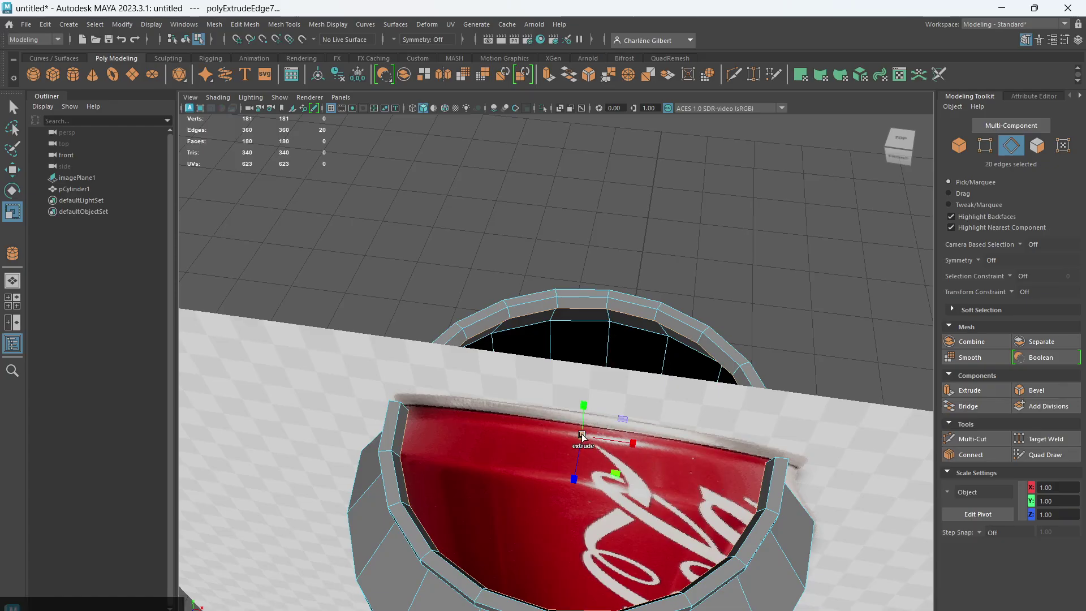
{"action": "left_click_drag", "start_coordinate": [583, 435], "coordinate": [500, 417], "text": "shift"}
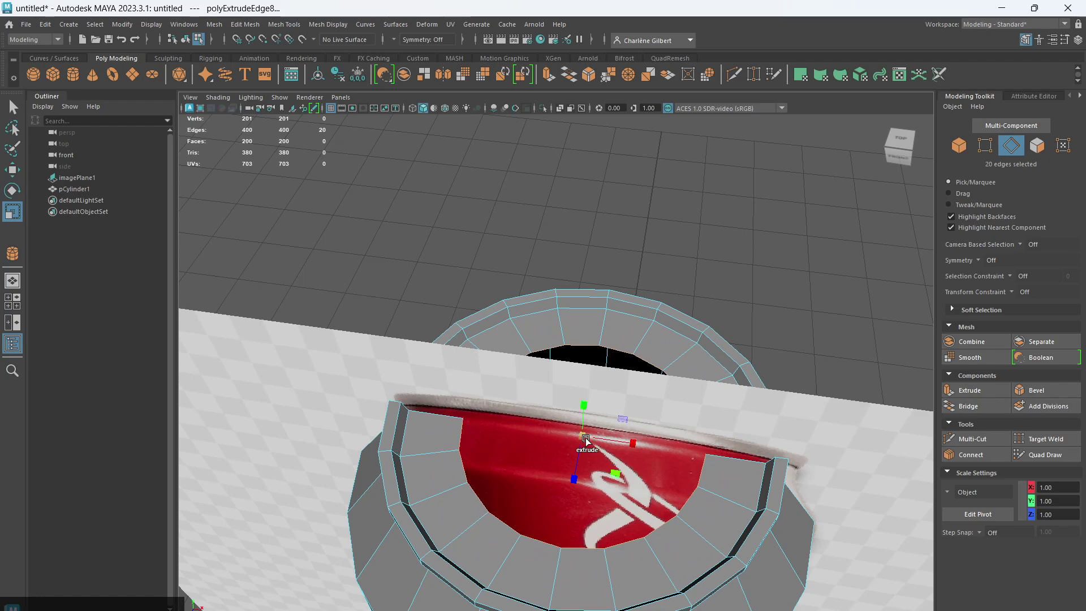
{"action": "left_click_drag", "start_coordinate": [583, 435], "coordinate": [499, 402], "text": "shift"}
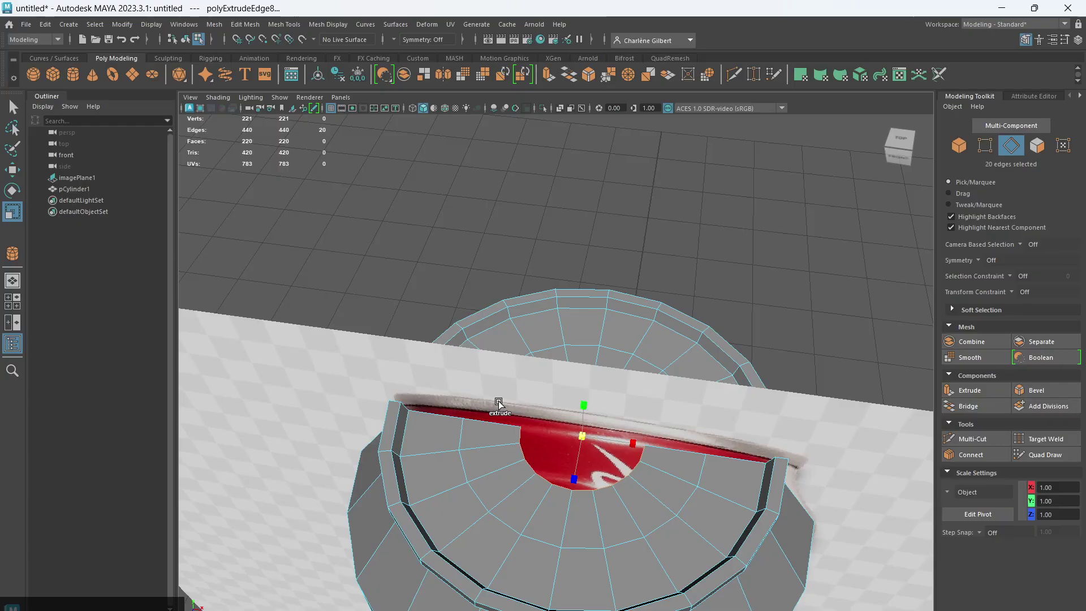
{"action": "key", "text": "ctrl+e"}
- Close the round opening at the lid's centre with Fill Hole
{"action": "mouse_move", "coordinate": [706, 537]}
{"action": "left_mouse_down", "text": "alt"}
{"action": "mouse_move", "coordinate": [704, 546]}
{"action": "mouse_move", "coordinate": [732, 531]}
{"action": "mouse_move", "coordinate": [703, 535]}
{"action": "left_mouse_up", "text": "alt"}
{"action": "mouse_move", "coordinate": [771, 530]}
{"action": "left_mouse_down", "text": "alt"}
{"action": "mouse_move", "coordinate": [735, 520]}
{"action": "mouse_move", "coordinate": [765, 509]}
{"action": "mouse_move", "coordinate": [770, 520]}
{"action": "mouse_move", "coordinate": [748, 527]}
{"action": "mouse_move", "coordinate": [744, 497]}
{"action": "mouse_move", "coordinate": [749, 537]}
{"action": "mouse_move", "coordinate": [765, 532]}
{"action": "left_mouse_up", "text": "alt"}
{"action": "scroll", "coordinate": [768, 512], "scroll_direction": "down", "scroll_amount": 5}
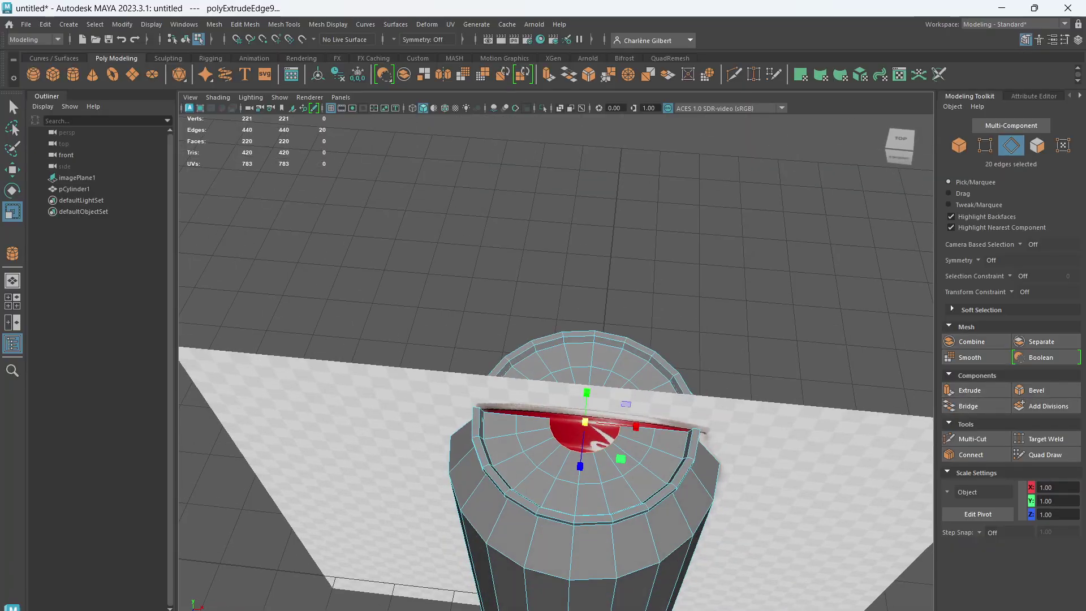
{"action": "left_click_drag", "start_coordinate": [659, 440], "coordinate": [782, 407], "text": "alt"}
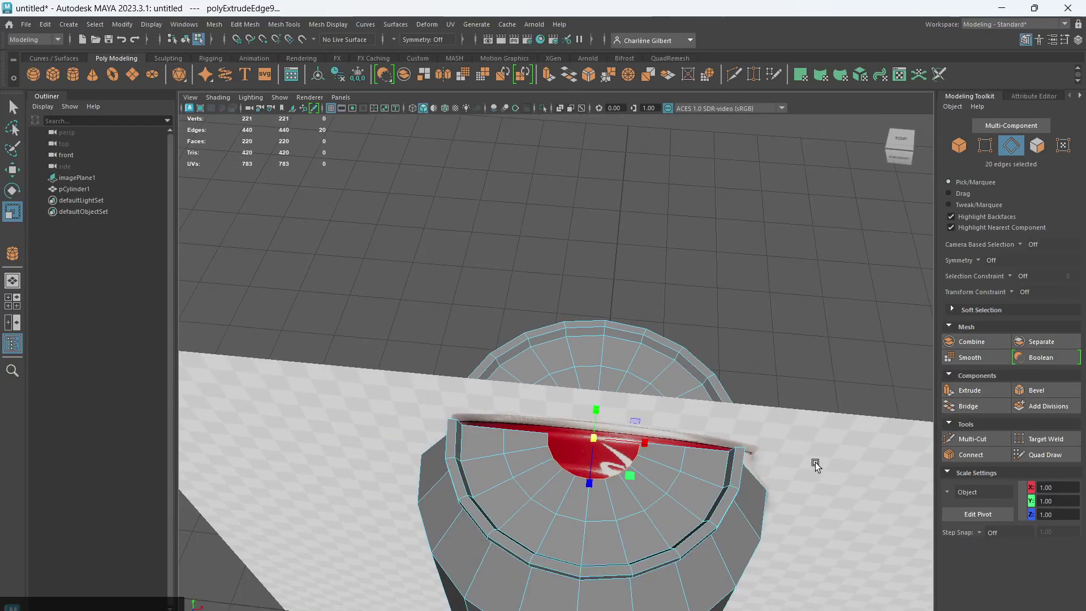
{"action": "left_click_drag", "start_coordinate": [814, 460], "coordinate": [710, 452], "text": "alt"}
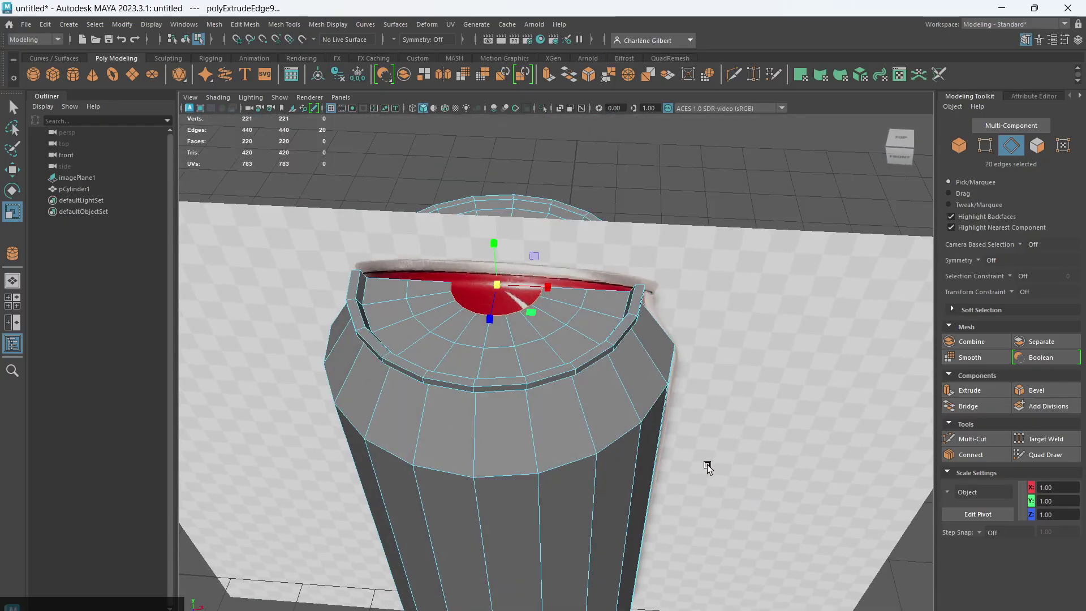
{"action": "middle_click_drag", "start_coordinate": [705, 465], "coordinate": [775, 541], "text": "alt"}
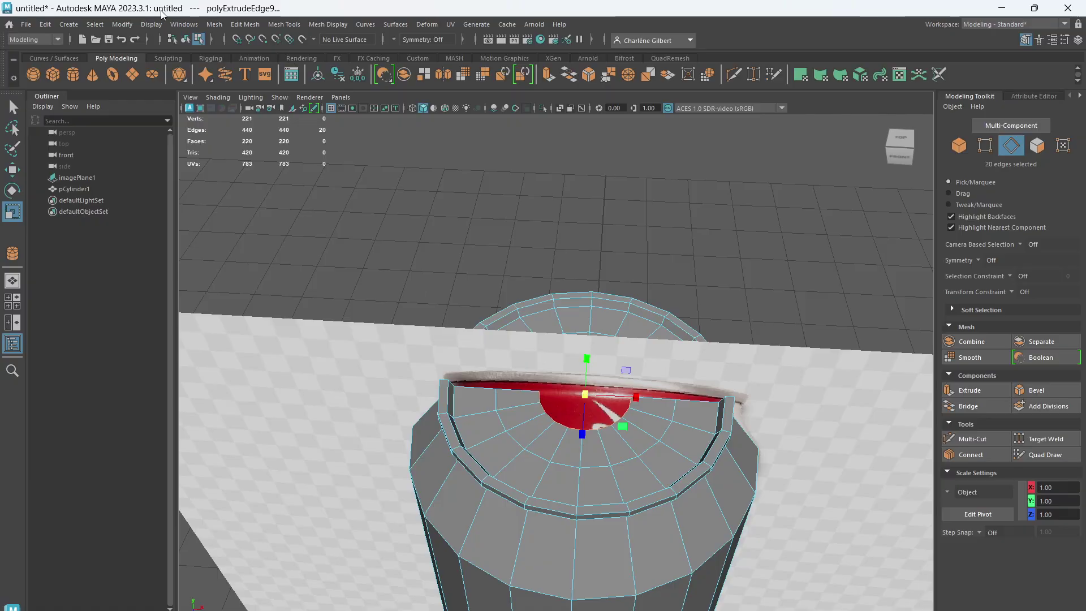
{"action": "left_click", "coordinate": [214, 24]}
{"action": "mouse_move", "coordinate": [252, 25]}
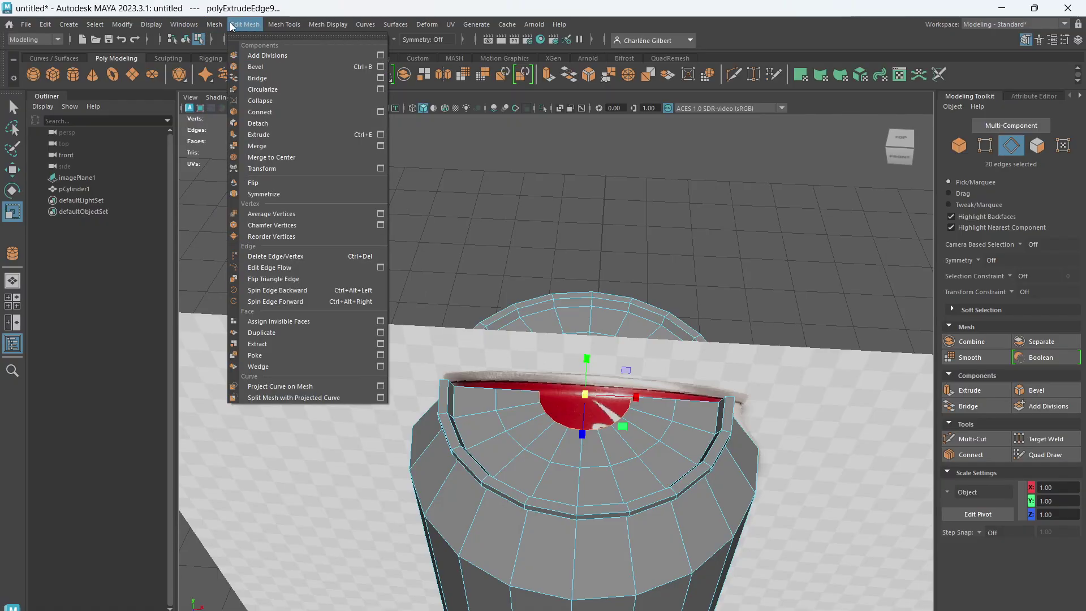
{"action": "mouse_move", "coordinate": [214, 24]}
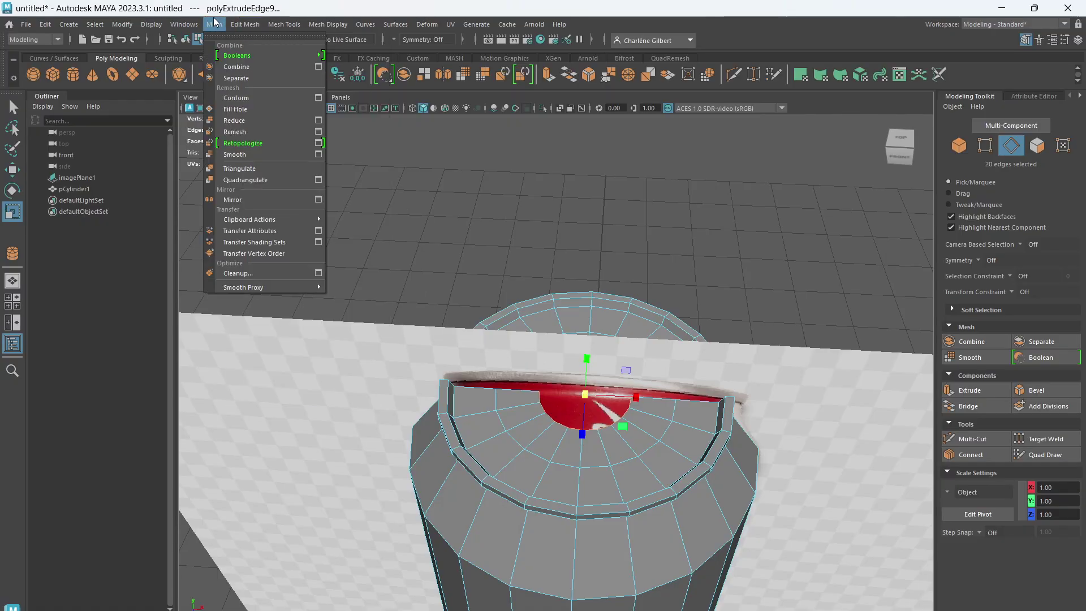
{"action": "left_click", "coordinate": [241, 120]}
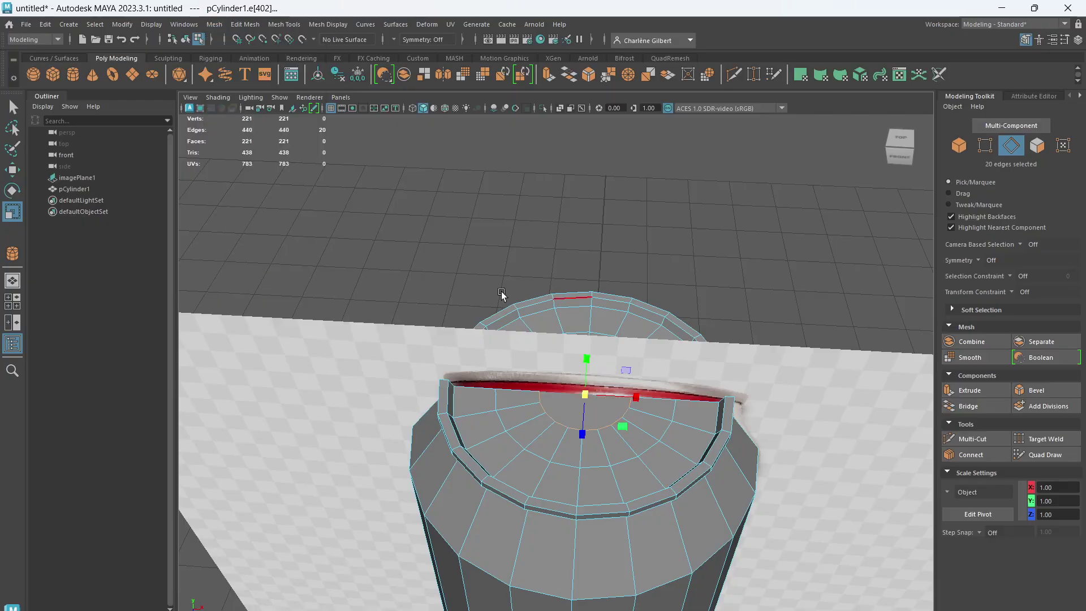
- Hide the reference image plane so the whole lid can be worked on
{"action": "left_click_drag", "start_coordinate": [715, 518], "coordinate": [718, 388], "text": "alt"}
{"action": "scroll", "coordinate": [715, 450], "scroll_direction": "up", "scroll_amount": 3}
{"action": "left_click", "coordinate": [982, 147]}
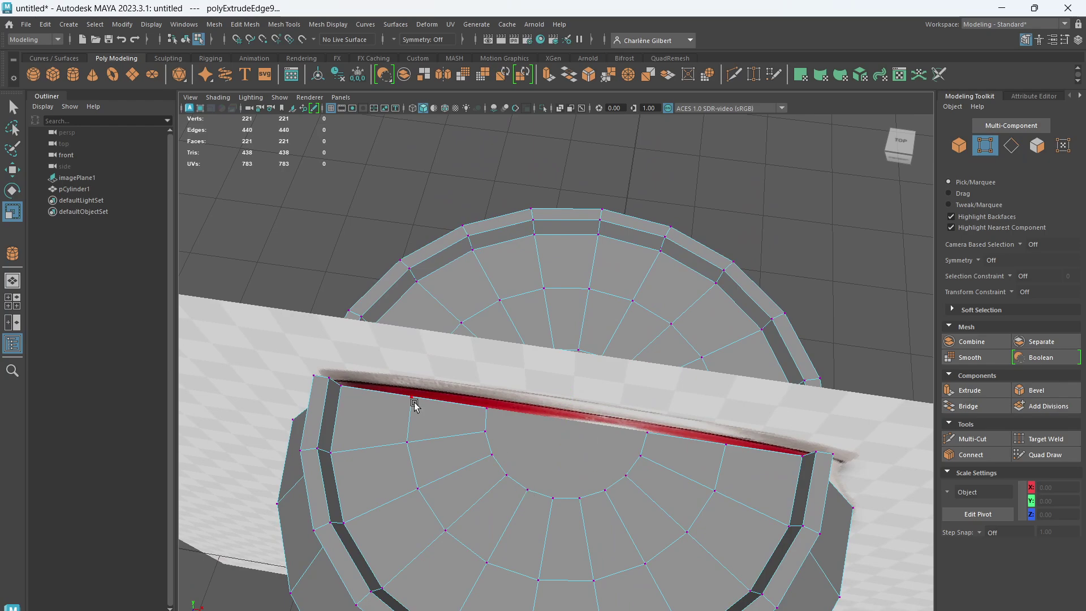
{"action": "left_click", "coordinate": [91, 179]}
{"action": "key", "text": "ctrl+h"}
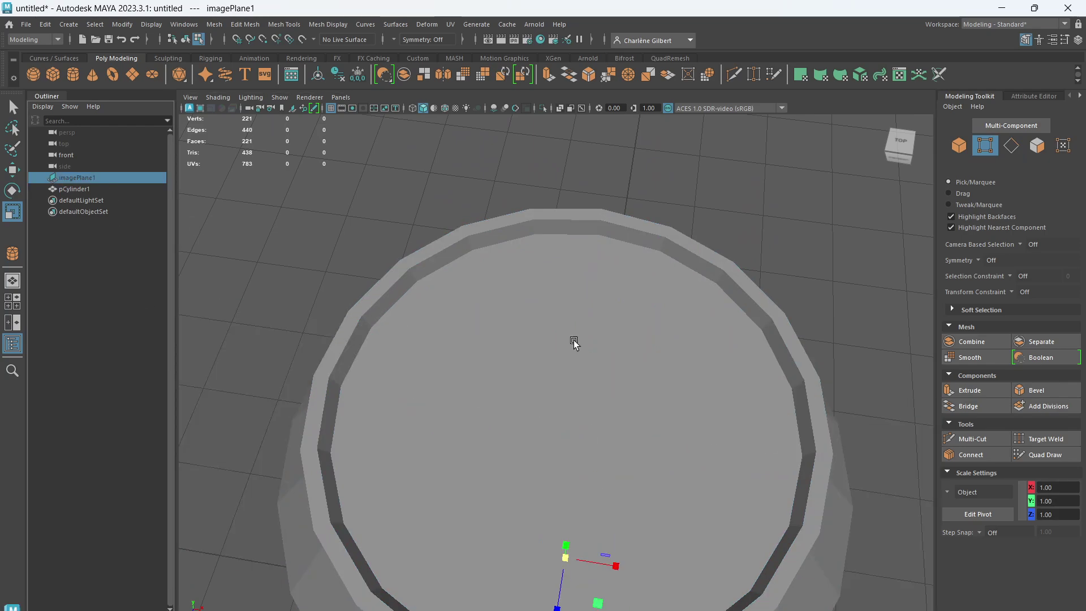
- Select the filled face at the lid's centre and examine the can's top and sides from several angles
{"action": "left_click", "coordinate": [1037, 145]}
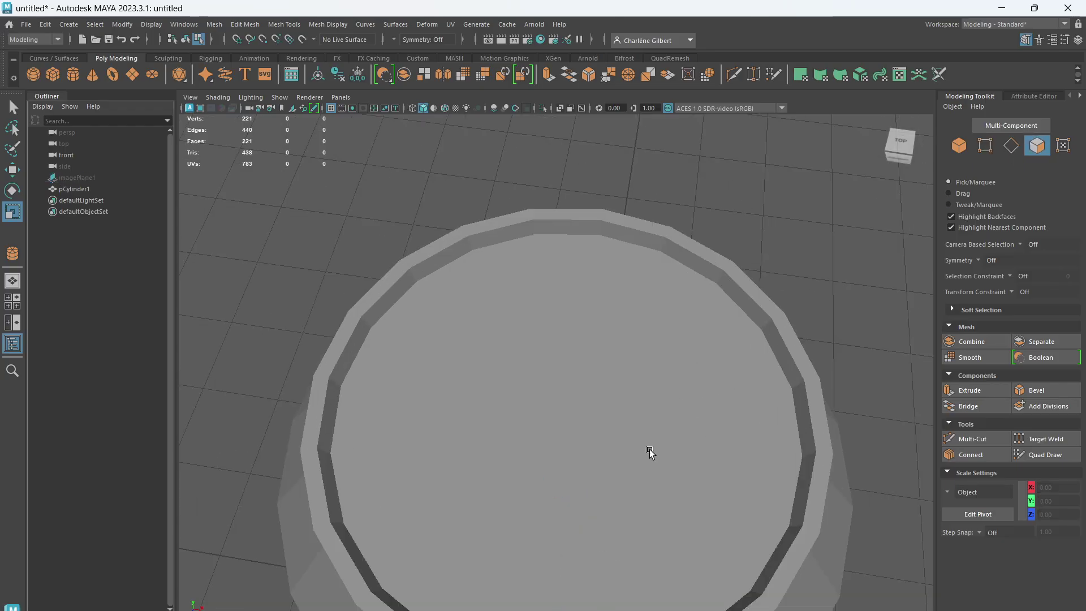
{"action": "left_click", "coordinate": [586, 416]}
{"action": "scroll", "coordinate": [673, 477], "scroll_direction": "up", "scroll_amount": 5}
{"action": "scroll", "coordinate": [721, 501], "scroll_direction": "down", "scroll_amount": 5}
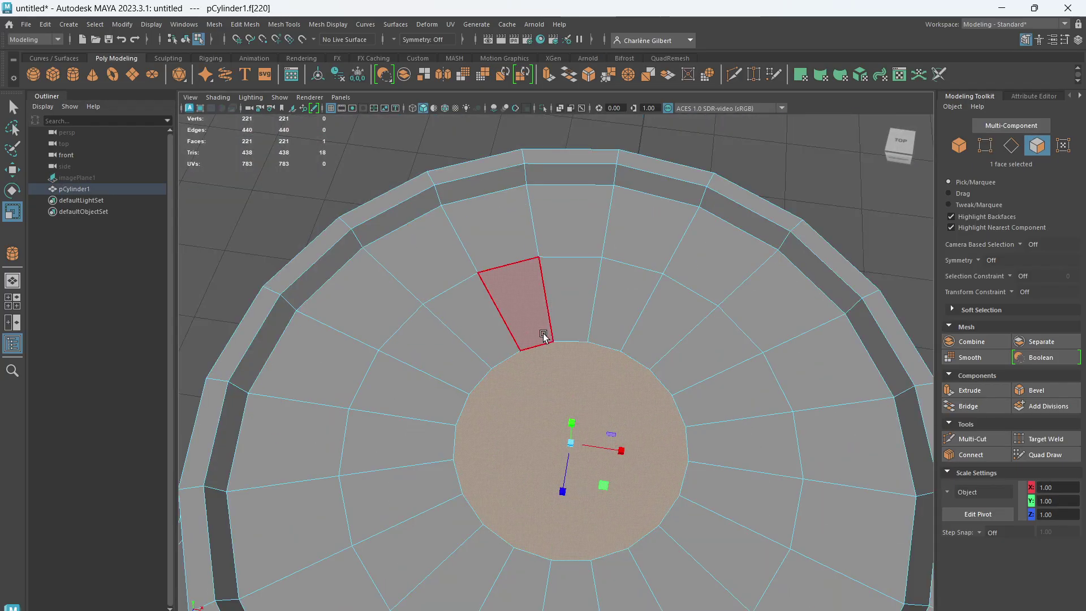
{"action": "scroll", "coordinate": [710, 456], "scroll_direction": "down", "scroll_amount": 1}
{"action": "scroll", "coordinate": [735, 457], "scroll_direction": "up", "scroll_amount": 1}
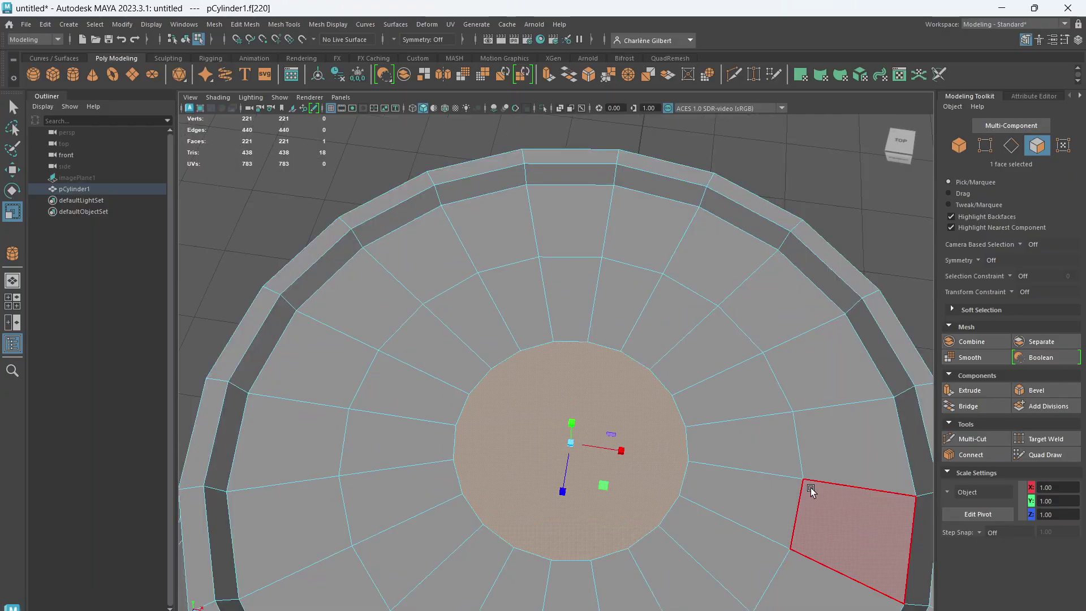
{"action": "scroll", "coordinate": [787, 487], "scroll_direction": "down", "scroll_amount": 3}
{"action": "left_click_drag", "start_coordinate": [787, 487], "coordinate": [732, 505], "text": "alt"}
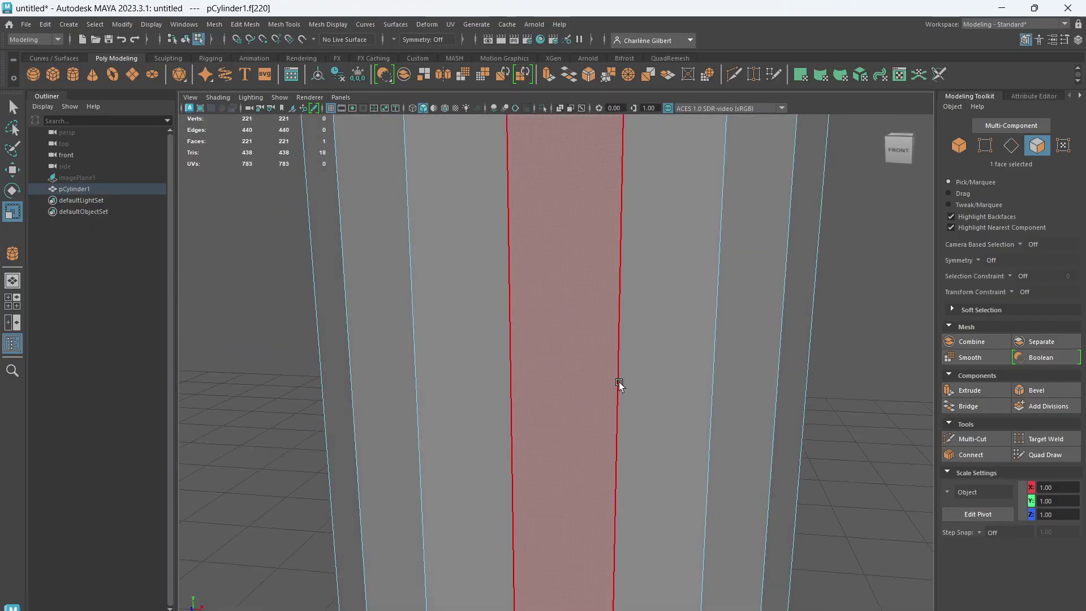
{"action": "scroll", "coordinate": [650, 368], "scroll_direction": "down", "scroll_amount": 3}
{"action": "scroll", "coordinate": [650, 366], "scroll_direction": "up", "scroll_amount": 2}
{"action": "scroll", "coordinate": [654, 454], "scroll_direction": "down", "scroll_amount": 1}
{"action": "left_click_drag", "start_coordinate": [625, 367], "coordinate": [627, 447], "text": "alt"}
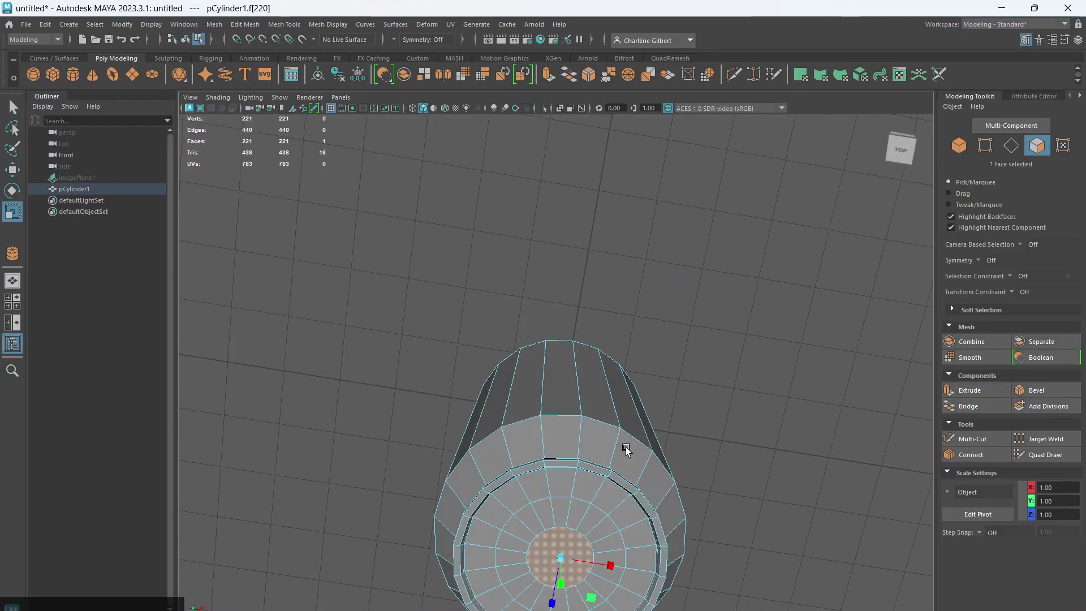
{"action": "middle_click_drag", "start_coordinate": [654, 476], "coordinate": [626, 432], "text": "alt"}
{"action": "scroll", "coordinate": [627, 432], "scroll_direction": "up", "scroll_amount": 4}
{"action": "scroll", "coordinate": [666, 385], "scroll_direction": "down", "scroll_amount": 2}
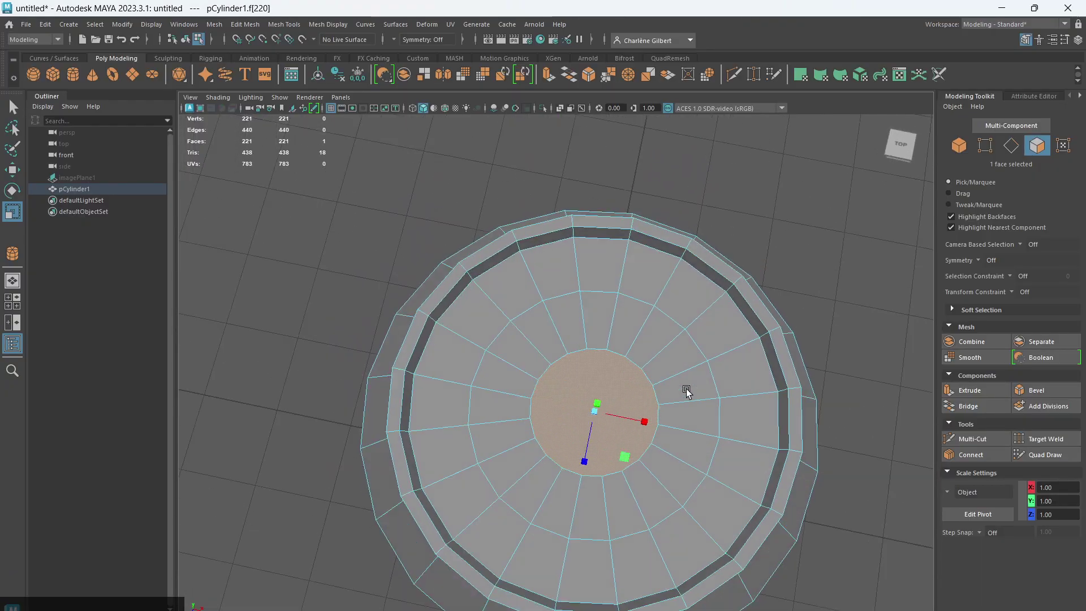
{"action": "left_click_drag", "start_coordinate": [688, 387], "coordinate": [686, 368], "text": "alt"}
- Split the lid's central face in half with a Multi-Cut between two opposite vertices
{"action": "left_click", "coordinate": [985, 438]}
{"action": "scroll", "coordinate": [698, 371], "scroll_direction": "up", "scroll_amount": 5}
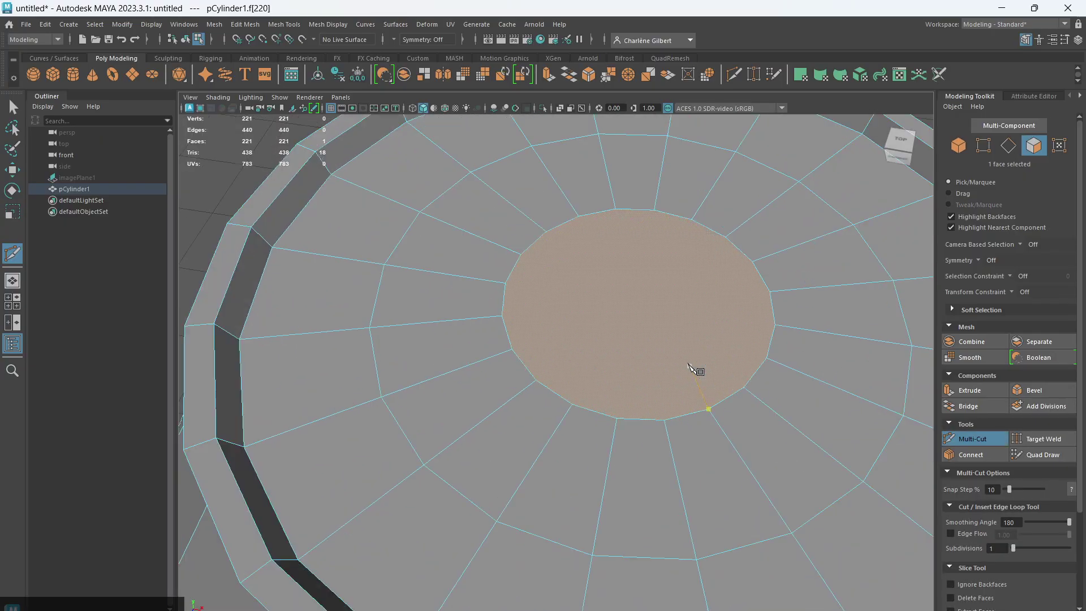
{"action": "middle_click_drag", "start_coordinate": [635, 274], "coordinate": [771, 383], "text": "alt"}
{"action": "scroll", "coordinate": [746, 390], "scroll_direction": "down", "scroll_amount": 1}
{"action": "scroll", "coordinate": [603, 323], "scroll_direction": "down", "scroll_amount": 3}
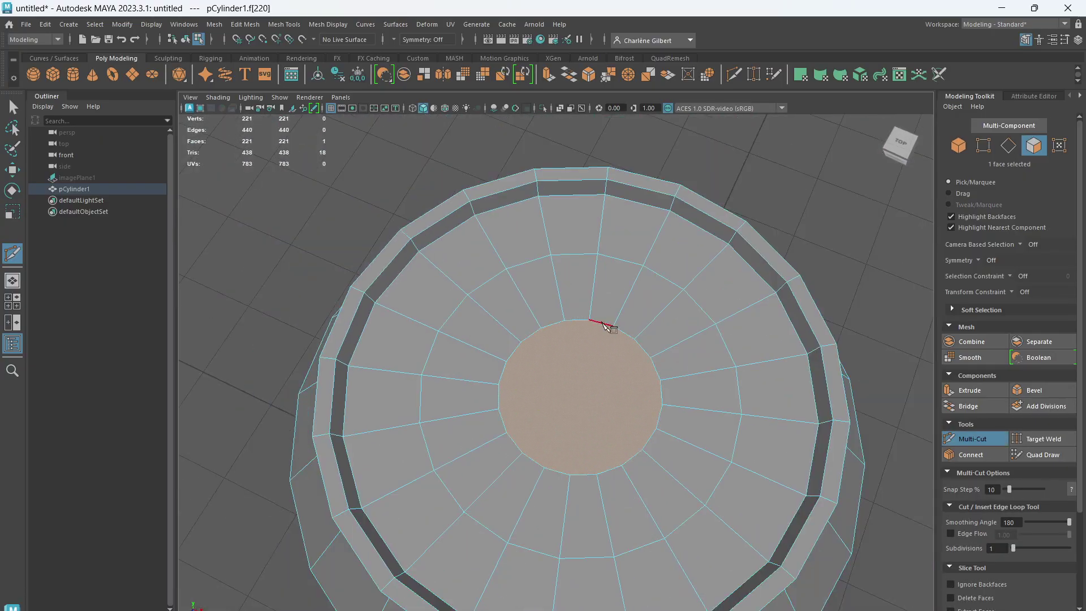
{"action": "left_click", "coordinate": [982, 145]}
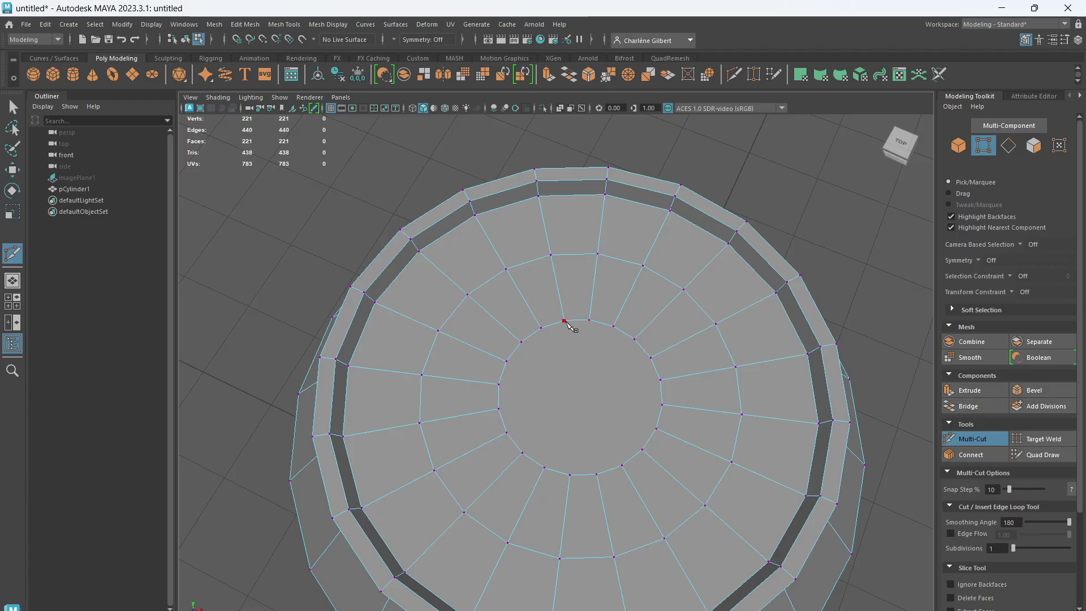
{"action": "left_click", "coordinate": [563, 320]}
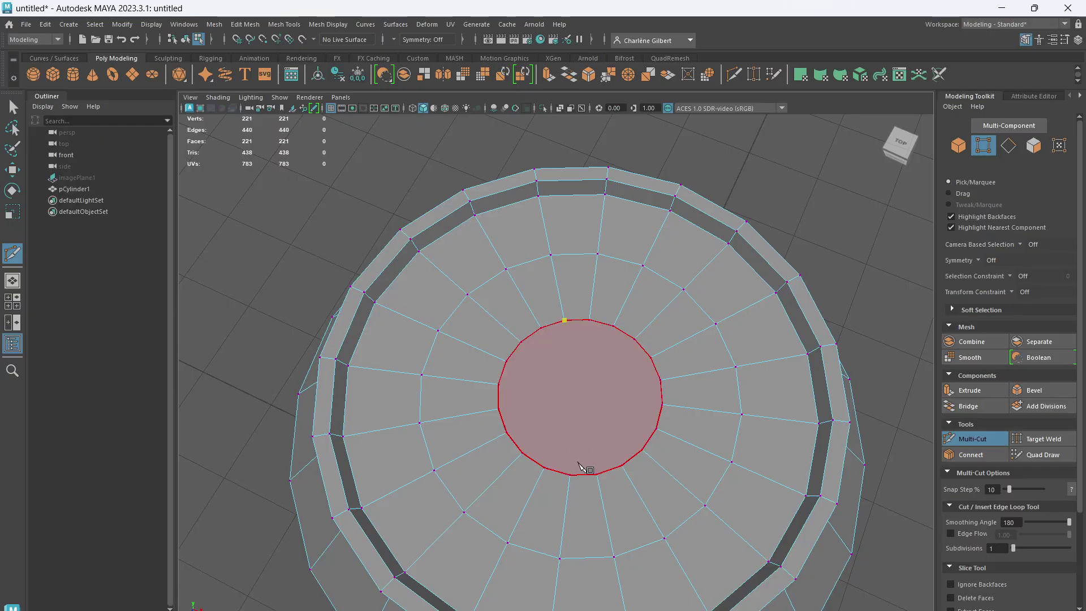
{"action": "left_click", "coordinate": [596, 476]}
{"action": "right_click", "coordinate": [596, 476]}
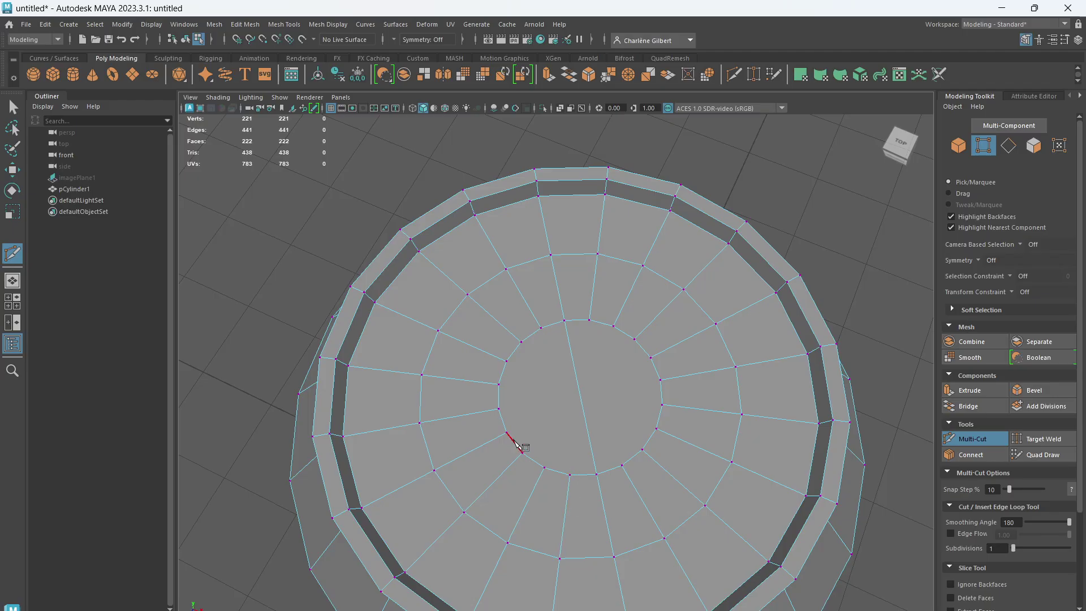
- Slice the lid's central face along two more diameters with Multi-Cut, each running between opposite vertices through the centre
{"action": "left_click", "coordinate": [521, 342]}
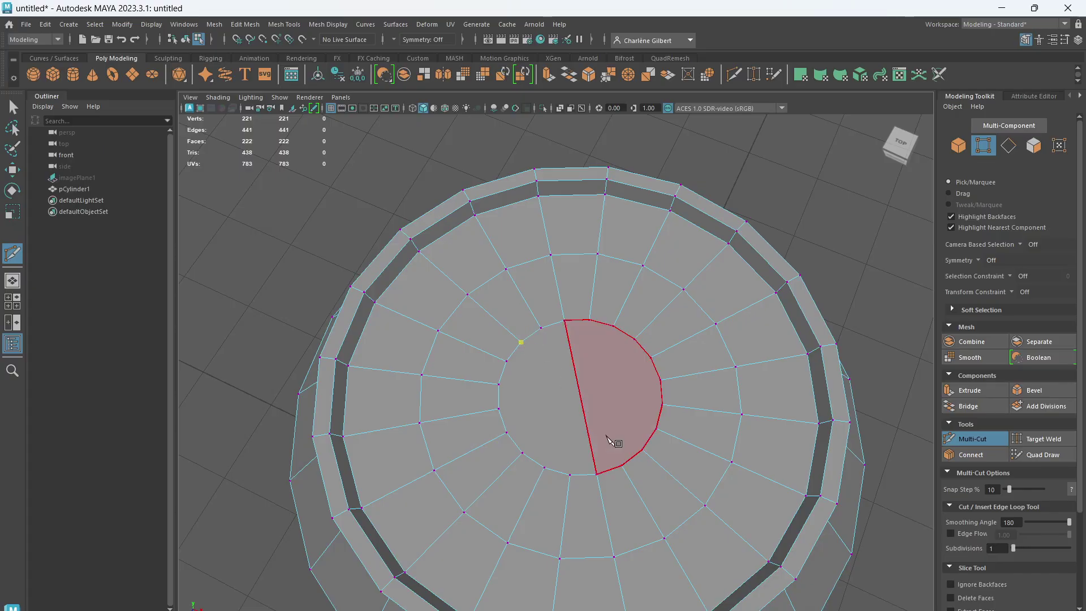
{"action": "left_click", "coordinate": [642, 450]}
{"action": "right_click", "coordinate": [642, 451]}
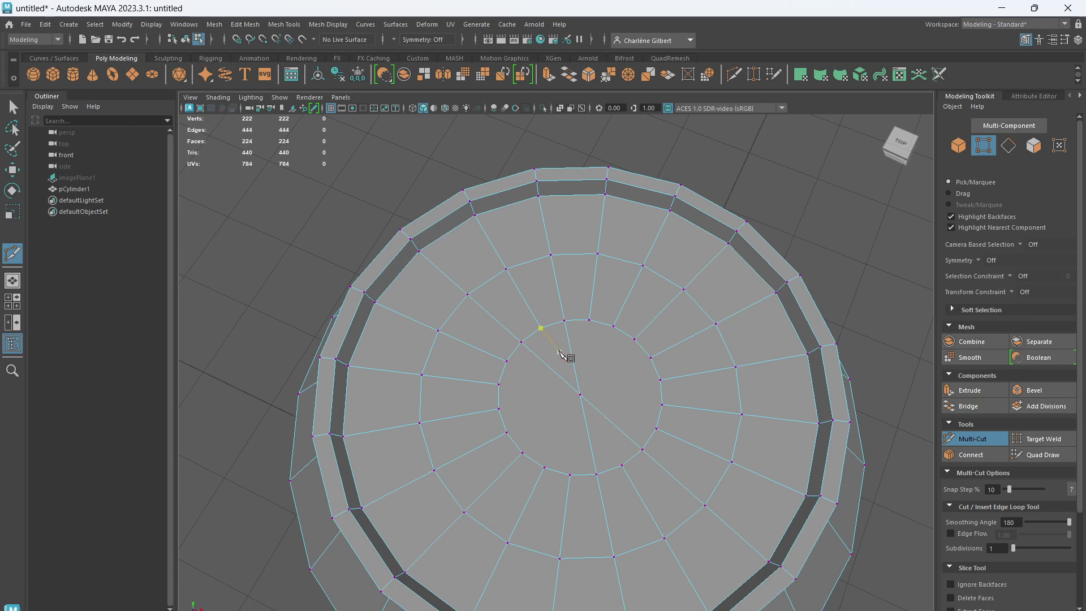
{"action": "left_click", "coordinate": [498, 384]}
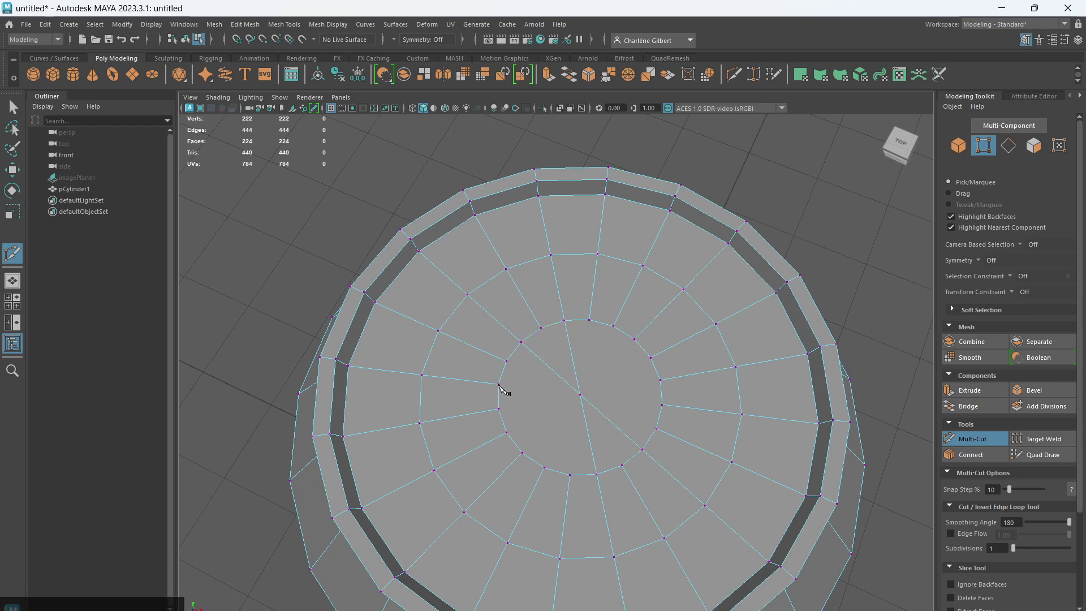
{"action": "left_click", "coordinate": [662, 405]}
{"action": "right_click", "coordinate": [661, 405]}
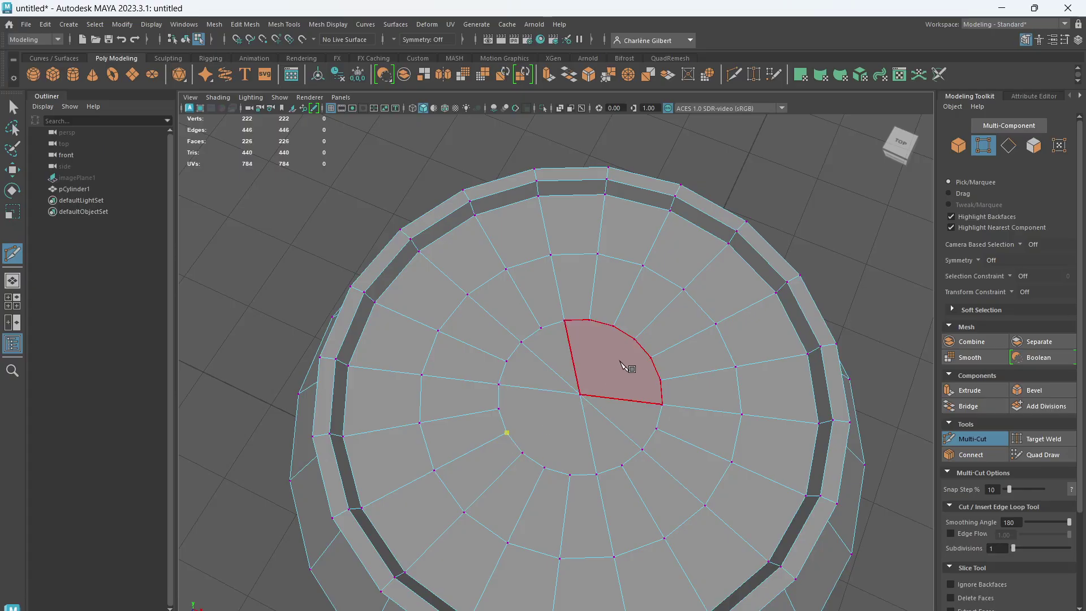
- Try further Multi-Cut lines between opposite vertices of the lid's central face, running through the centre vertex
{"action": "left_click", "coordinate": [634, 339]}
{"action": "right_click", "coordinate": [633, 340]}
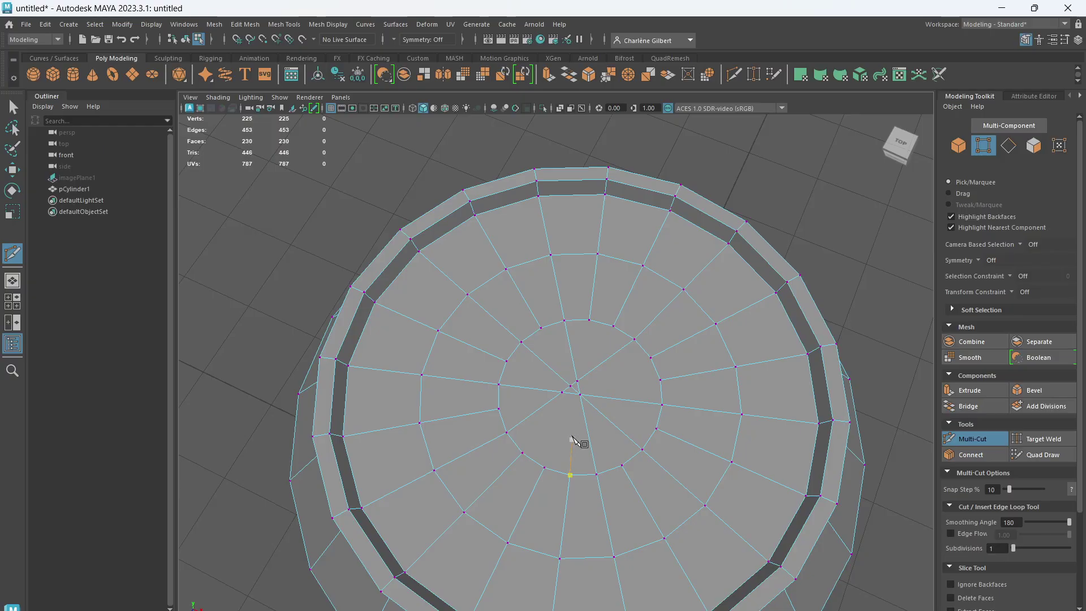
{"action": "left_click", "coordinate": [545, 468]}
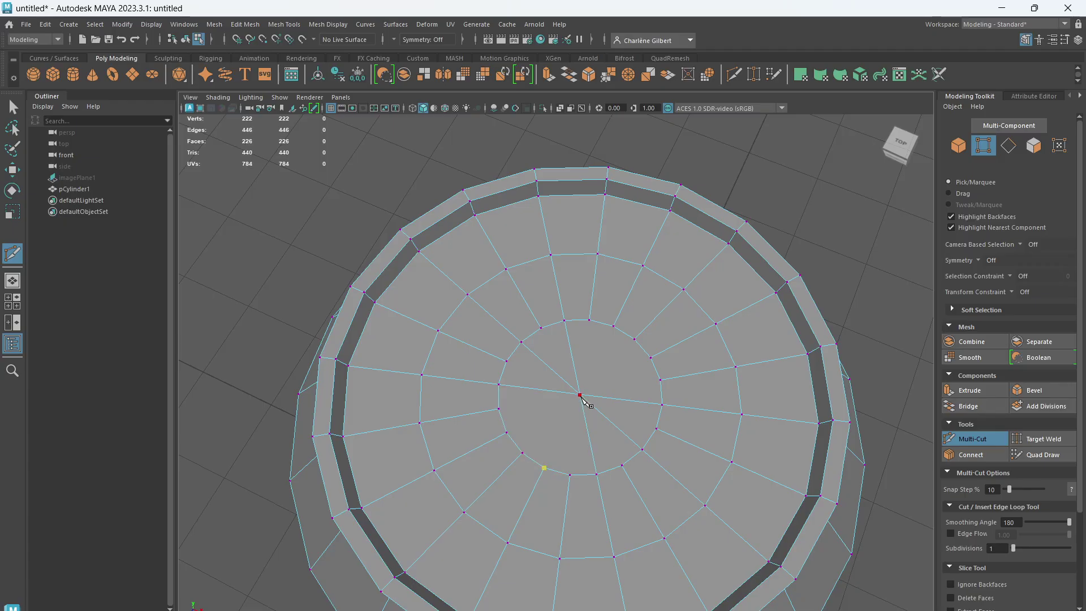
{"action": "left_click", "coordinate": [615, 328]}
{"action": "key", "text": "Return"}
{"action": "left_click", "coordinate": [508, 434]}
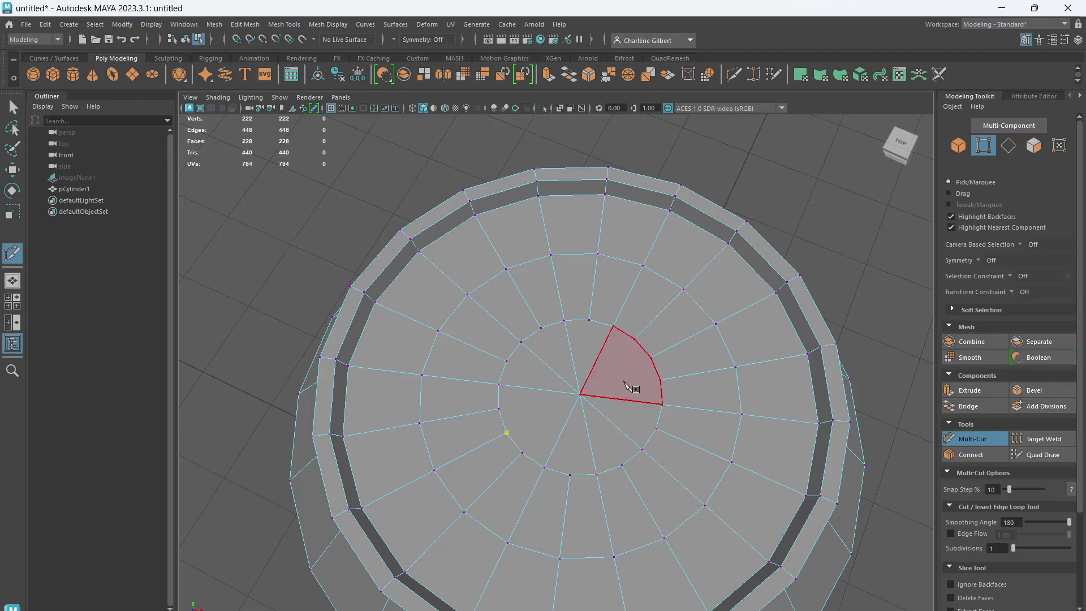
{"action": "left_click", "coordinate": [650, 358]}
{"action": "key", "text": "Return"}
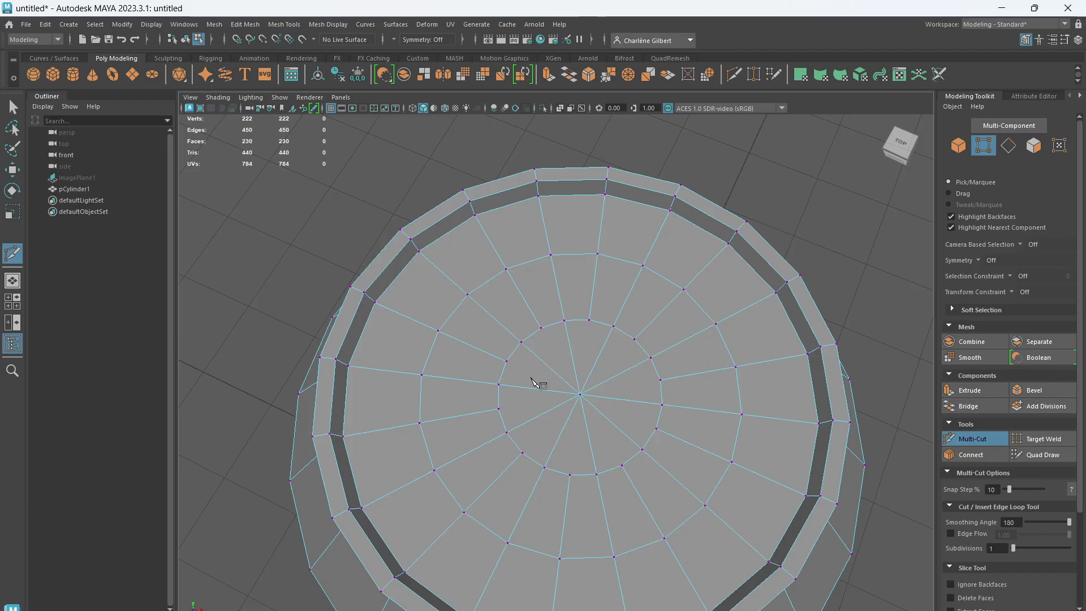
- Leave Multi-Cut and undo all the cuts made across the lid's central face
{"action": "left_click", "coordinate": [983, 439]}
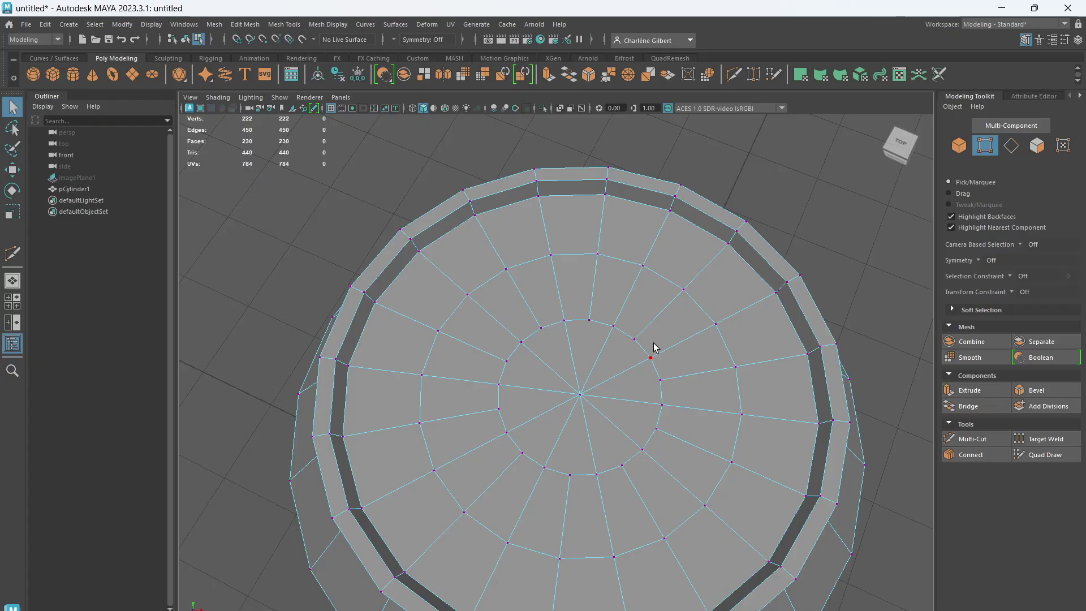
{"action": "key", "text": "ctrl+z"}
{"action": "key", "text": "ctrl+z"}
{"action": "key", "text": "ctrl+z"}
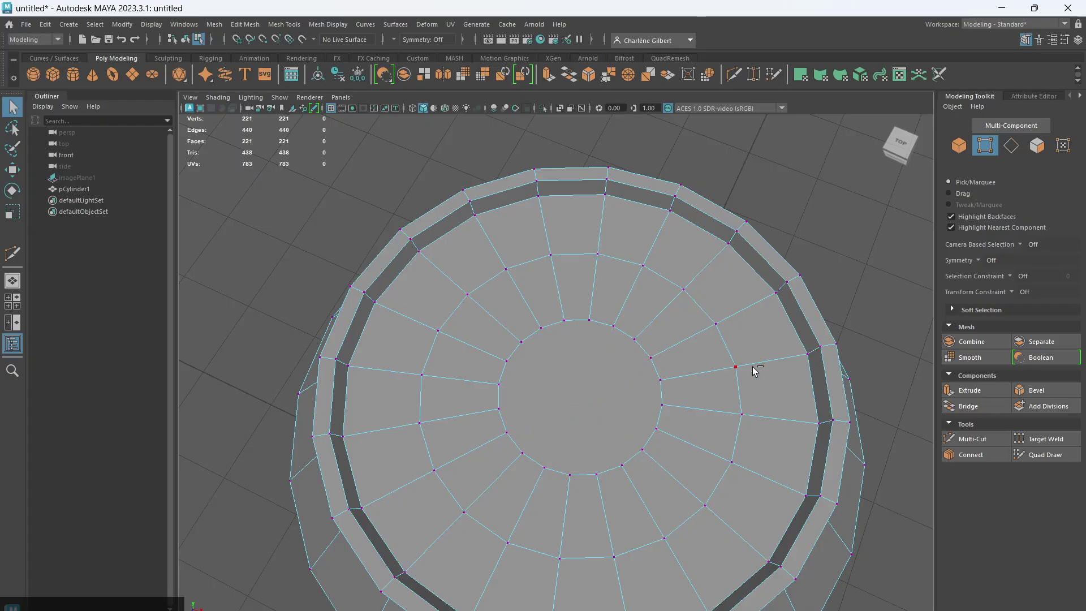
- Poke the lid's central face to divide it into triangles meeting at the centre, and return to object selection
{"action": "left_click", "coordinate": [1036, 146]}
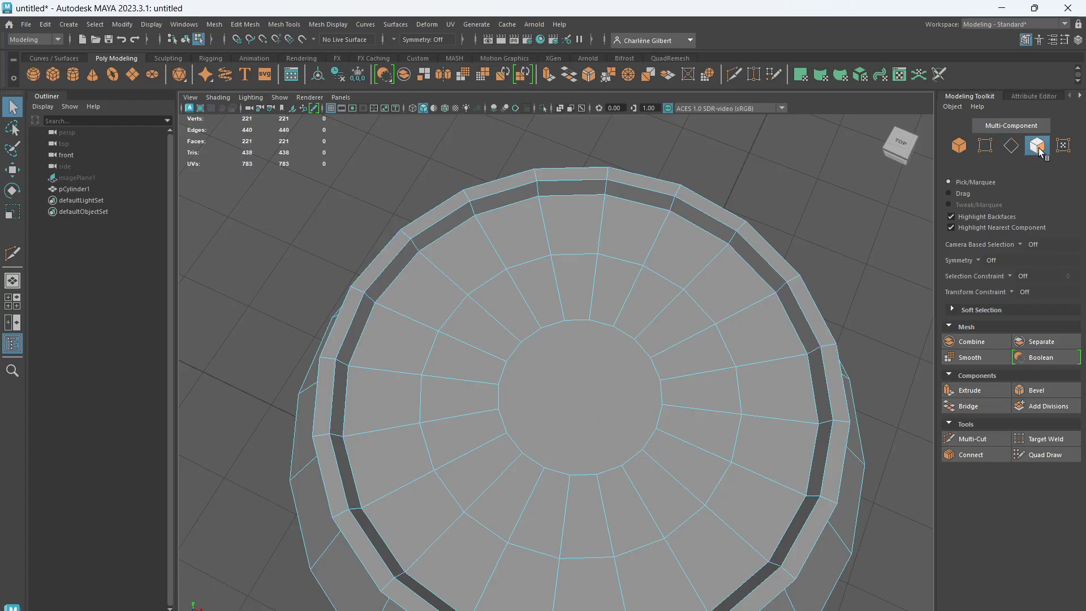
{"action": "left_click", "coordinate": [625, 400]}
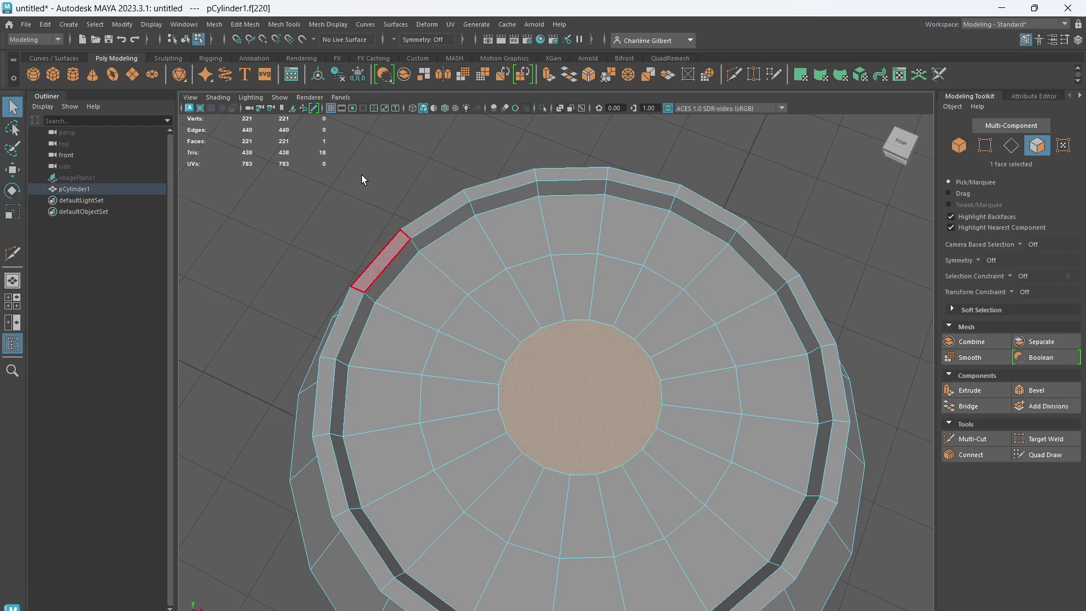
{"action": "left_click", "coordinate": [256, 26]}
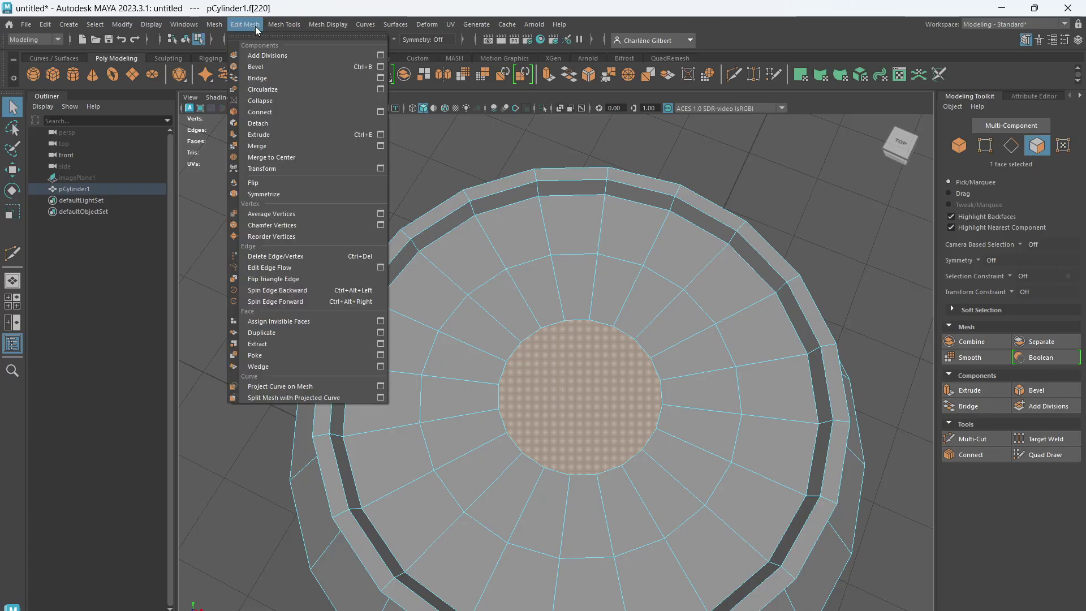
{"action": "left_click", "coordinate": [261, 356]}
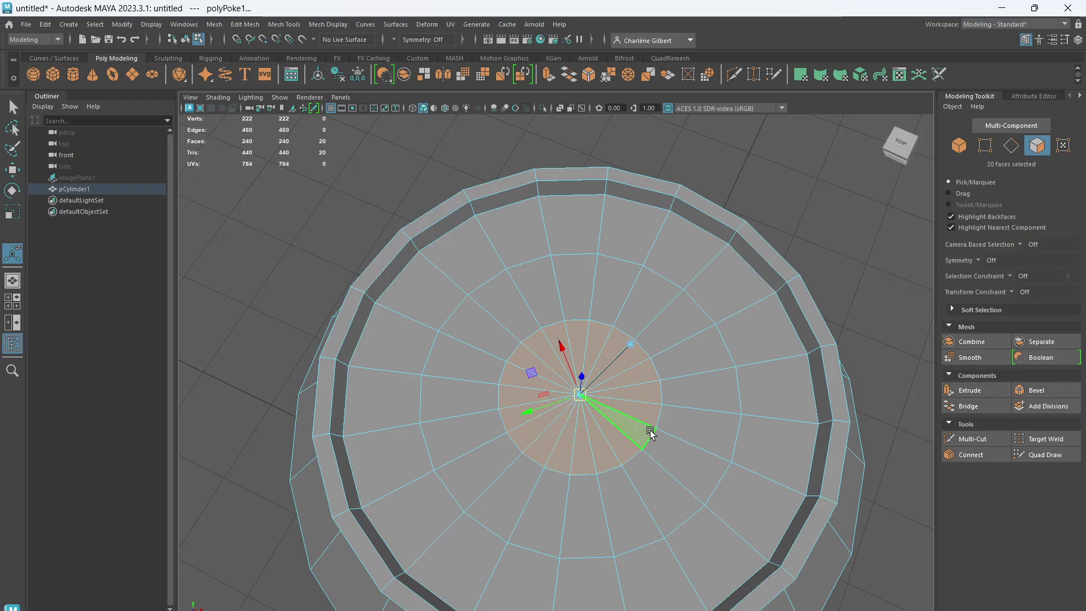
{"action": "left_click", "coordinate": [961, 145]}
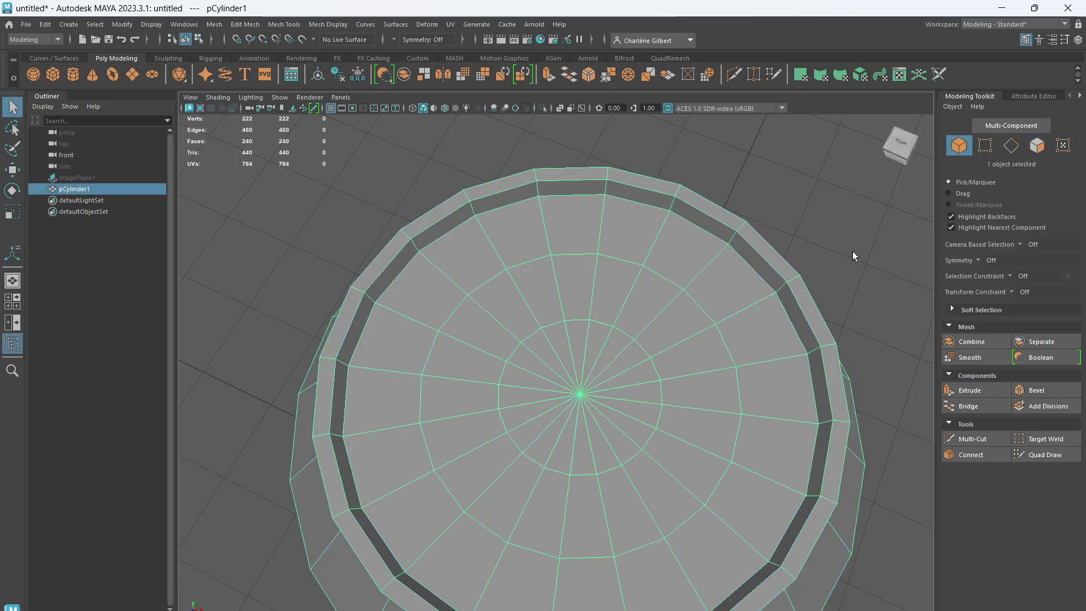
- Undo the poke of the lid's central face
{"action": "key", "text": "ctrl+z"}
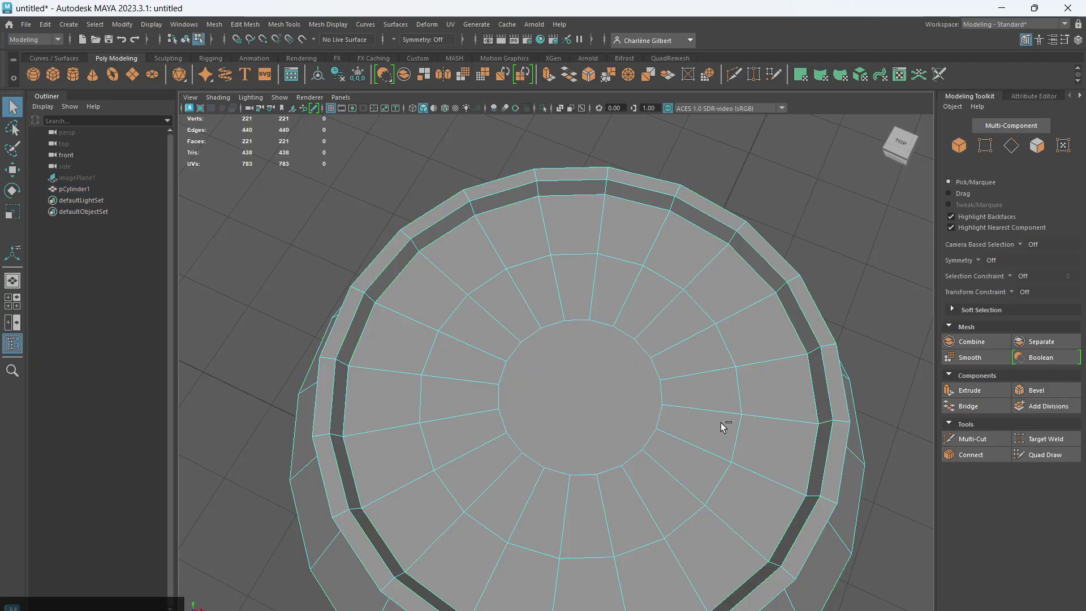
{"action": "key", "text": "ctrl+z"}
{"action": "key", "text": "ctrl+z"}
{"action": "key", "text": "ctrl+z"}
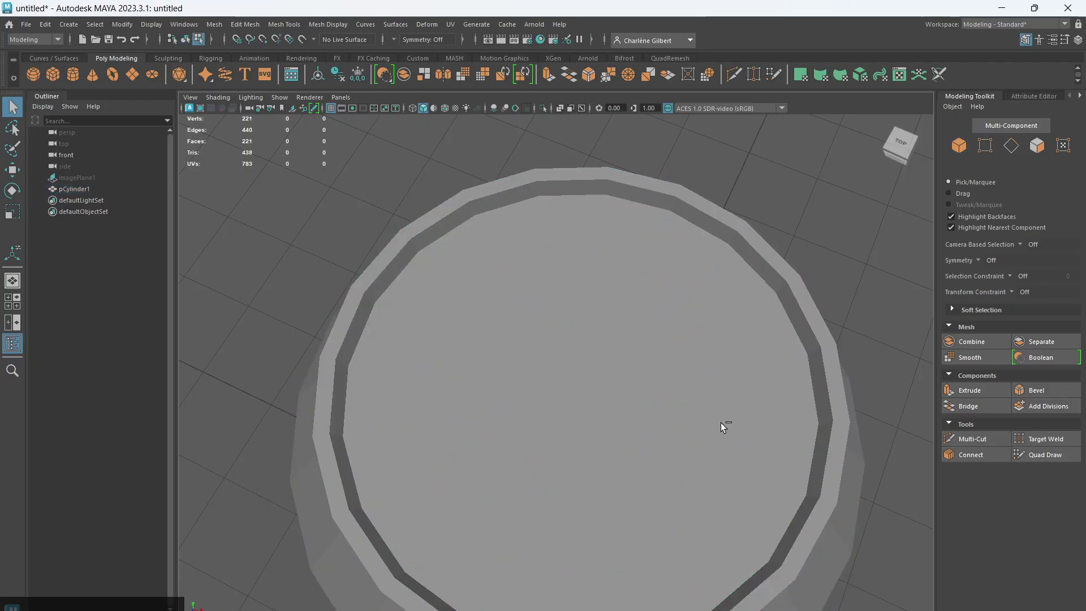
- Split the lid's central face with one Multi-Cut between two opposite vertices, and return to object selection
{"action": "left_click", "coordinate": [959, 144]}
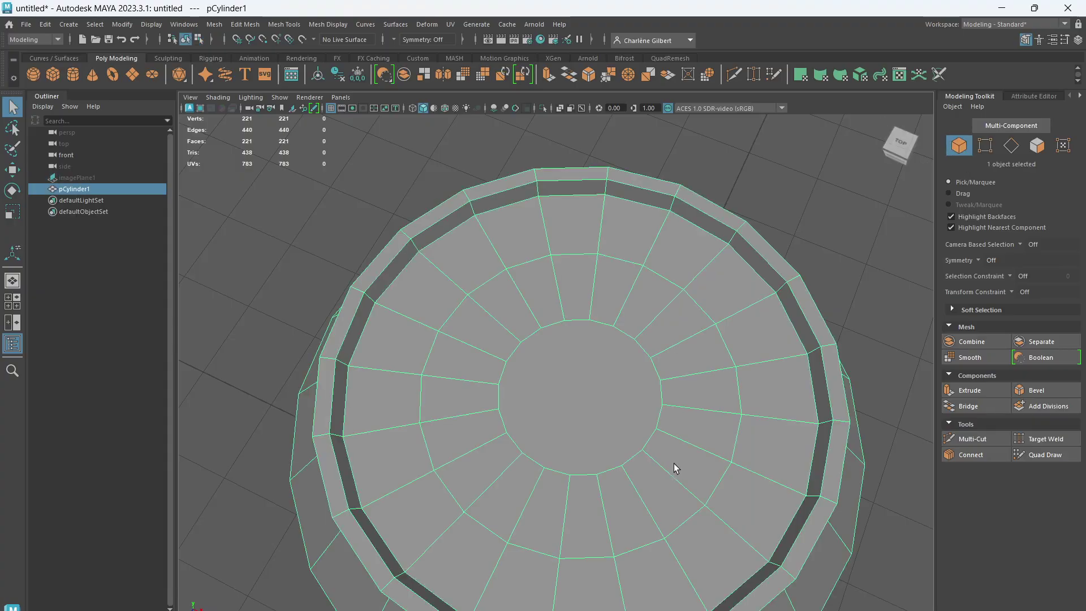
{"action": "left_click", "coordinate": [981, 441]}
{"action": "left_click", "coordinate": [541, 328]}
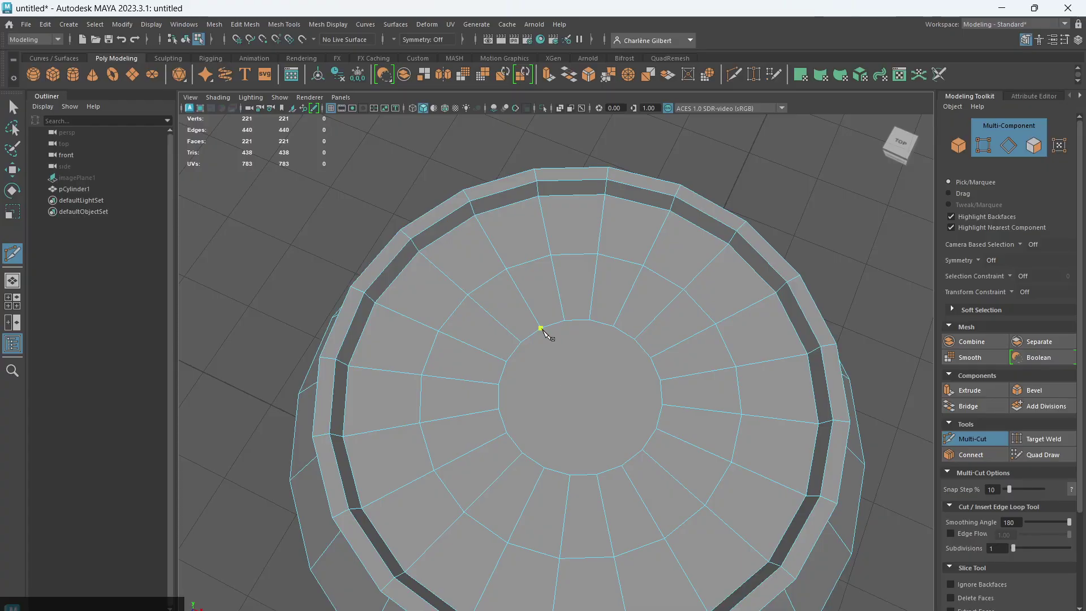
{"action": "left_click", "coordinate": [622, 465]}
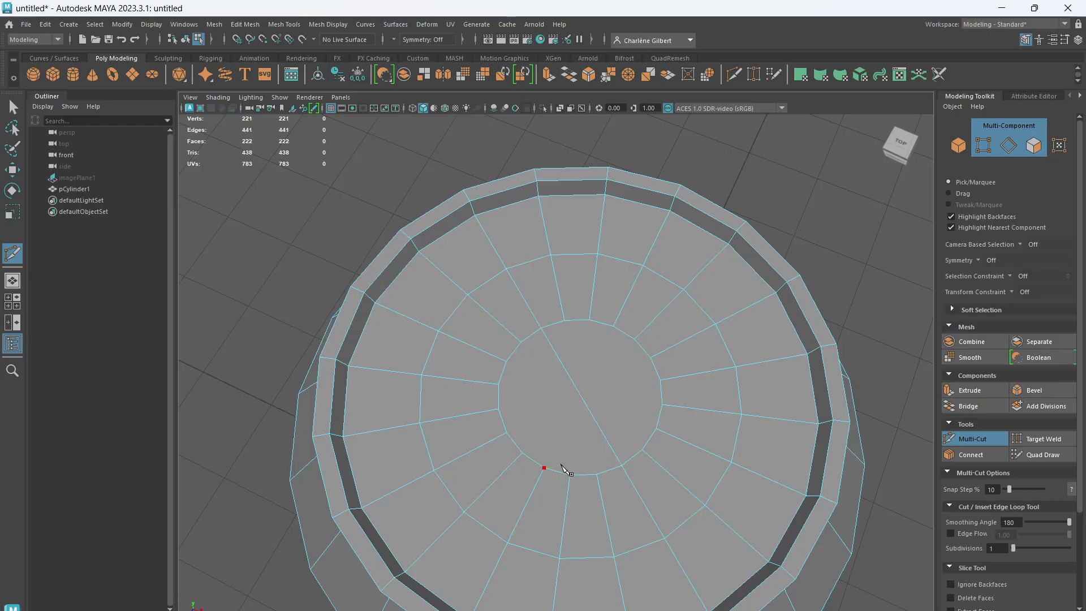
{"action": "left_click_drag", "start_coordinate": [803, 562], "coordinate": [790, 508], "text": "alt"}
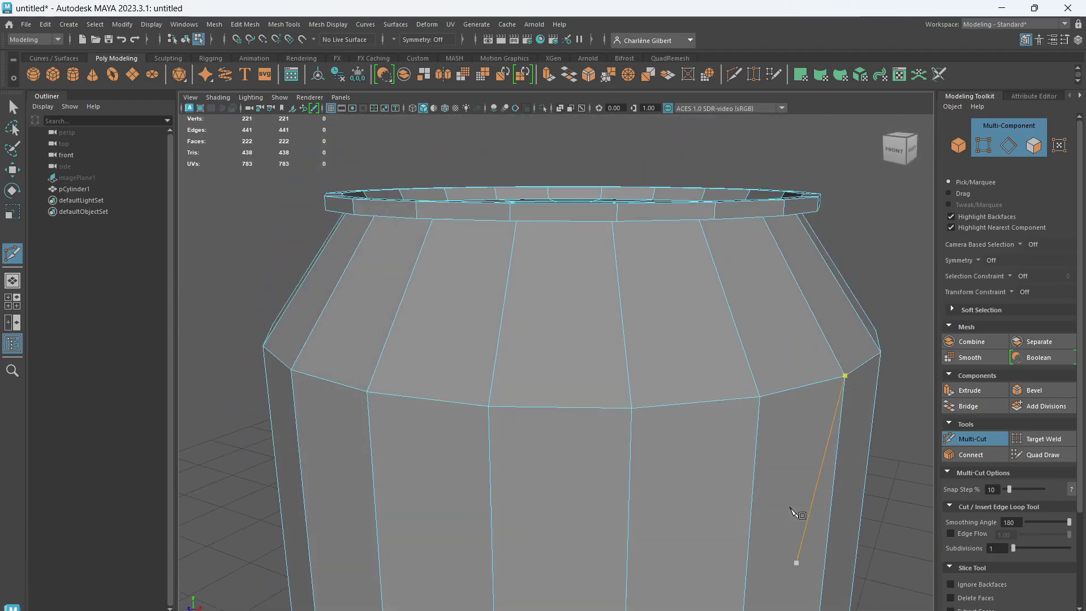
{"action": "scroll", "coordinate": [785, 492], "scroll_direction": "down", "scroll_amount": 6}
{"action": "scroll", "coordinate": [780, 466], "scroll_direction": "up", "scroll_amount": 3}
{"action": "left_click", "coordinate": [955, 142]}
- Unhide the reference image plane and compare the can's top with it in the front view
{"action": "left_click_drag", "start_coordinate": [866, 437], "coordinate": [804, 388], "text": "alt"}
{"action": "scroll", "coordinate": [842, 357], "scroll_direction": "down", "scroll_amount": 5}
{"action": "scroll", "coordinate": [752, 412], "scroll_direction": "up", "scroll_amount": 4}
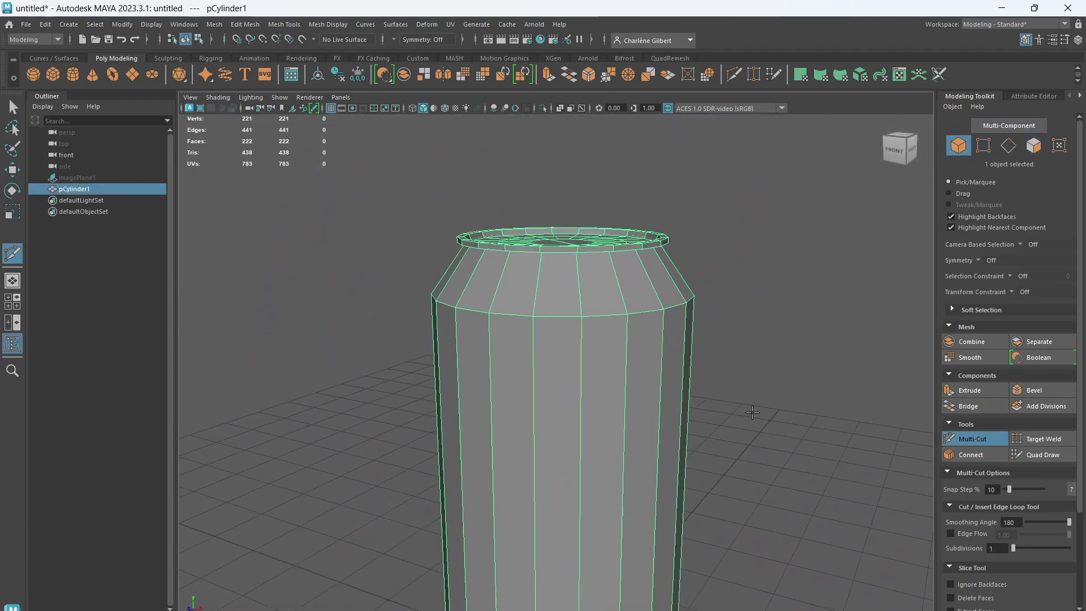
{"action": "left_click", "coordinate": [86, 177]}
{"action": "key", "text": "shift+h"}
{"action": "key", "text": "space"}
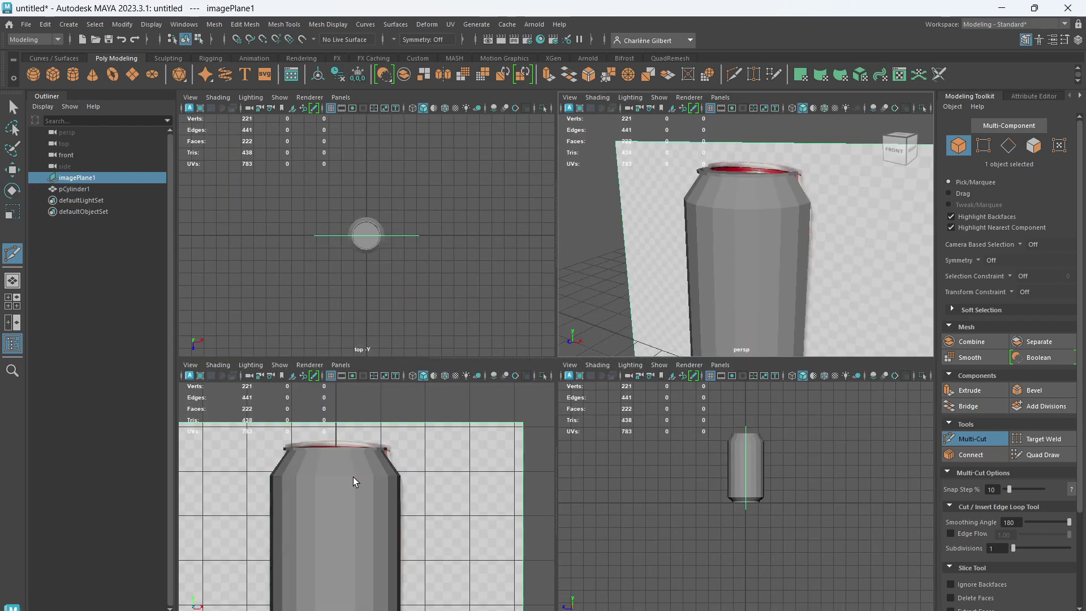
{"action": "key", "text": "space"}
{"action": "scroll", "coordinate": [645, 408], "scroll_direction": "up", "scroll_amount": 3}
{"action": "scroll", "coordinate": [623, 387], "scroll_direction": "up", "scroll_amount": 2}
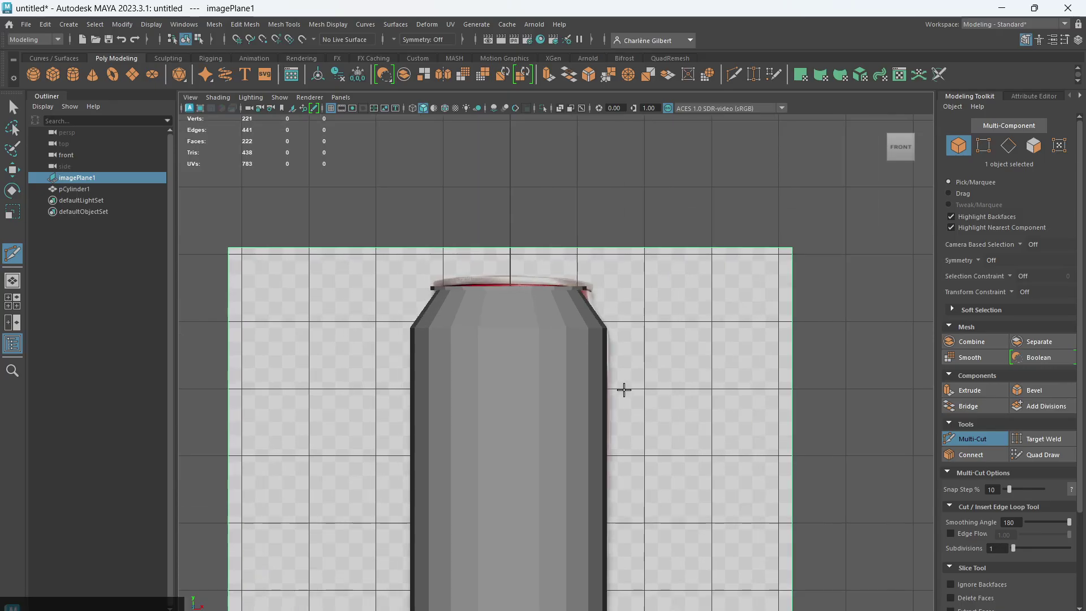
{"action": "scroll", "coordinate": [625, 387], "scroll_direction": "down", "scroll_amount": 3}
{"action": "scroll", "coordinate": [608, 385], "scroll_direction": "up", "scroll_amount": 2}
{"action": "scroll", "coordinate": [500, 308], "scroll_direction": "up", "scroll_amount": 2}
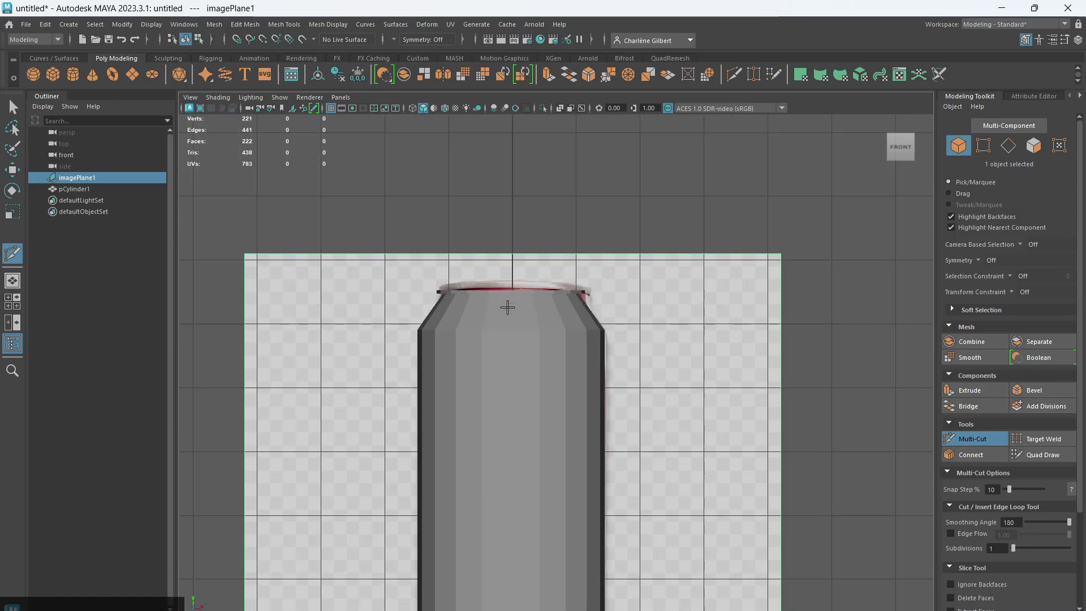
- Select the two edge loops on top of the can's rim and raise them slightly, to about Y 5.57
{"action": "left_click", "coordinate": [1009, 125]}
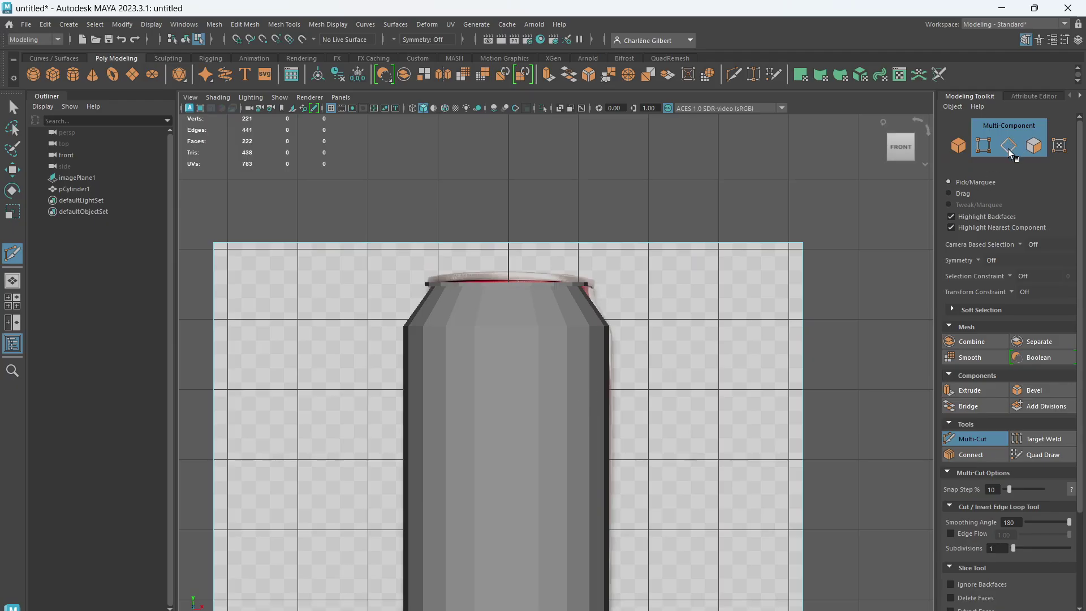
{"action": "key", "text": "q"}
{"action": "left_click", "coordinate": [493, 288]}
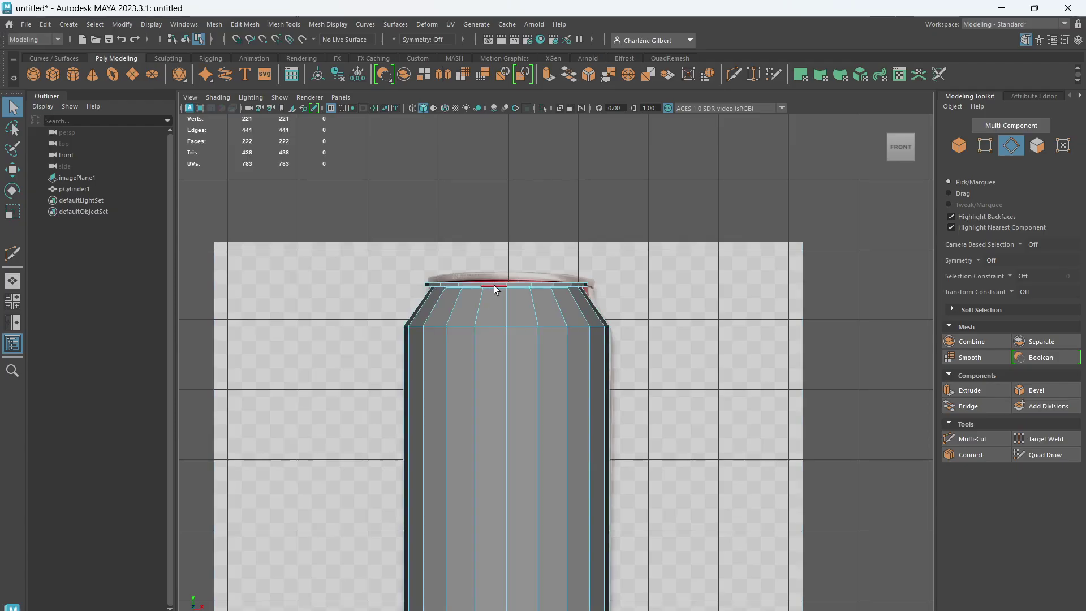
{"action": "double_click", "coordinate": [503, 283]}
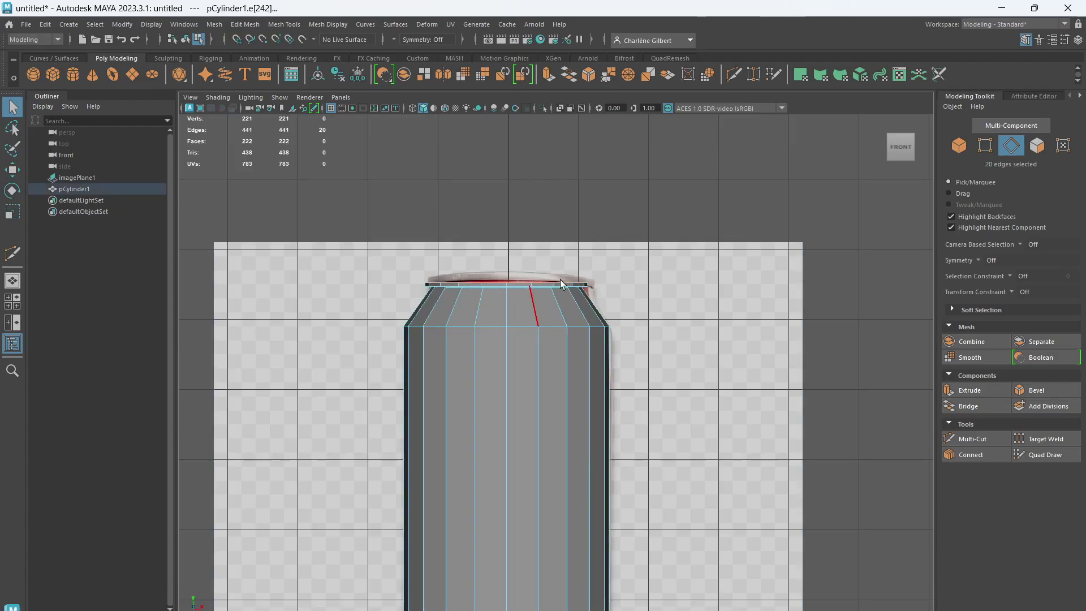
{"action": "key", "text": "space"}
{"action": "key", "text": "space"}
{"action": "left_click_drag", "start_coordinate": [718, 344], "coordinate": [691, 395], "text": "alt"}
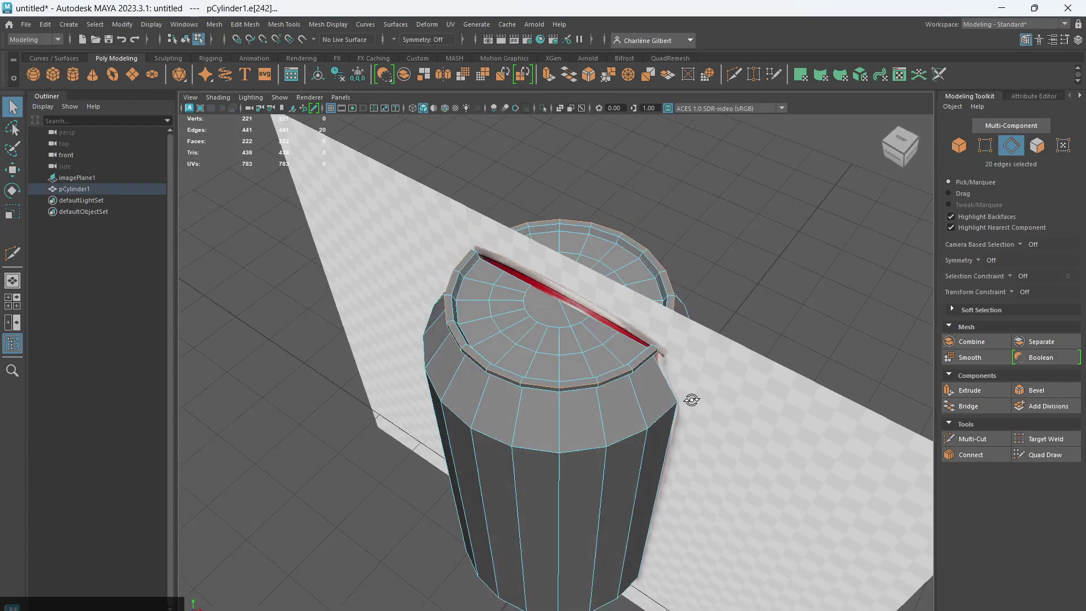
{"action": "double_click", "coordinate": [534, 376], "text": "shift"}
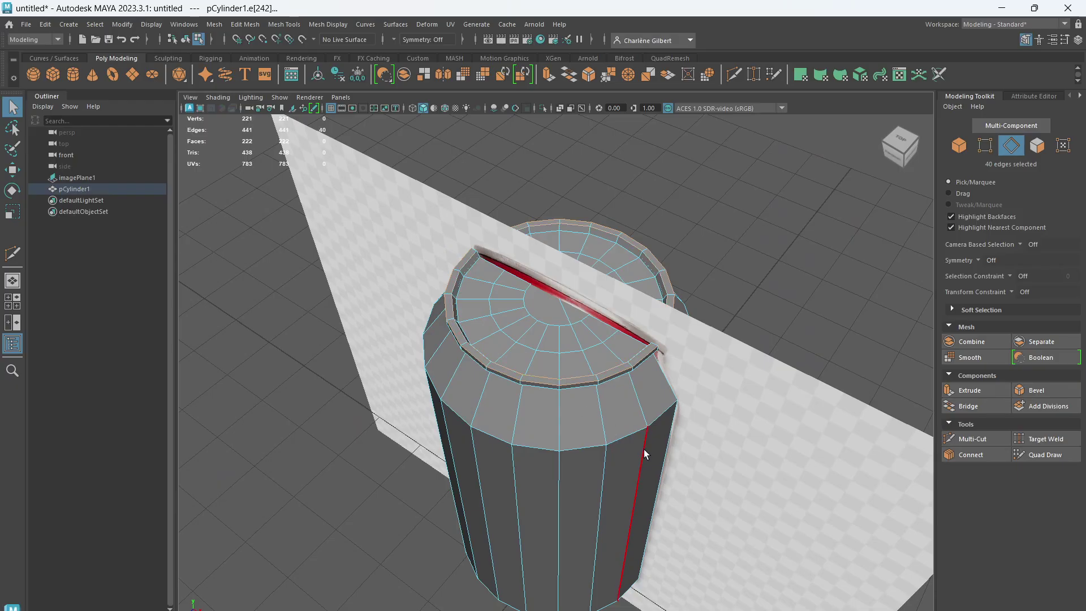
{"action": "left_click_drag", "start_coordinate": [646, 450], "coordinate": [699, 406], "text": "alt"}
{"action": "key", "text": "w"}
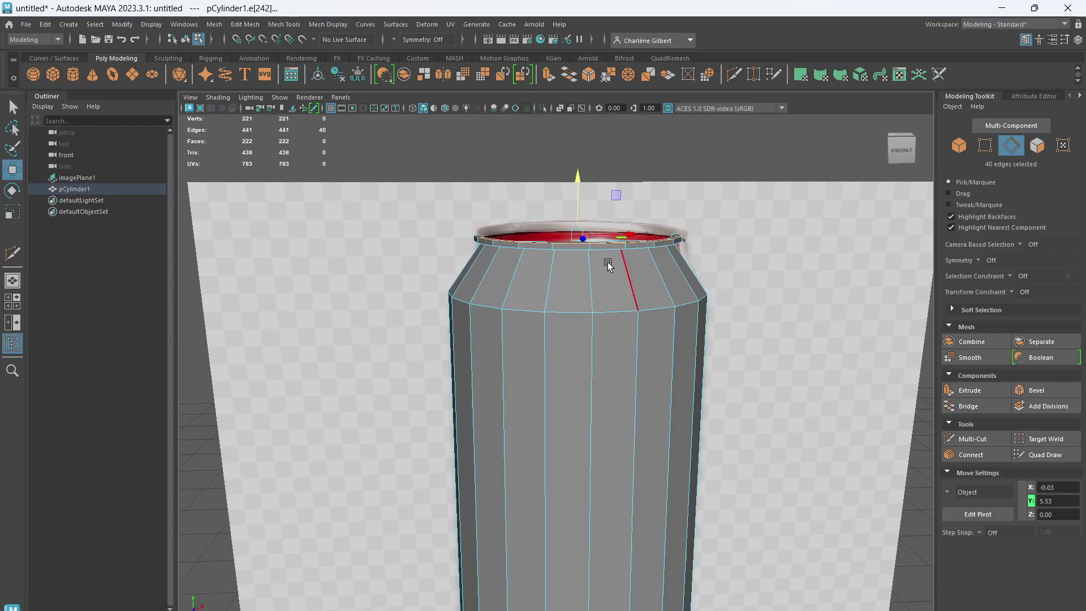
{"action": "left_click_drag", "start_coordinate": [575, 180], "coordinate": [578, 176]}
- Turn on the smooth mesh preview for the whole can and compare its outline with the reference in the front view
{"action": "scroll", "coordinate": [795, 410], "scroll_direction": "down", "scroll_amount": 3}
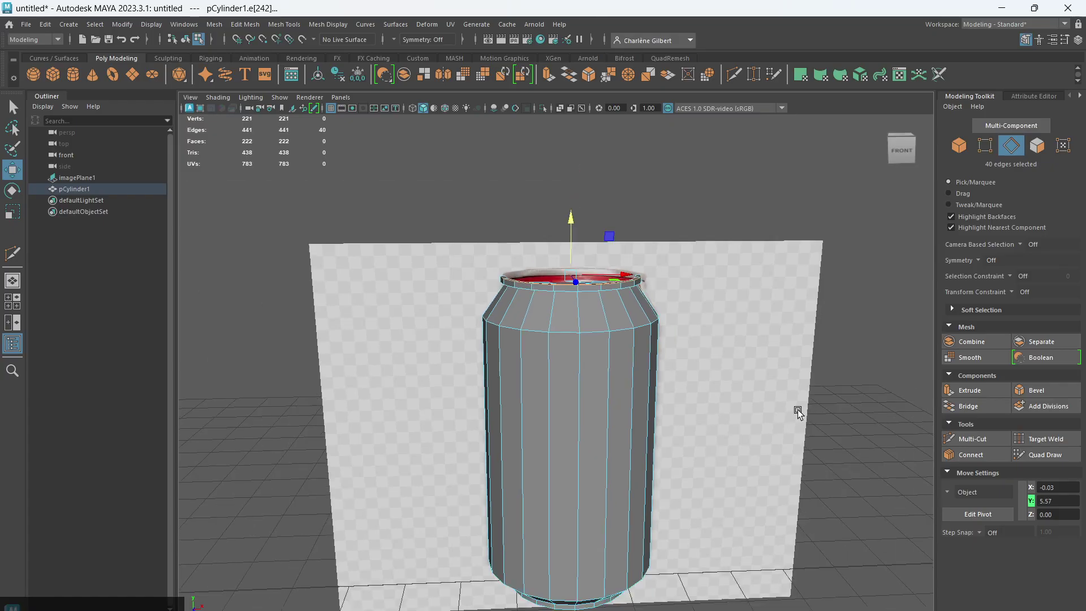
{"action": "scroll", "coordinate": [795, 409], "scroll_direction": "up", "scroll_amount": 1}
{"action": "left_click_drag", "start_coordinate": [787, 429], "coordinate": [779, 390], "text": "alt"}
{"action": "left_click", "coordinate": [960, 145]}
{"action": "key", "text": "space"}
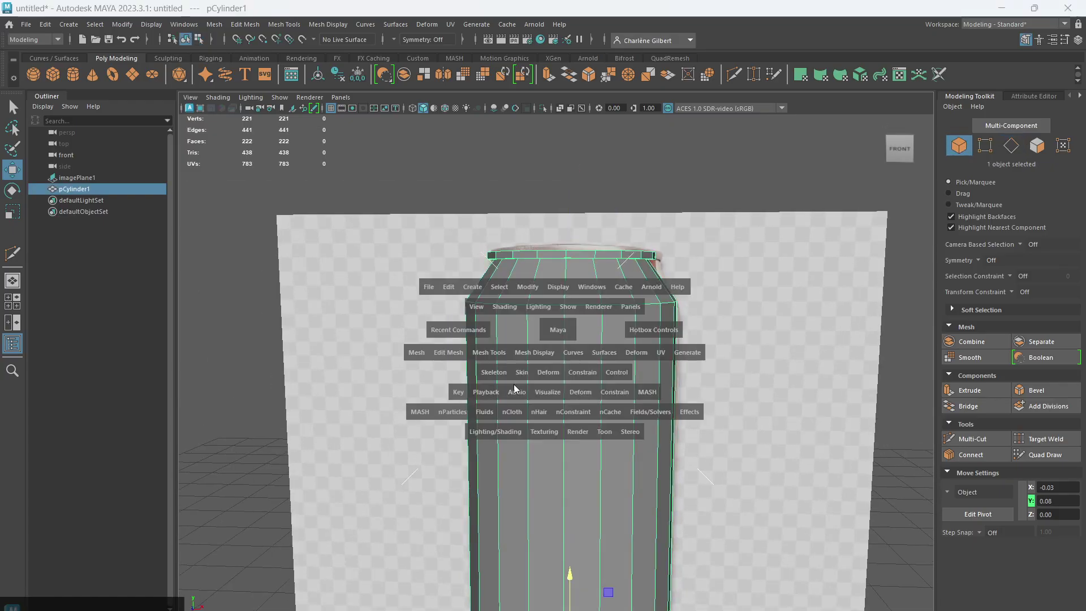
{"action": "key", "text": "space"}
{"action": "scroll", "coordinate": [552, 455], "scroll_direction": "up", "scroll_amount": 1}
{"action": "key", "text": "3"}
{"action": "scroll", "coordinate": [591, 432], "scroll_direction": "up", "scroll_amount": 1}
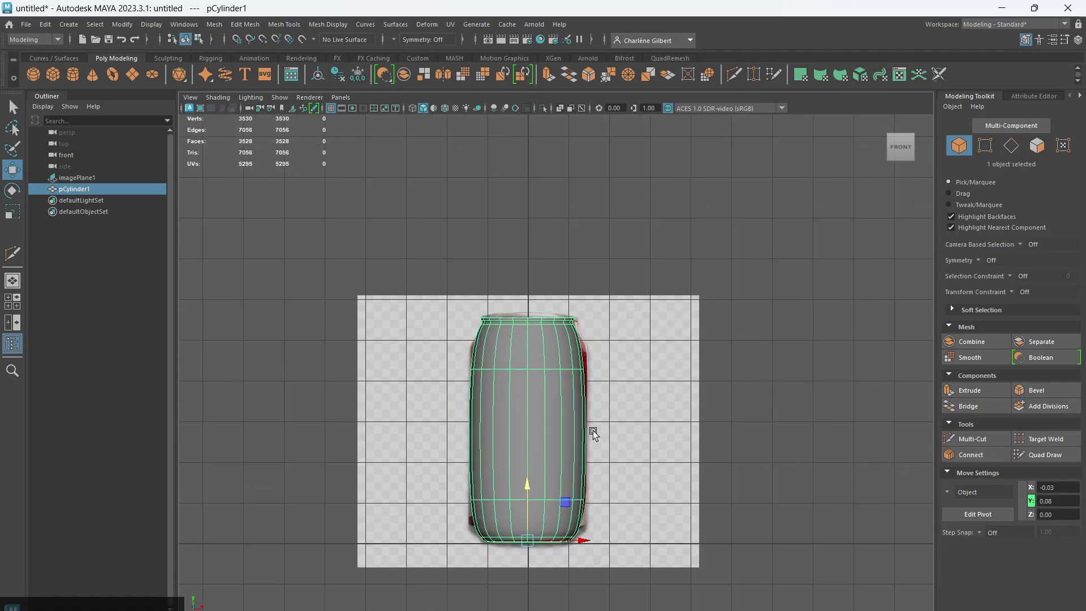
{"action": "scroll", "coordinate": [592, 424], "scroll_direction": "down", "scroll_amount": 1}
{"action": "scroll", "coordinate": [627, 375], "scroll_direction": "up", "scroll_amount": 1}
{"action": "scroll", "coordinate": [564, 384], "scroll_direction": "up", "scroll_amount": 1}
{"action": "scroll", "coordinate": [568, 388], "scroll_direction": "up", "scroll_amount": 1}
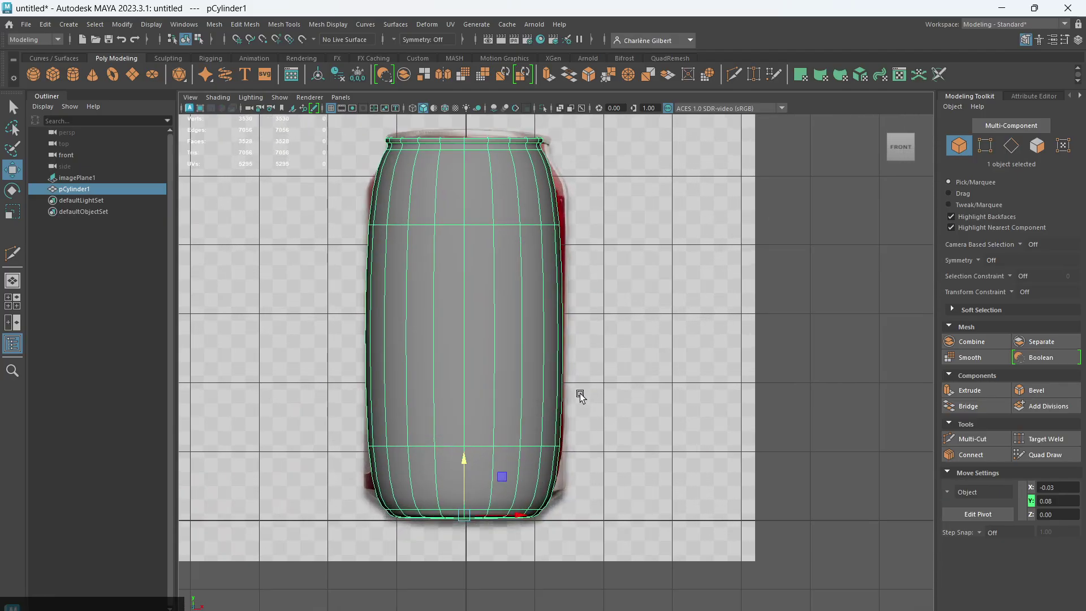
- Insert an edge loop around the can just below the shoulder and check its effect in the smooth preview
{"action": "scroll", "coordinate": [700, 458], "scroll_direction": "up", "scroll_amount": 2}
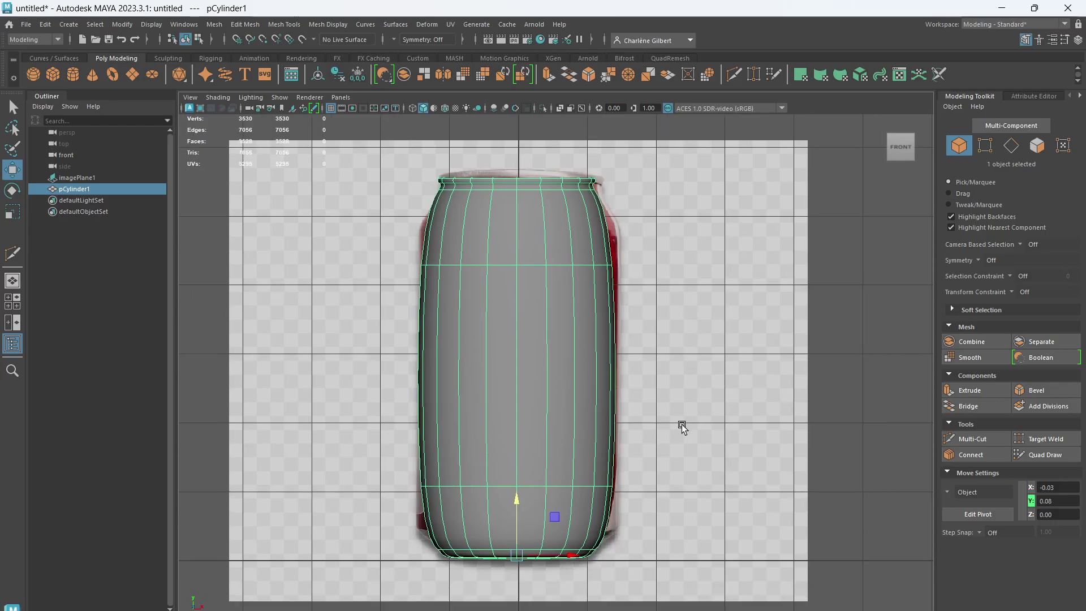
{"action": "left_click", "coordinate": [968, 439]}
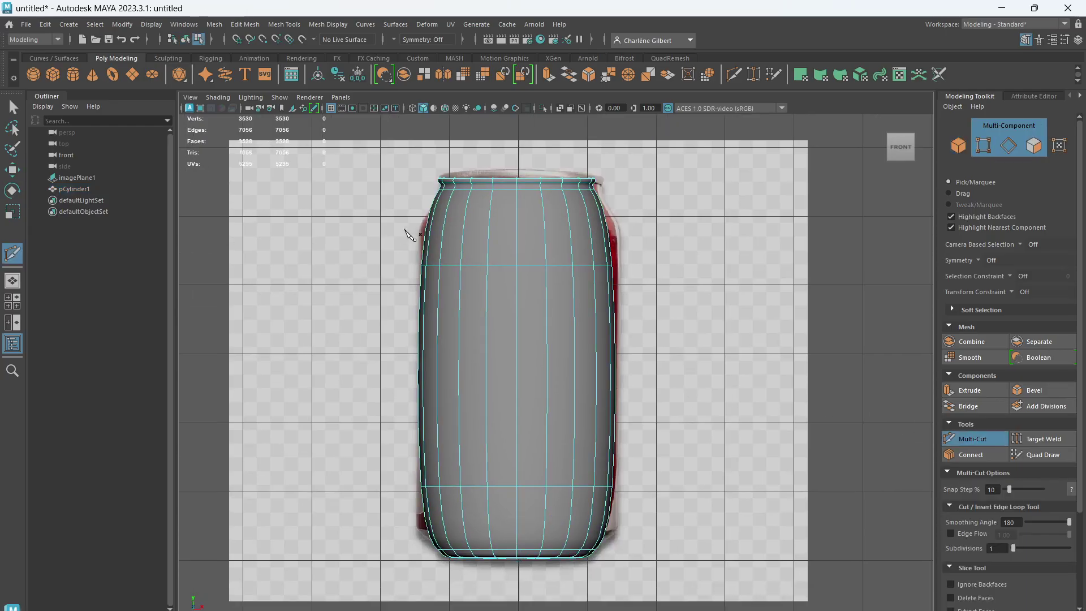
{"action": "key", "text": "q"}
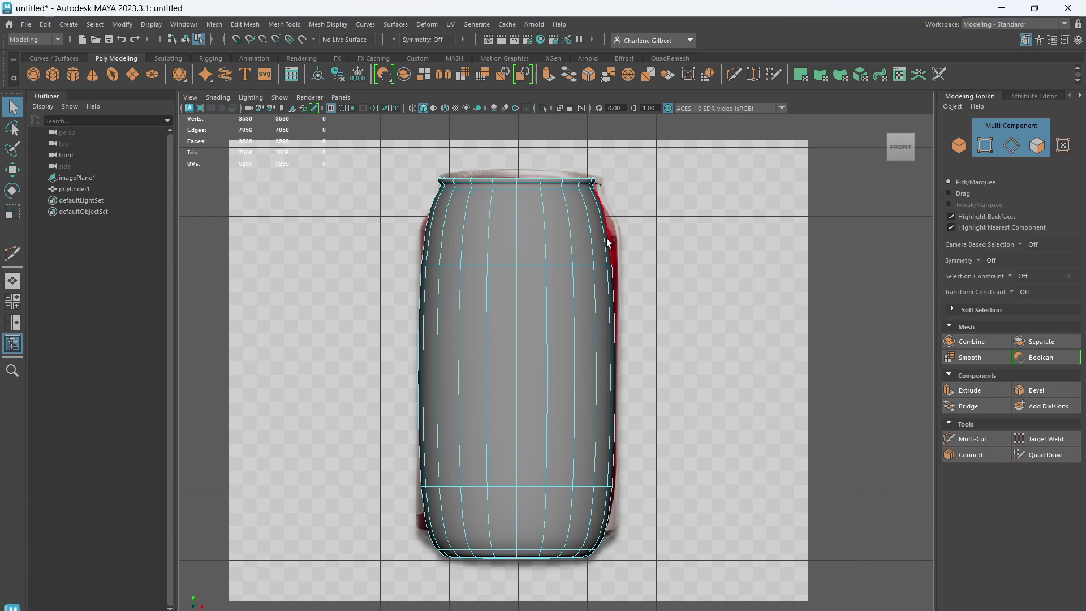
{"action": "key", "text": "1"}
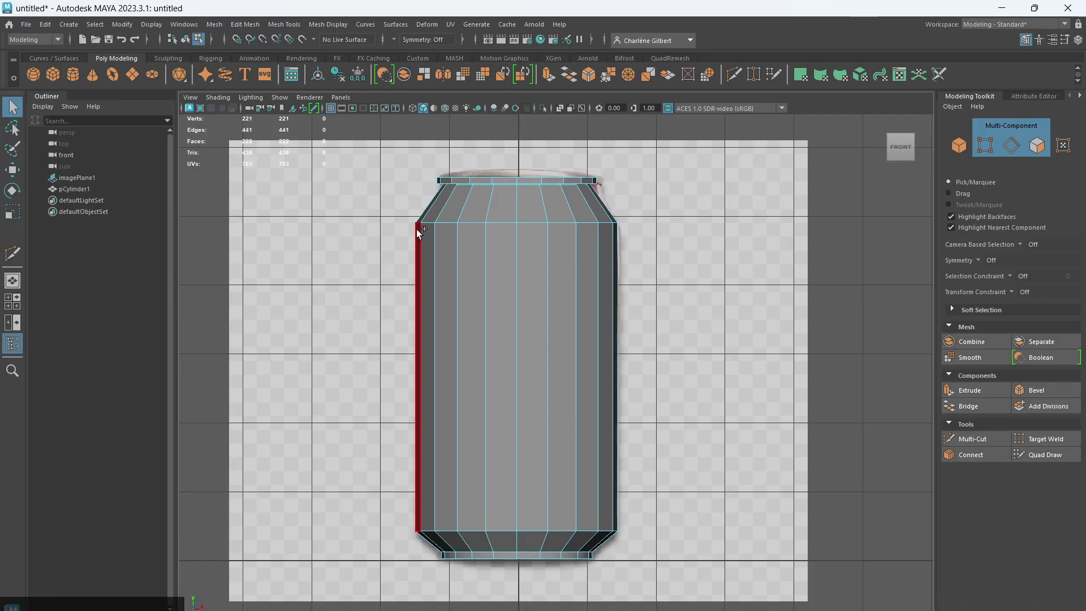
{"action": "left_click", "coordinate": [972, 438]}
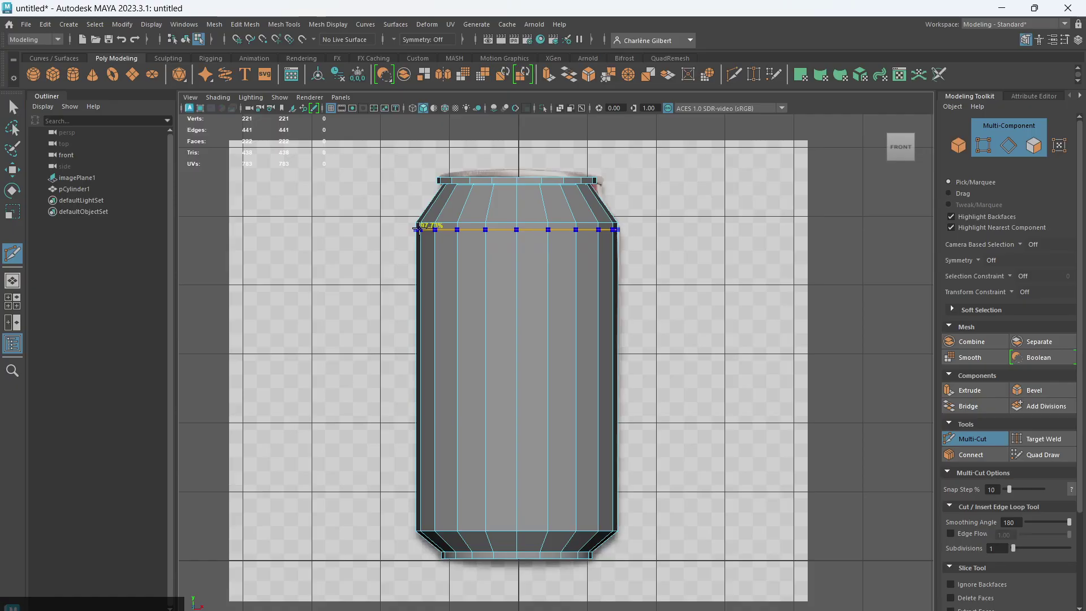
{"action": "left_click", "coordinate": [417, 229], "text": "ctrl"}
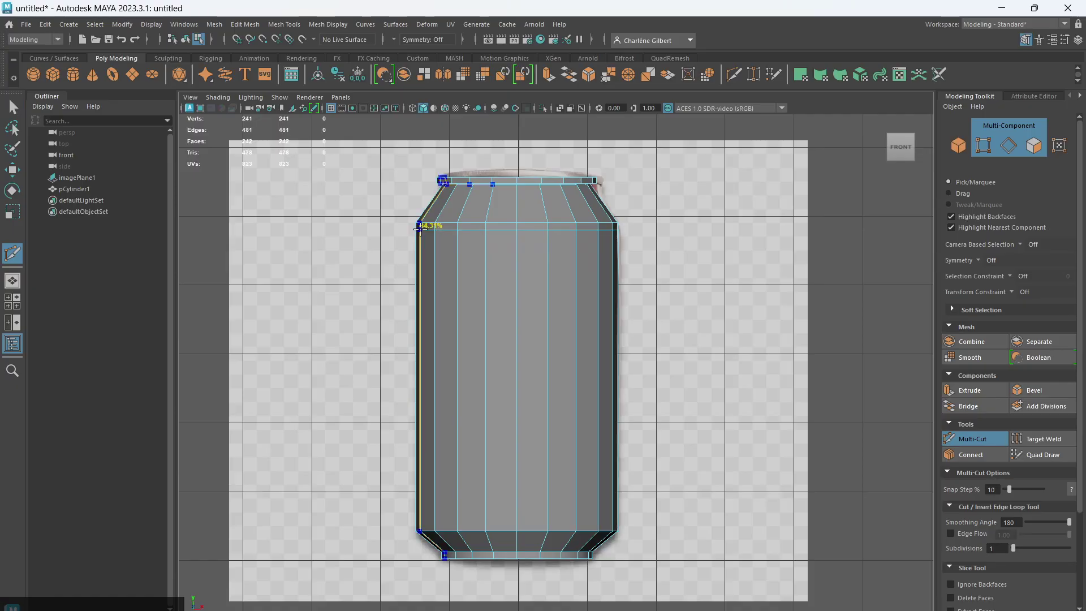
{"action": "key", "text": "3"}
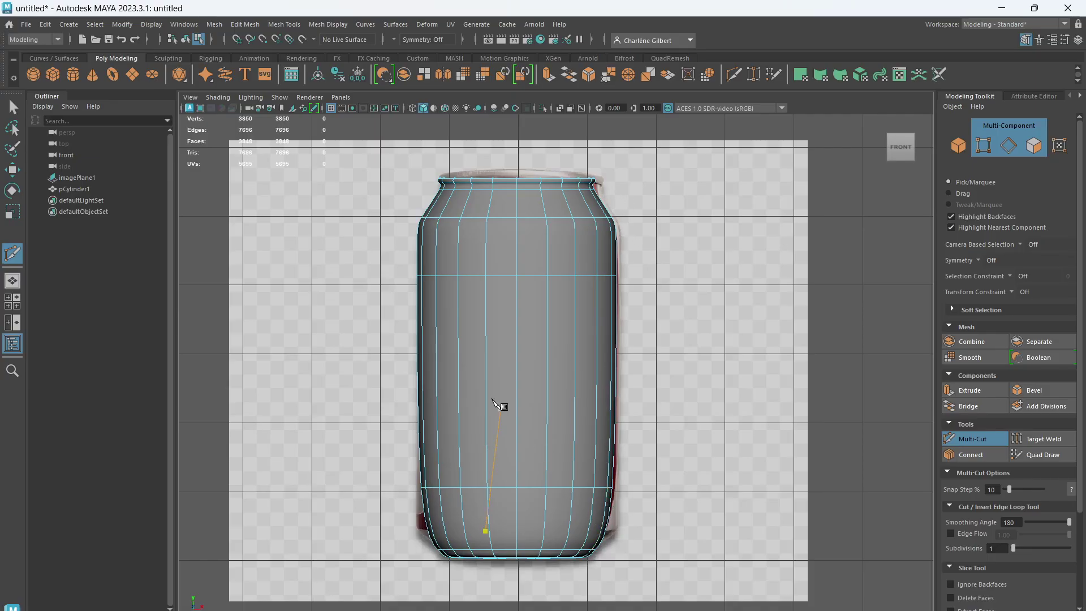
- Insert an edge loop around the can just above the lower bend and show the can smoothed
{"action": "key", "text": "2"}
{"action": "left_click", "coordinate": [580, 421]}
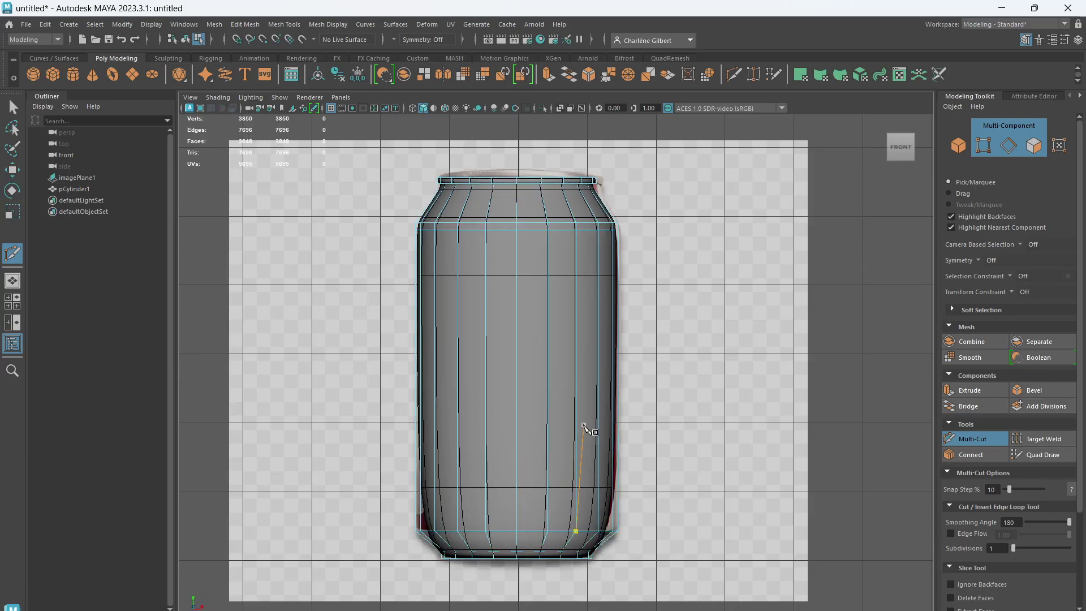
{"action": "key", "text": "Escape"}
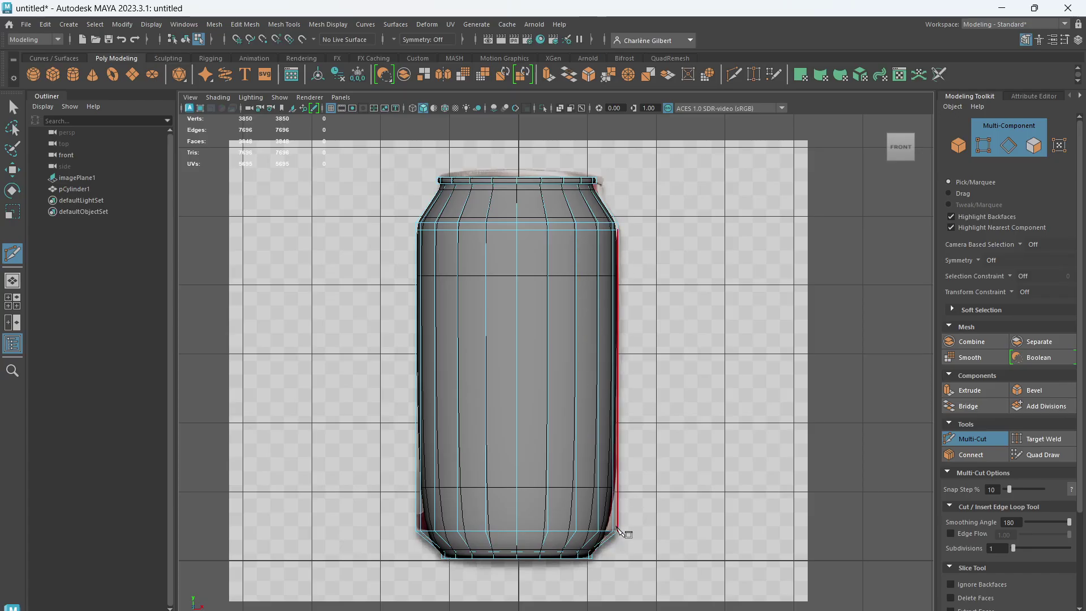
{"action": "left_click", "coordinate": [615, 530]}
{"action": "left_click", "coordinate": [601, 523], "text": "ctrl"}
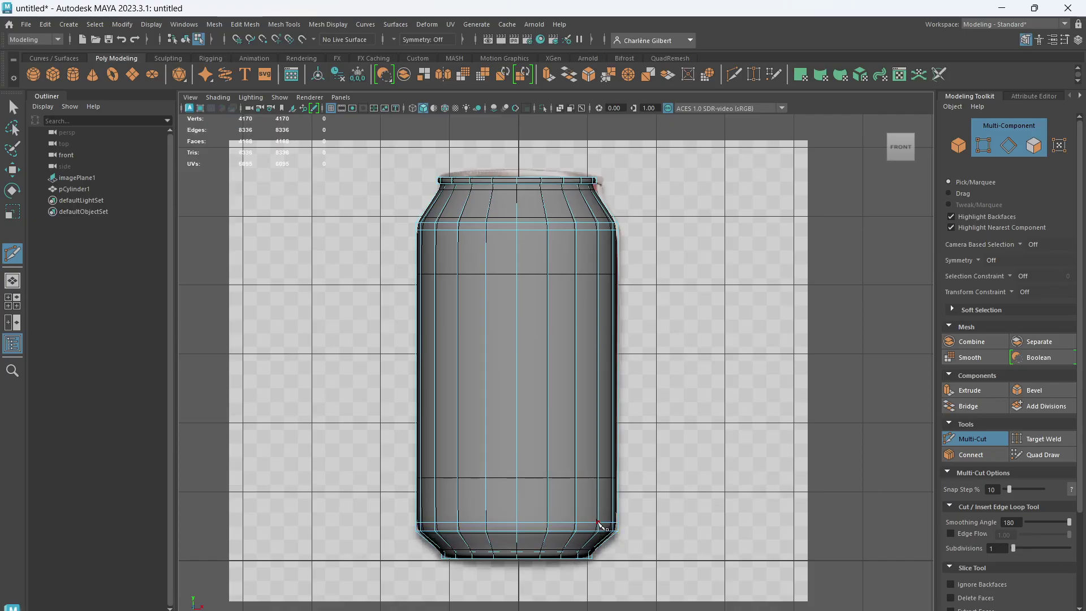
{"action": "key", "text": "3"}
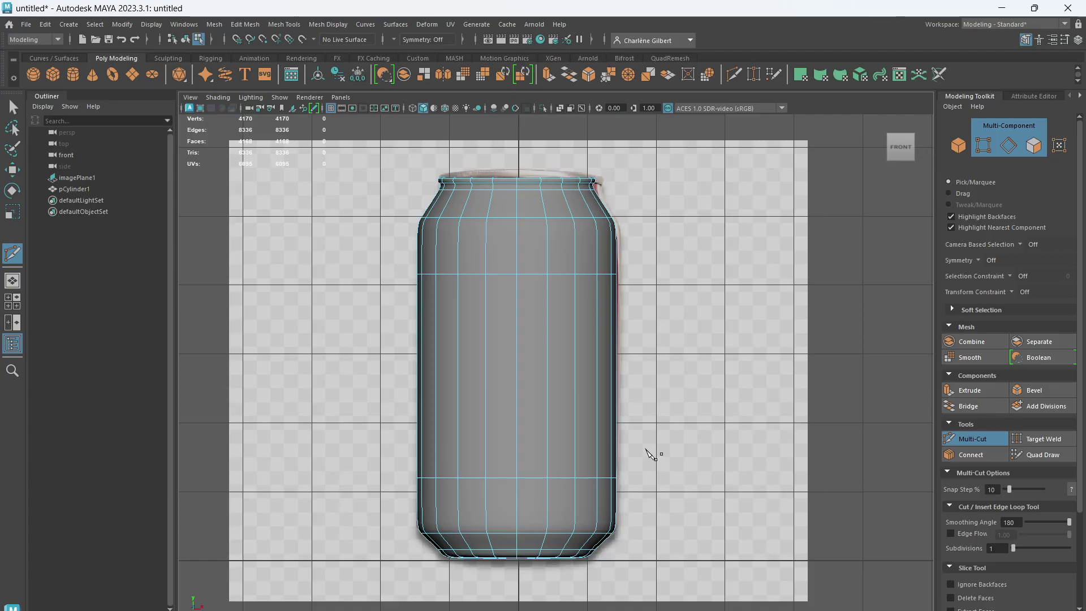
- Turn on X-ray shading and temporarily hide the can to examine the reference can's base and outline
{"action": "left_click", "coordinate": [560, 109]}
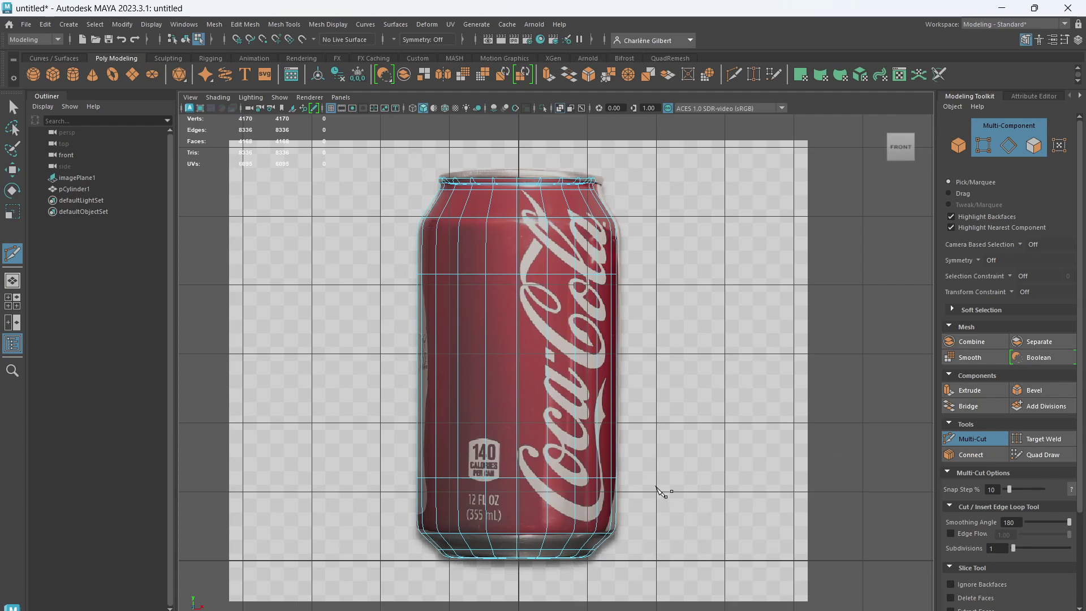
{"action": "key", "text": "1"}
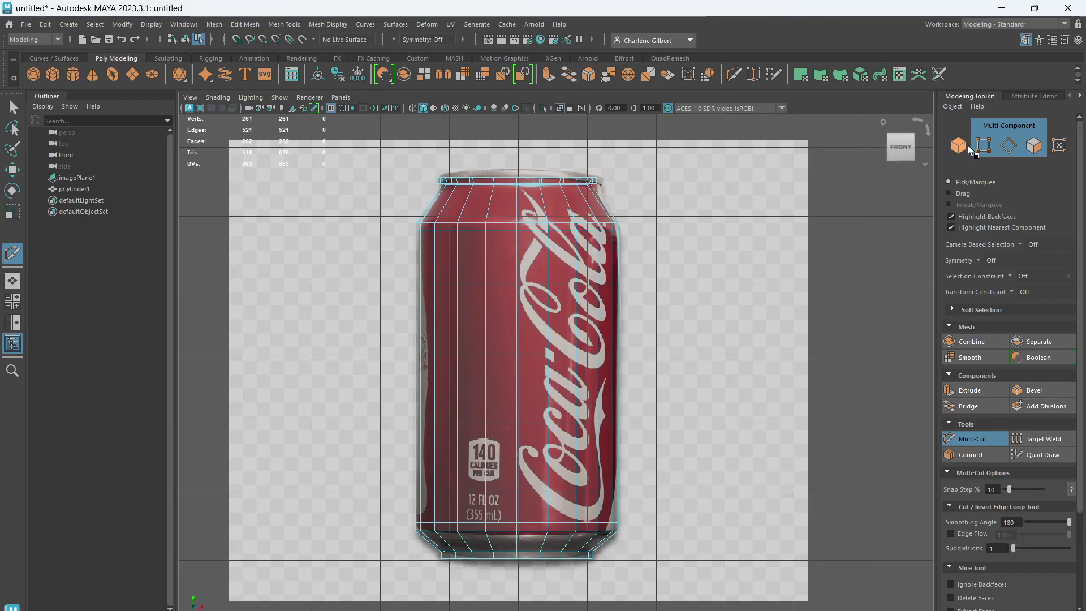
{"action": "left_click", "coordinate": [964, 146]}
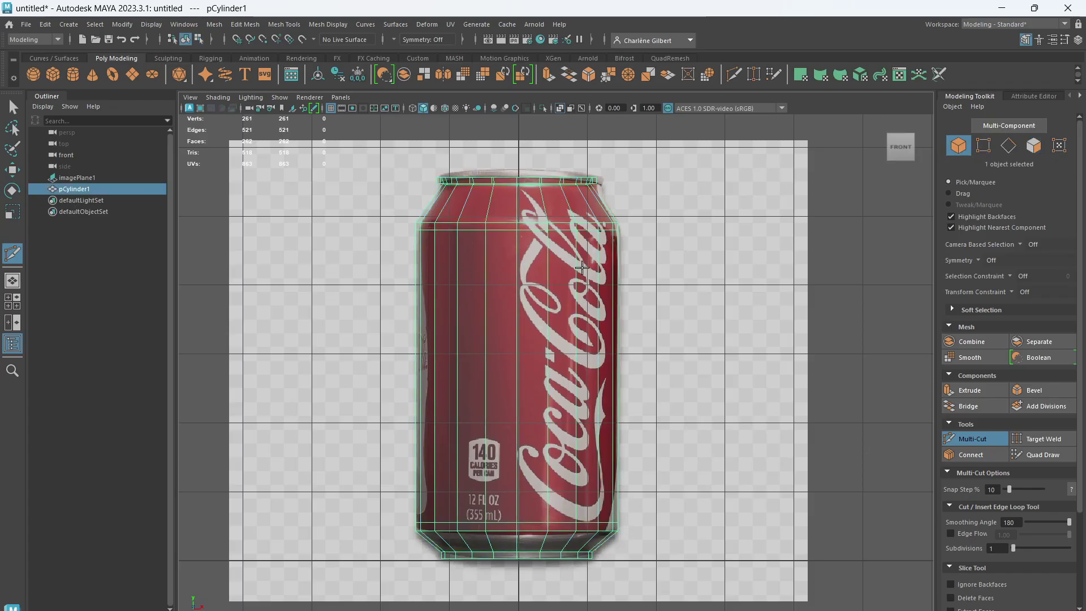
{"action": "key", "text": "q"}
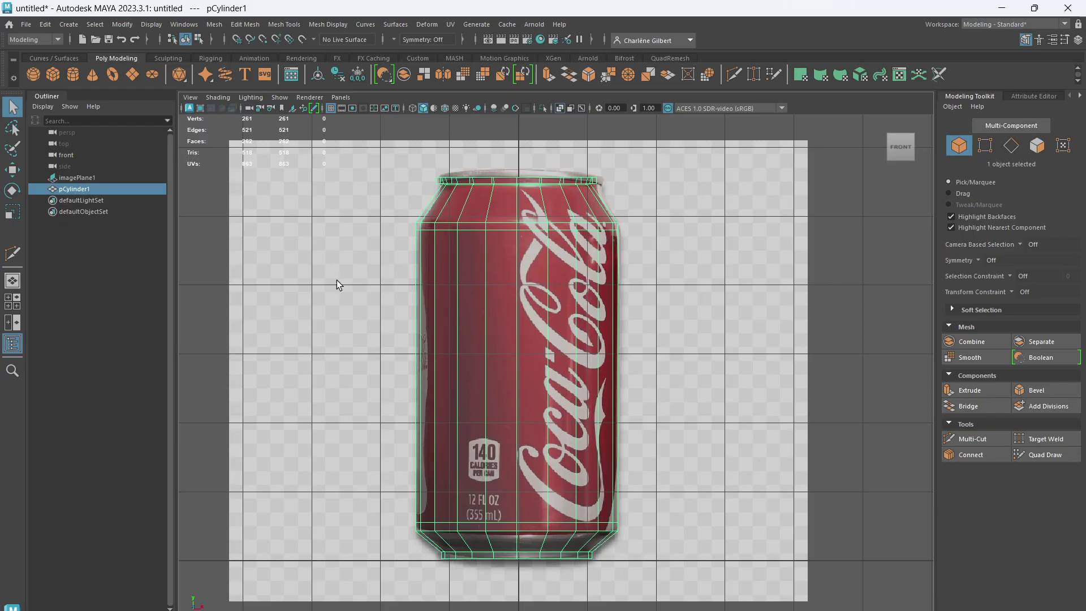
{"action": "key", "text": "ctrl+h"}
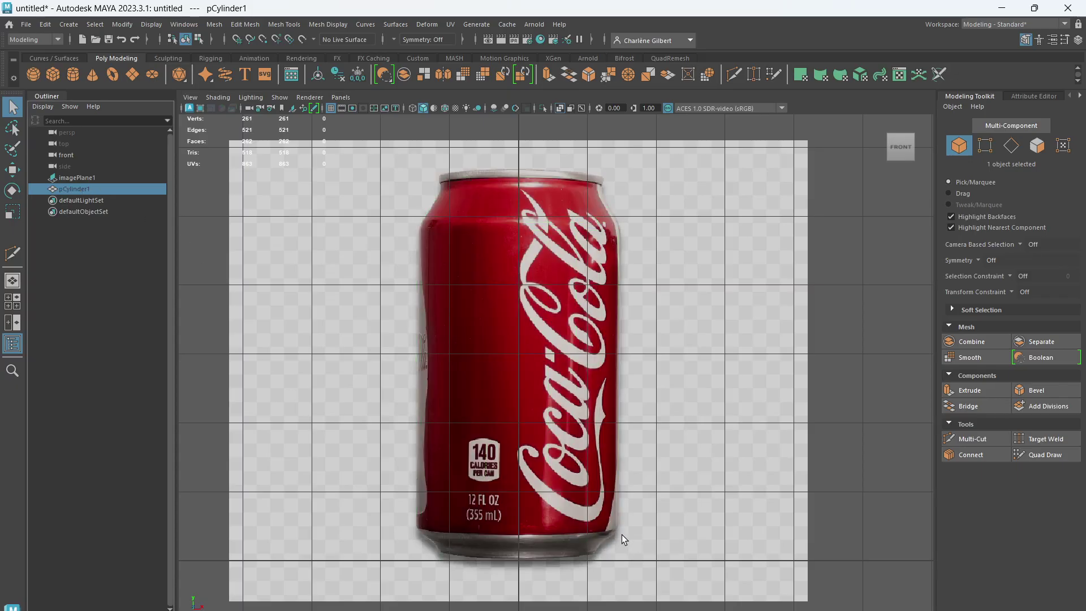
{"action": "key", "text": "shift+h"}
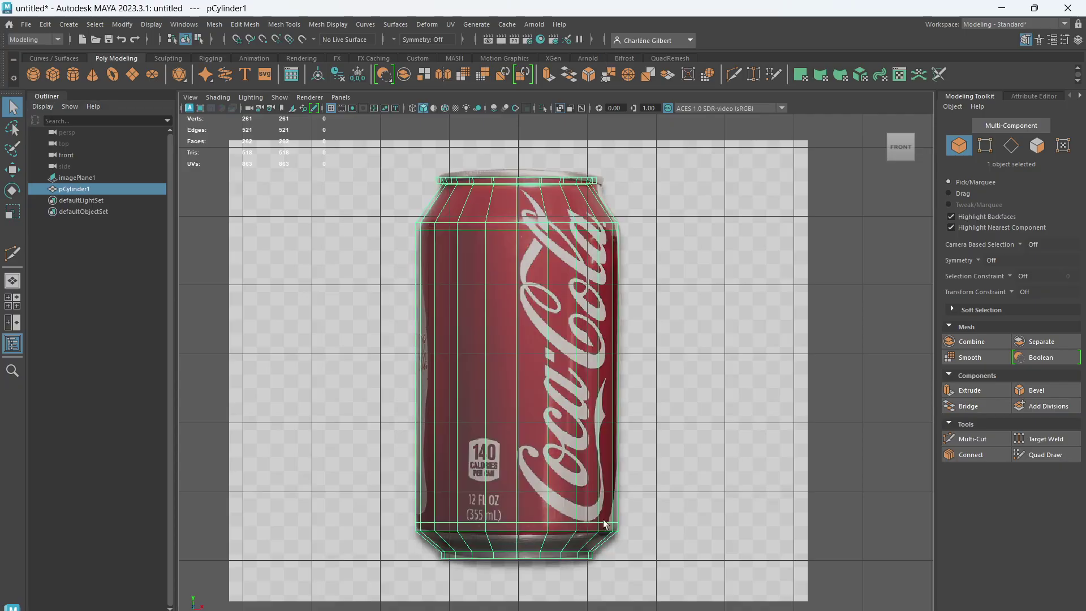
- Insert an edge loop around the middle of the can's tapered base and select the whole loop
{"action": "left_click", "coordinate": [972, 439]}
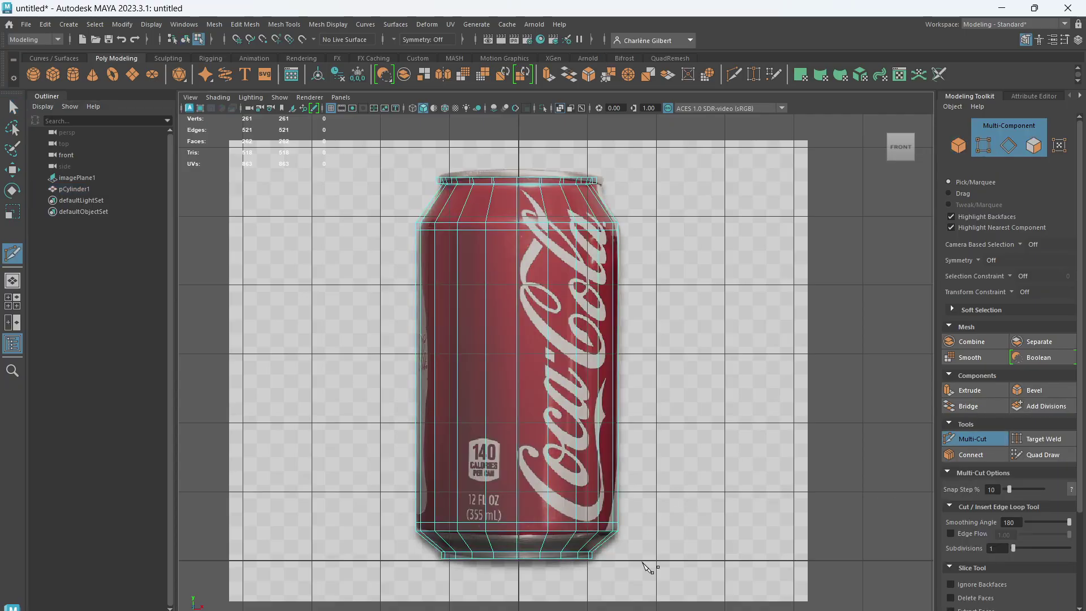
{"action": "left_click", "coordinate": [588, 545], "text": "ctrl"}
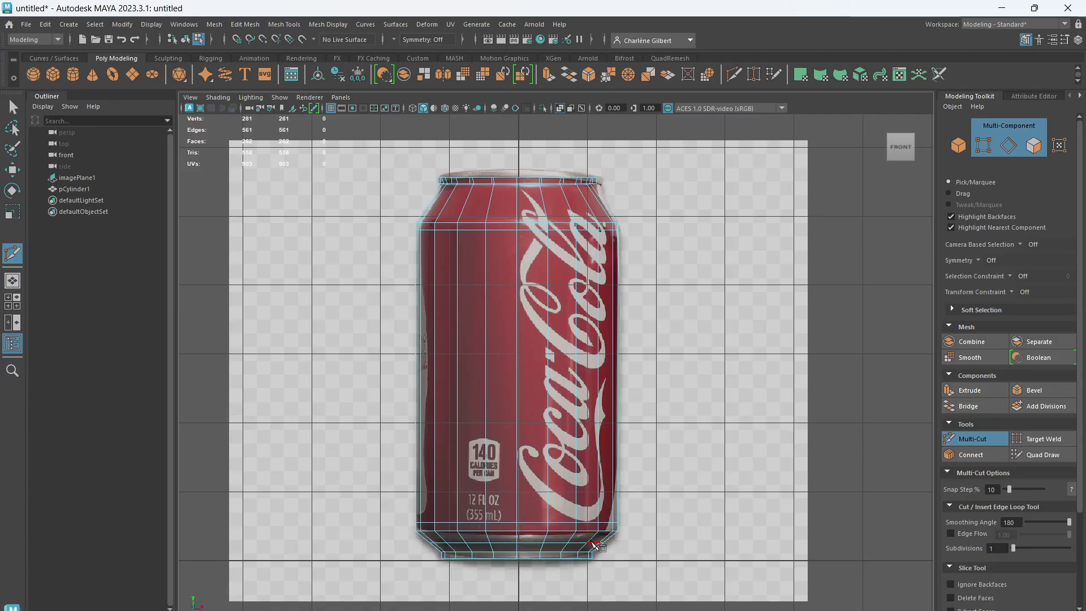
{"action": "left_click", "coordinate": [1015, 149]}
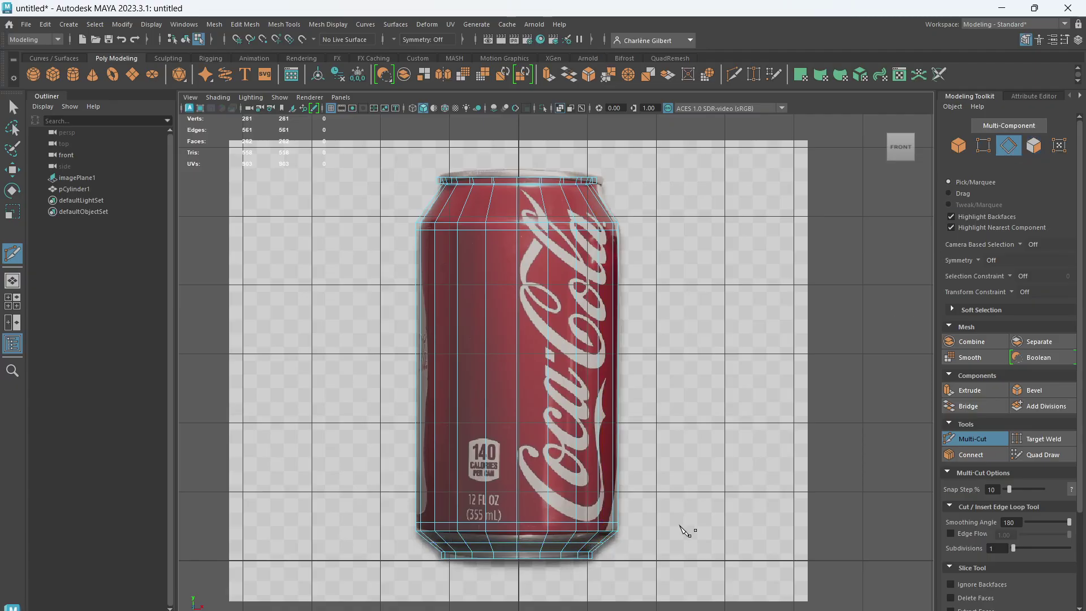
{"action": "key", "text": "q"}
{"action": "double_click", "coordinate": [552, 543]}
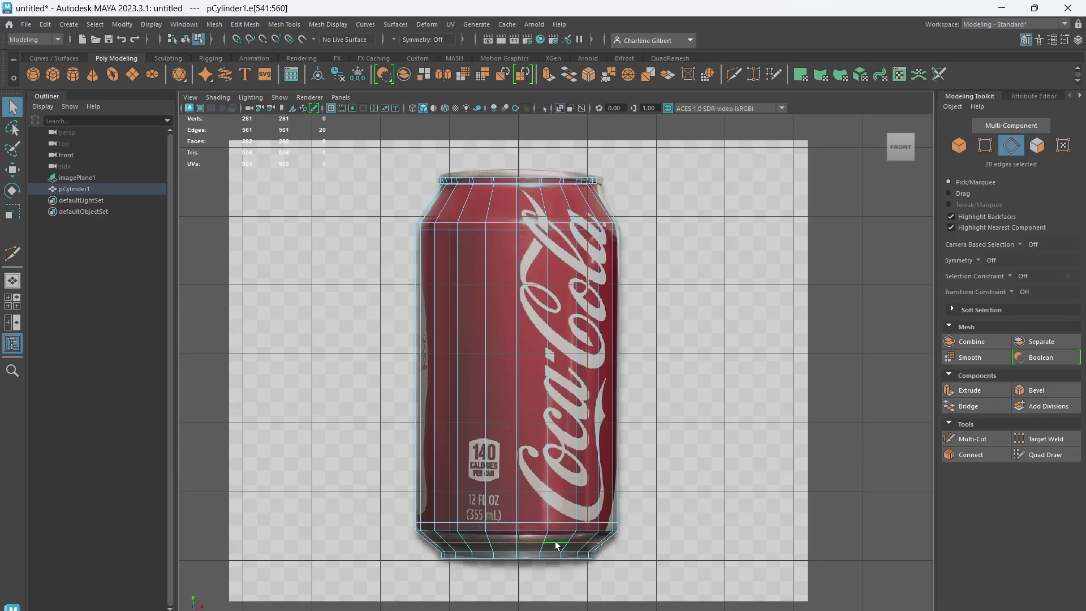
- With the smooth preview on, lower the selected base edge loop slightly to fit the reference outline
{"action": "key", "text": "r"}
{"action": "key", "text": "3"}
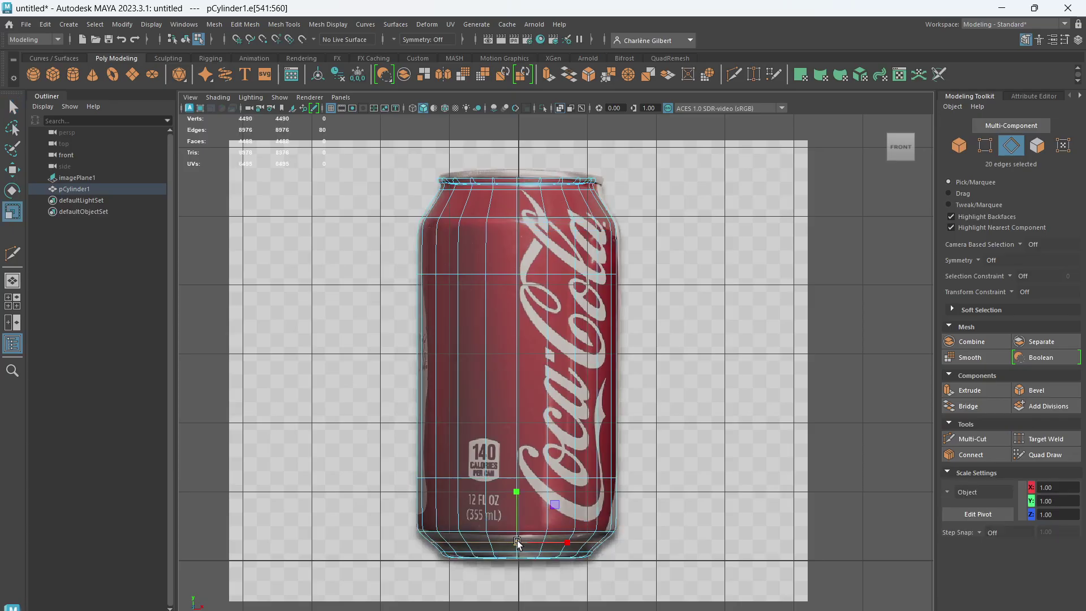
{"action": "left_click_drag", "start_coordinate": [517, 542], "coordinate": [516, 536]}
{"action": "key", "text": "w"}
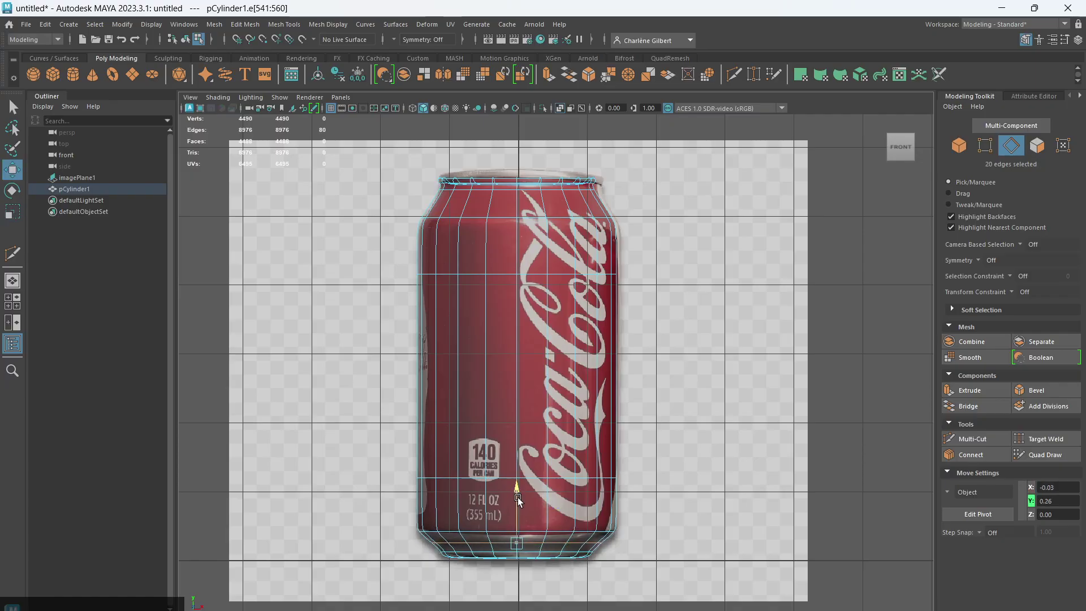
{"action": "left_click_drag", "start_coordinate": [518, 495], "coordinate": [518, 505]}
{"action": "key", "text": "r"}
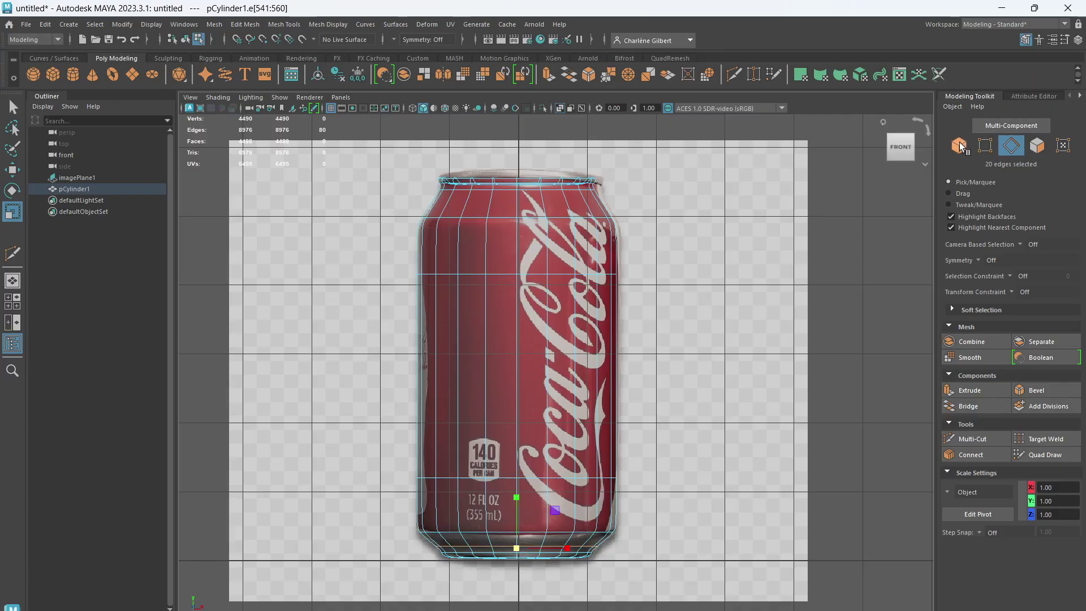
- Show the can's lid from above in the perspective view and hide the reference image plane
{"action": "key", "text": "space"}
{"action": "key", "text": "space"}
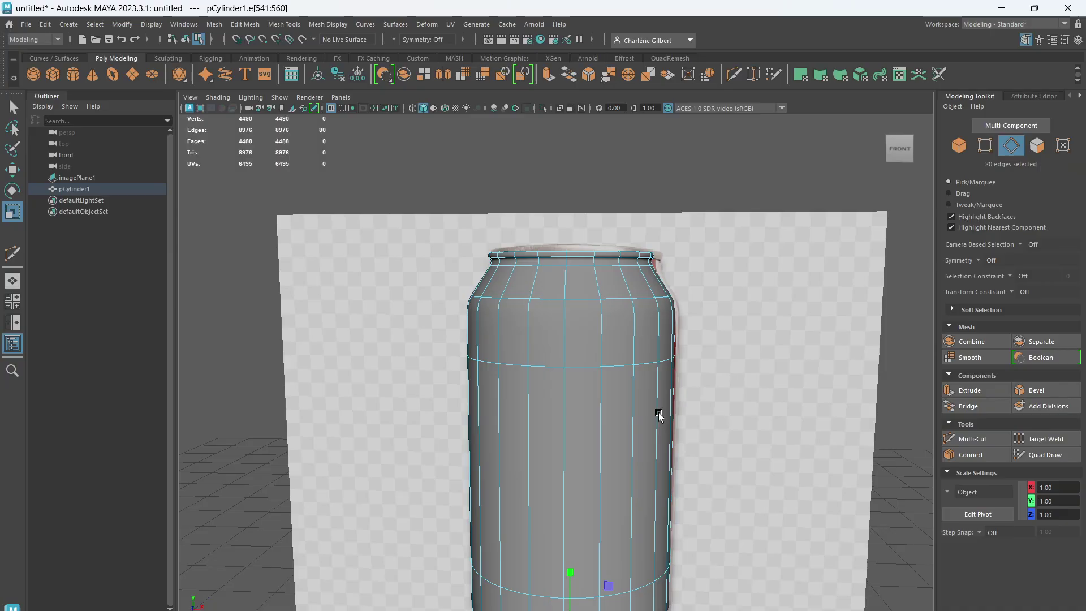
{"action": "left_click_drag", "start_coordinate": [658, 416], "coordinate": [694, 457], "text": "alt"}
{"action": "key", "text": "space"}
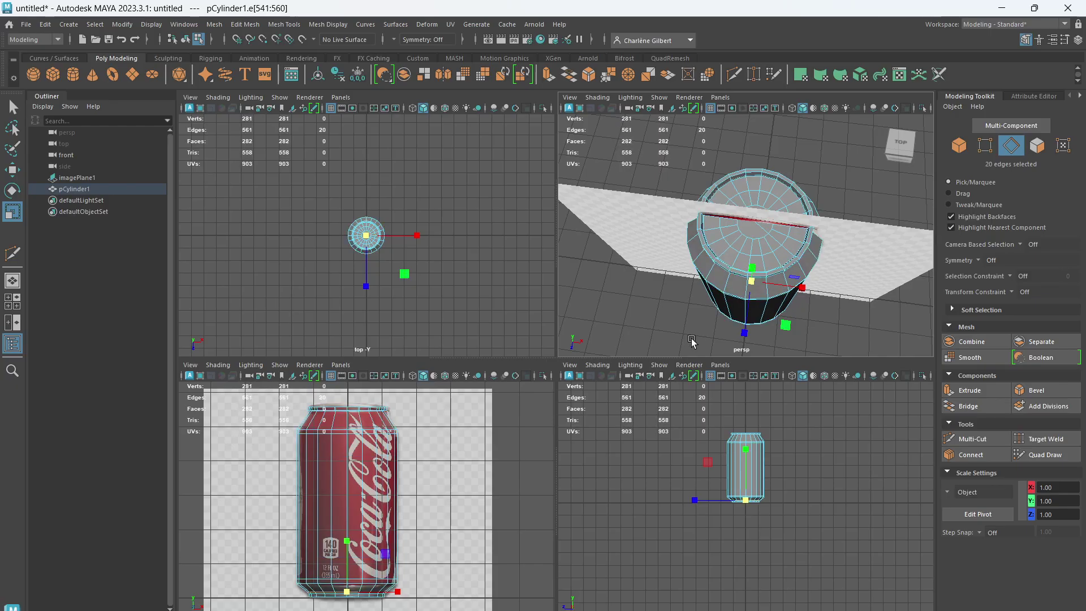
{"action": "scroll", "coordinate": [791, 323], "scroll_direction": "up", "scroll_amount": 5}
{"action": "scroll", "coordinate": [791, 323], "scroll_direction": "down", "scroll_amount": 3}
{"action": "key", "text": "space"}
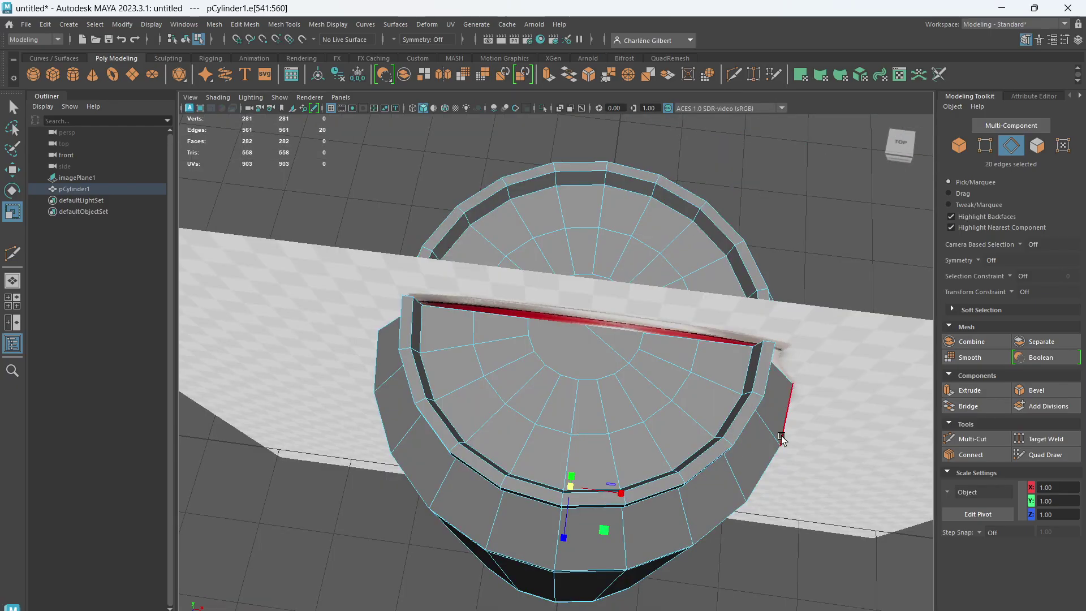
{"action": "left_click", "coordinate": [92, 178]}
{"action": "key", "text": "ctrl+h"}
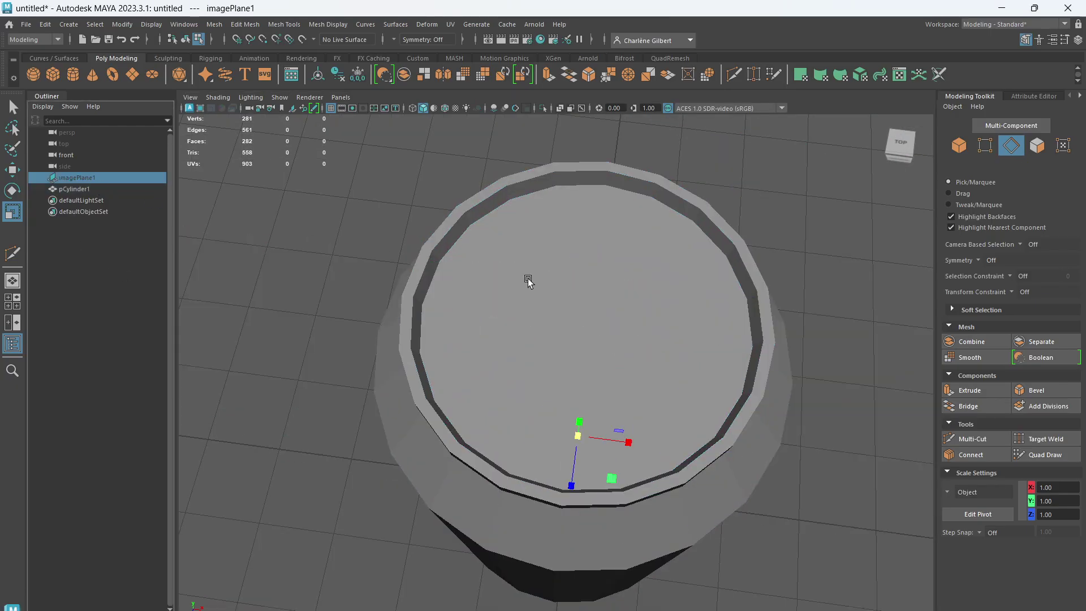
- Cut the lid's central face with Multi-Cut between two opposite vertices, crossing the existing diagonal edge
{"action": "left_click", "coordinate": [635, 334]}
{"action": "left_click", "coordinate": [983, 146]}
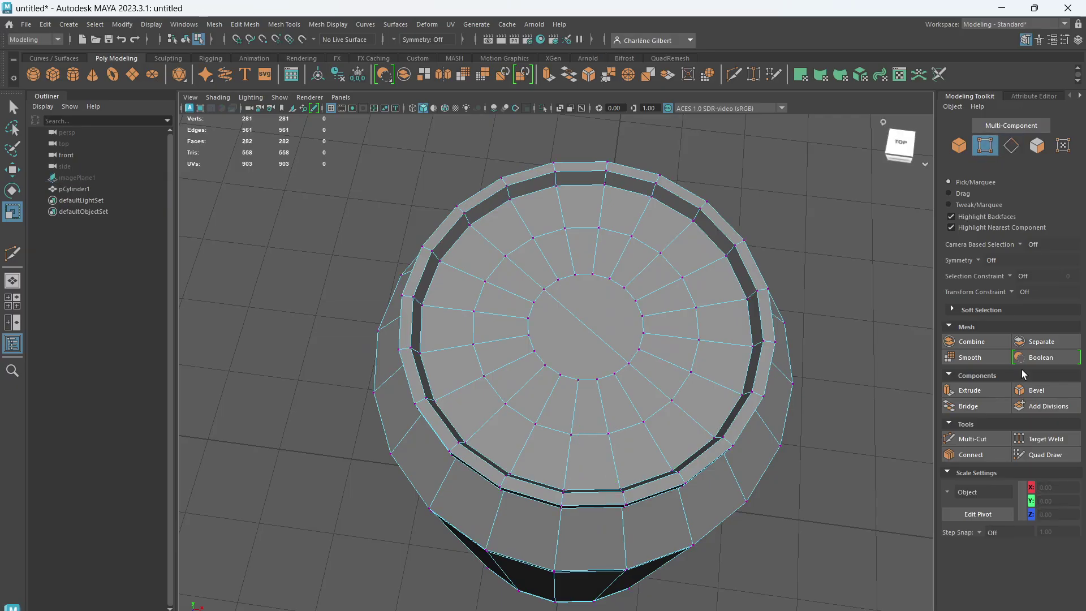
{"action": "left_click", "coordinate": [971, 438]}
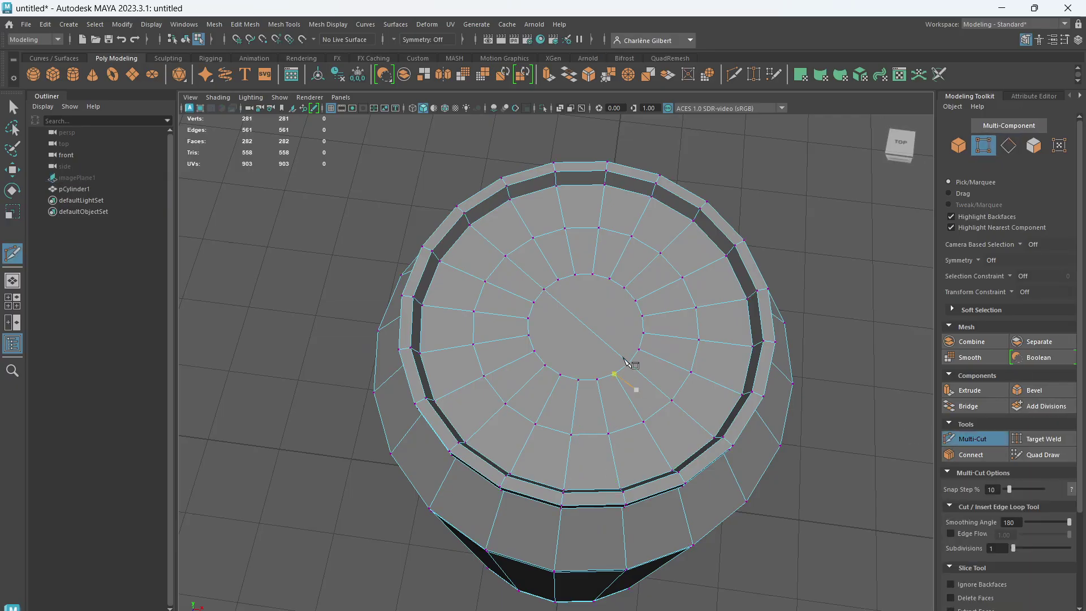
{"action": "left_click", "coordinate": [574, 274]}
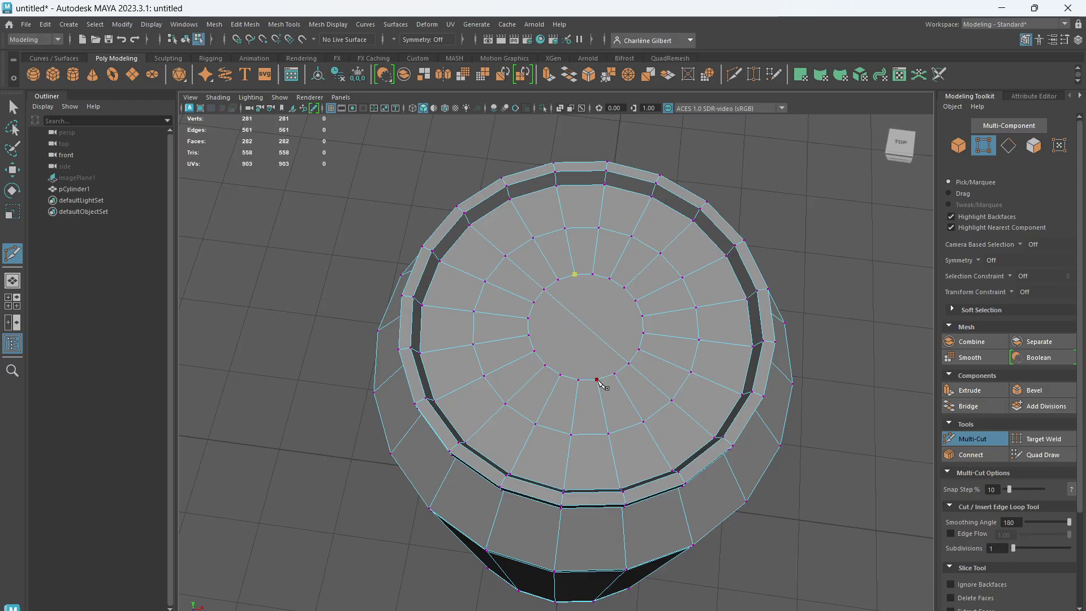
{"action": "left_click", "coordinate": [596, 379]}
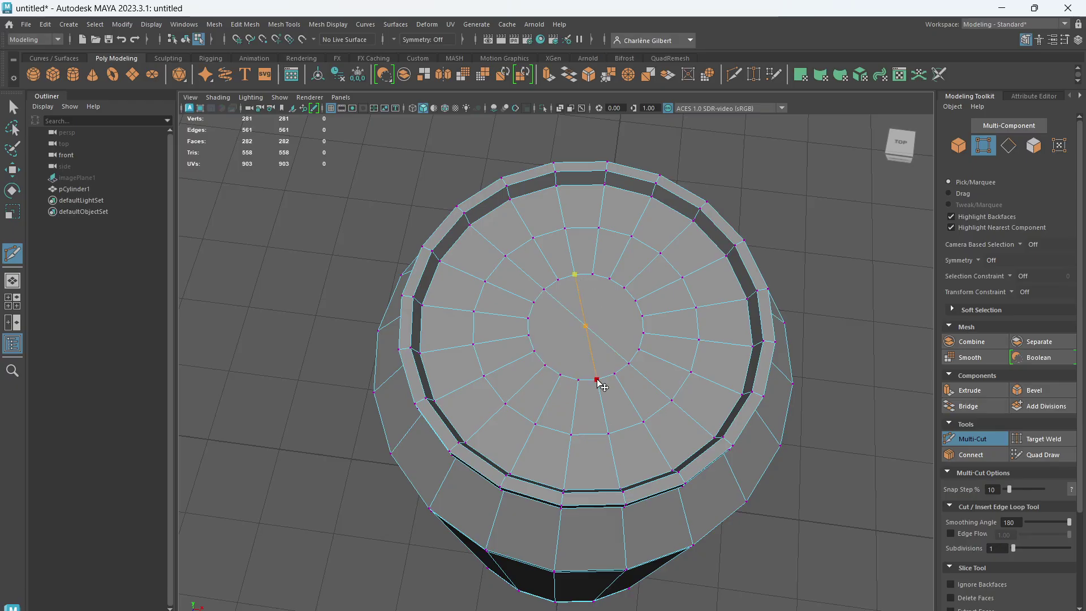
- Try further Multi-Cuts across the lid's central face between opposite vertices, and undo them
{"action": "left_click", "coordinate": [529, 319]}
{"action": "left_click", "coordinate": [643, 333]}
{"action": "left_click", "coordinate": [533, 351]}
{"action": "key", "text": "ctrl+z"}
{"action": "key", "text": "ctrl+z"}
{"action": "key", "text": "ctrl+z"}
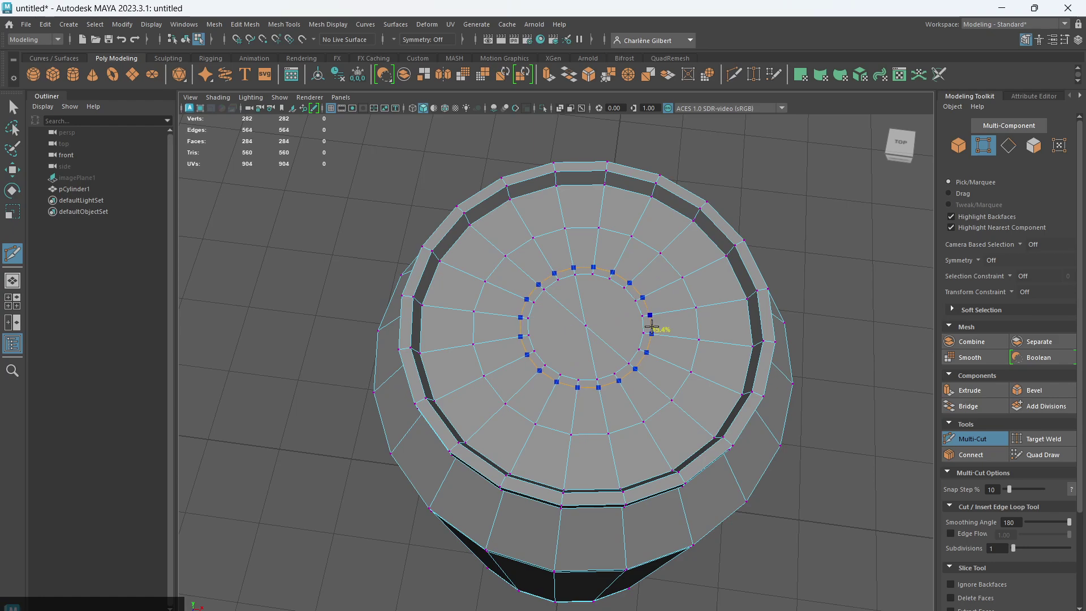
- Cut the lid's central face with Multi-Cut between the remaining opposite vertices, dividing it into ten wedges around the centre
{"action": "left_click", "coordinate": [634, 301]}
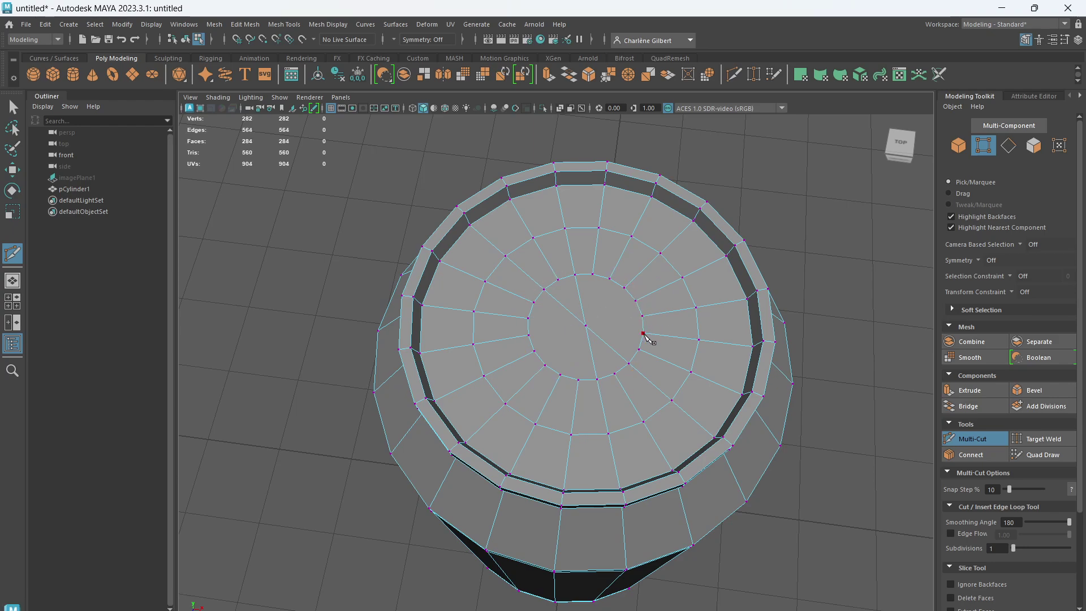
{"action": "left_click", "coordinate": [139, 39]}
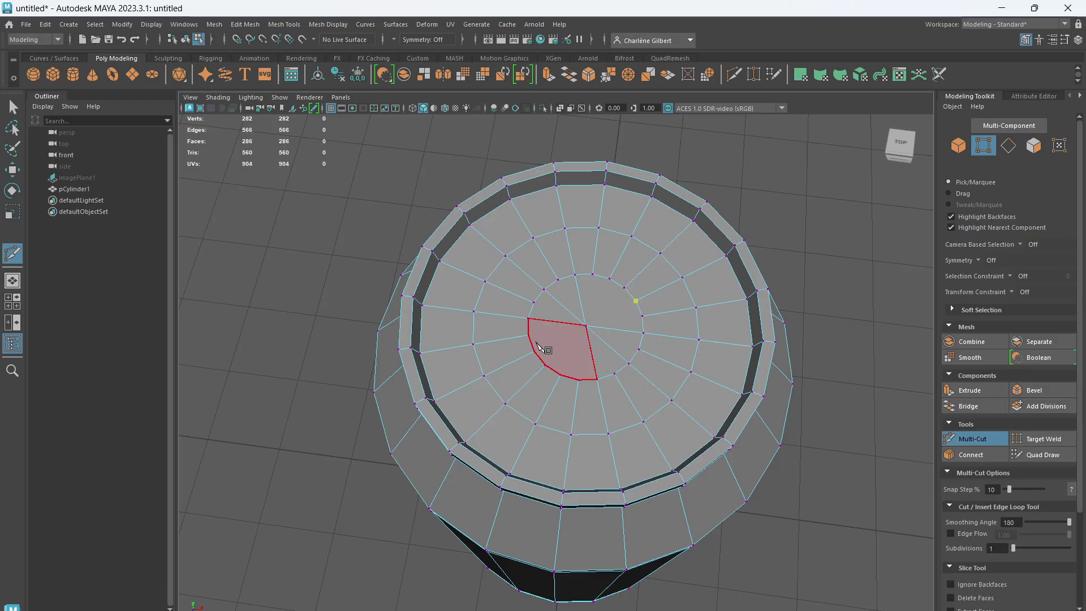
{"action": "right_click", "coordinate": [538, 355]}
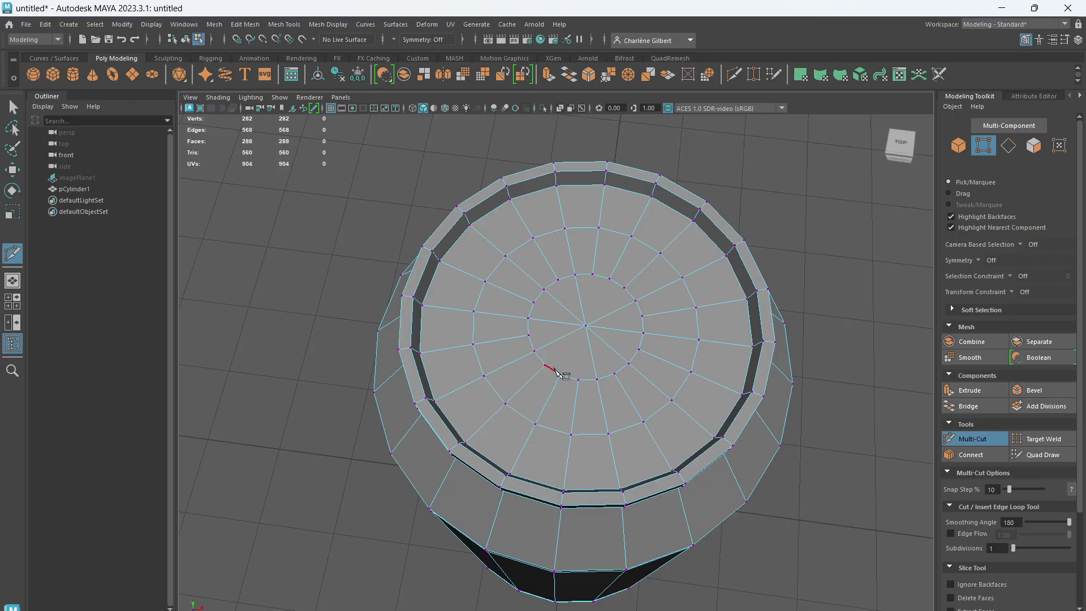
{"action": "left_click", "coordinate": [560, 375]}
{"action": "left_click", "coordinate": [607, 280]}
{"action": "right_click", "coordinate": [609, 284]}
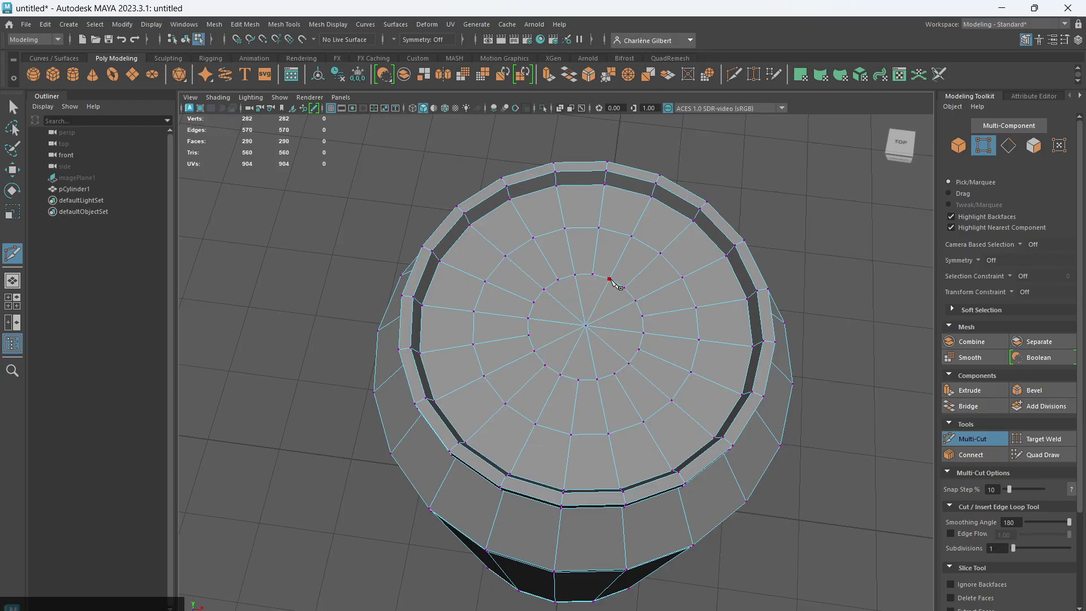
- Switch to face selection and set Camera Based Selection to On
{"action": "left_click", "coordinate": [1005, 152]}
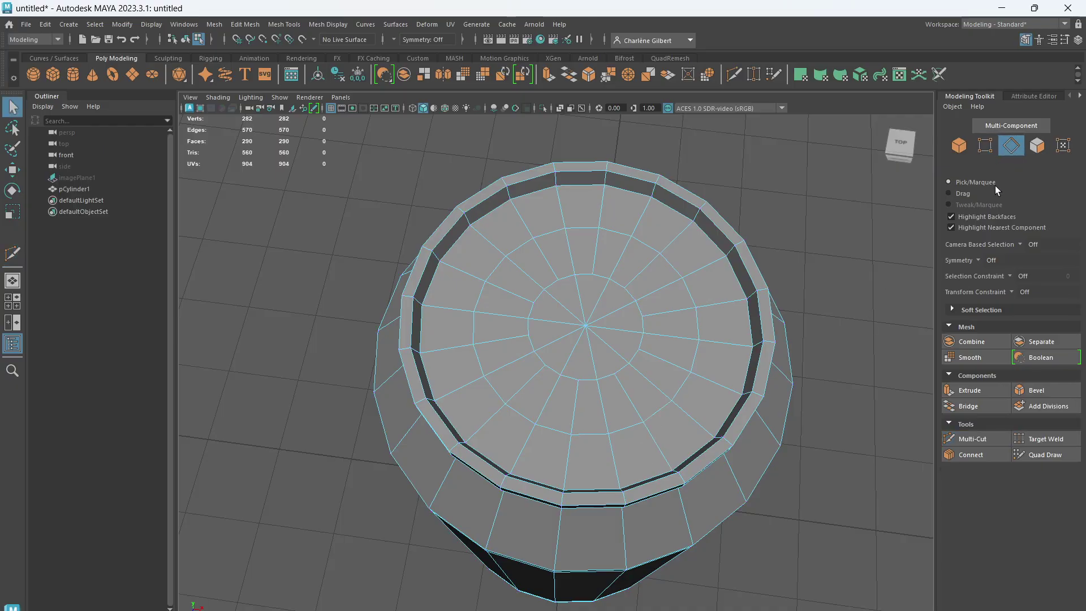
{"action": "left_click", "coordinate": [1033, 147]}
{"action": "left_click", "coordinate": [1020, 244]}
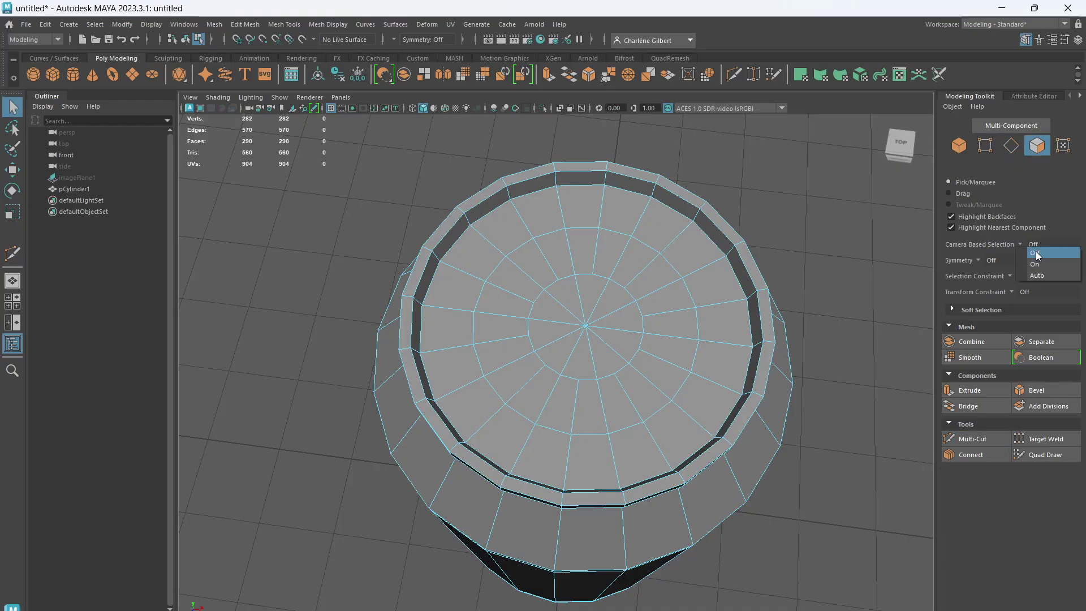
{"action": "left_click", "coordinate": [1039, 261]}
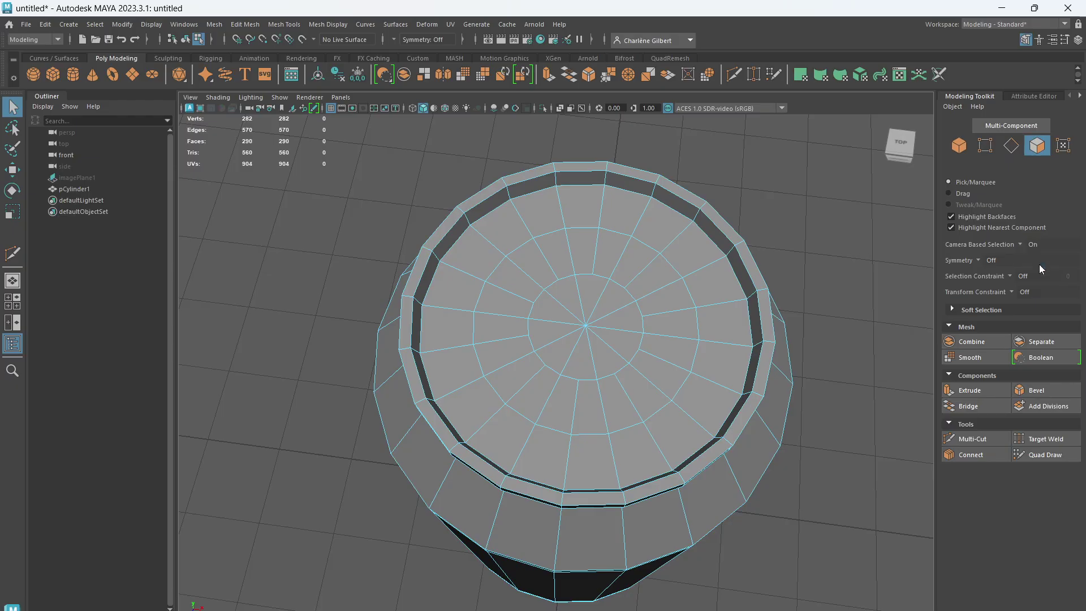
- Select the lid's central wedges together with the surrounding ring of faces, and raise them slightly to about Y 5.49
{"action": "left_click", "coordinate": [577, 250]}
{"action": "mouse_move", "coordinate": [577, 250]}
{"action": "left_mouse_down"}
{"action": "mouse_move", "coordinate": [608, 251]}
{"action": "mouse_move", "coordinate": [638, 322]}
{"action": "mouse_move", "coordinate": [567, 255]}
{"action": "mouse_move", "coordinate": [512, 328]}
{"action": "left_mouse_up"}
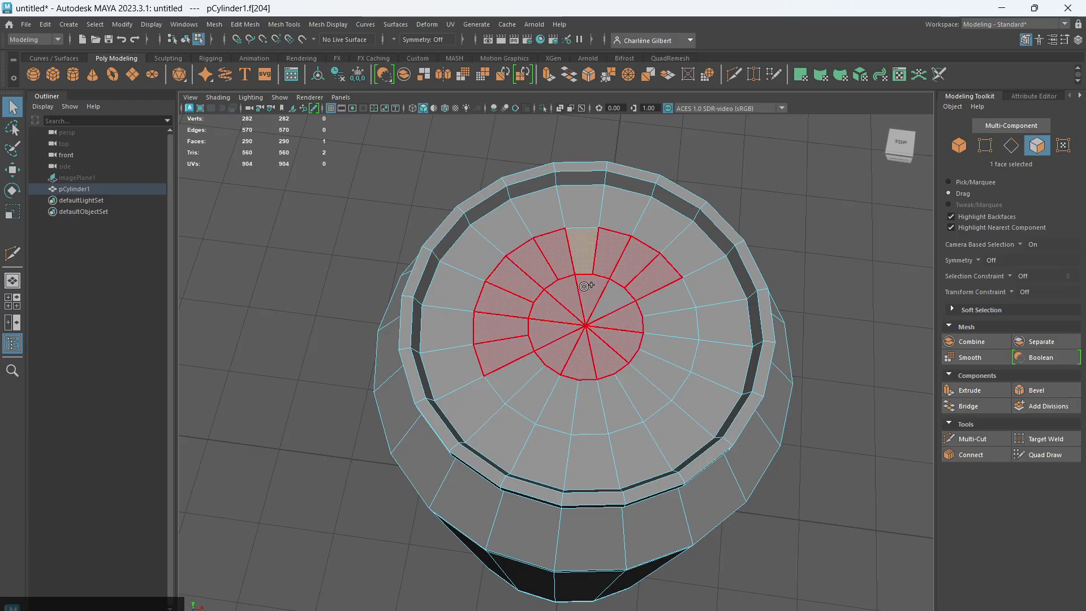
{"action": "mouse_move", "coordinate": [645, 286]}
{"action": "left_mouse_down"}
{"action": "mouse_move", "coordinate": [651, 385]}
{"action": "mouse_move", "coordinate": [596, 399]}
{"action": "mouse_move", "coordinate": [553, 378]}
{"action": "mouse_move", "coordinate": [787, 511]}
{"action": "mouse_move", "coordinate": [785, 495]}
{"action": "left_mouse_up"}
{"action": "key", "text": "w"}
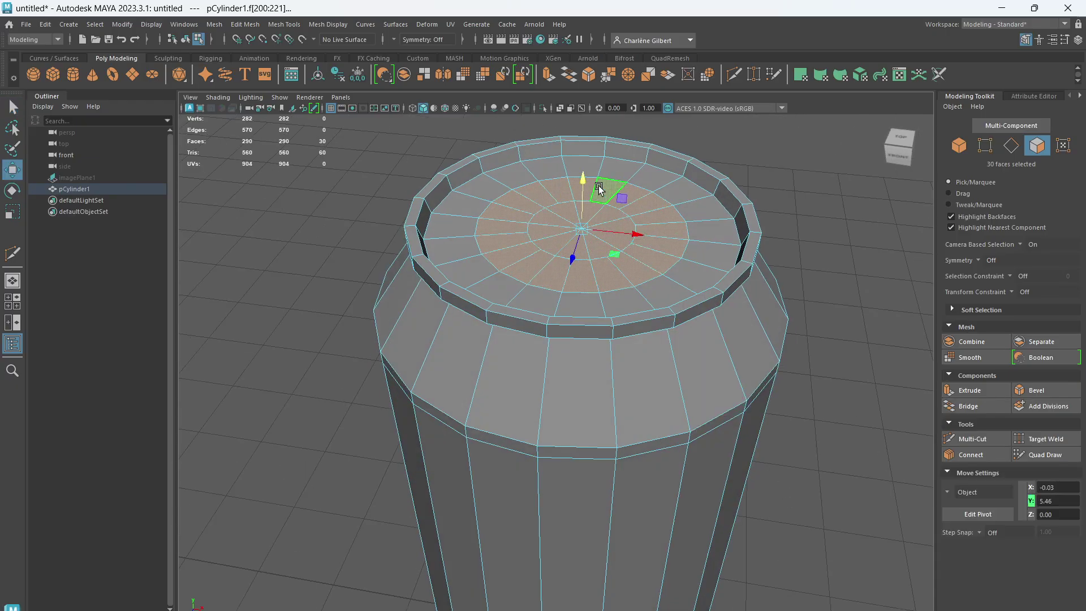
{"action": "left_click_drag", "start_coordinate": [585, 179], "coordinate": [586, 174]}
{"action": "left_click_drag", "start_coordinate": [838, 502], "coordinate": [635, 400], "text": "alt"}
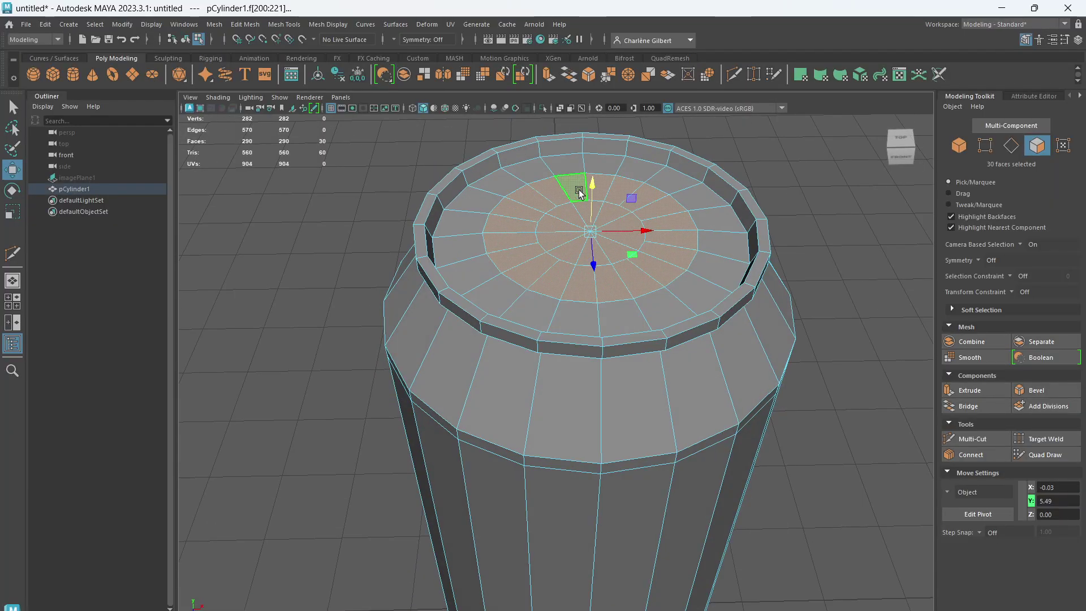
- Select only the lid's ten central wedge faces and raise them slightly to about Y 5.52
{"action": "left_click_drag", "start_coordinate": [802, 403], "coordinate": [798, 453], "text": "alt"}
{"action": "left_click", "coordinate": [619, 305]}
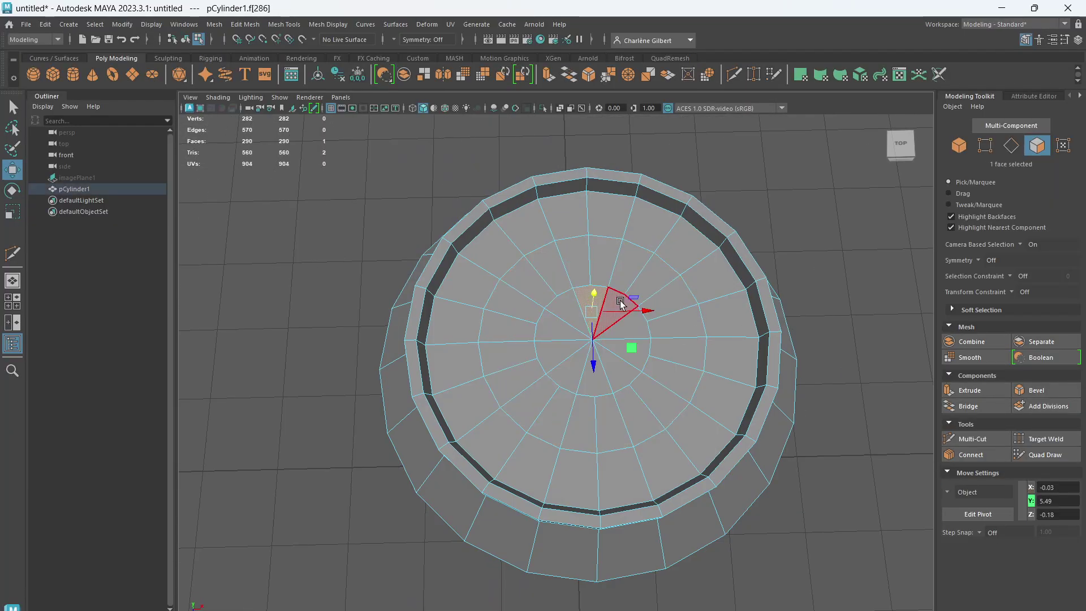
{"action": "key", "text": "q"}
{"action": "mouse_move", "coordinate": [615, 310]}
{"action": "left_mouse_down"}
{"action": "mouse_move", "coordinate": [639, 336]}
{"action": "mouse_move", "coordinate": [572, 310]}
{"action": "left_mouse_up"}
{"action": "left_click_drag", "start_coordinate": [837, 469], "coordinate": [865, 441], "text": "alt"}
{"action": "key", "text": "w"}
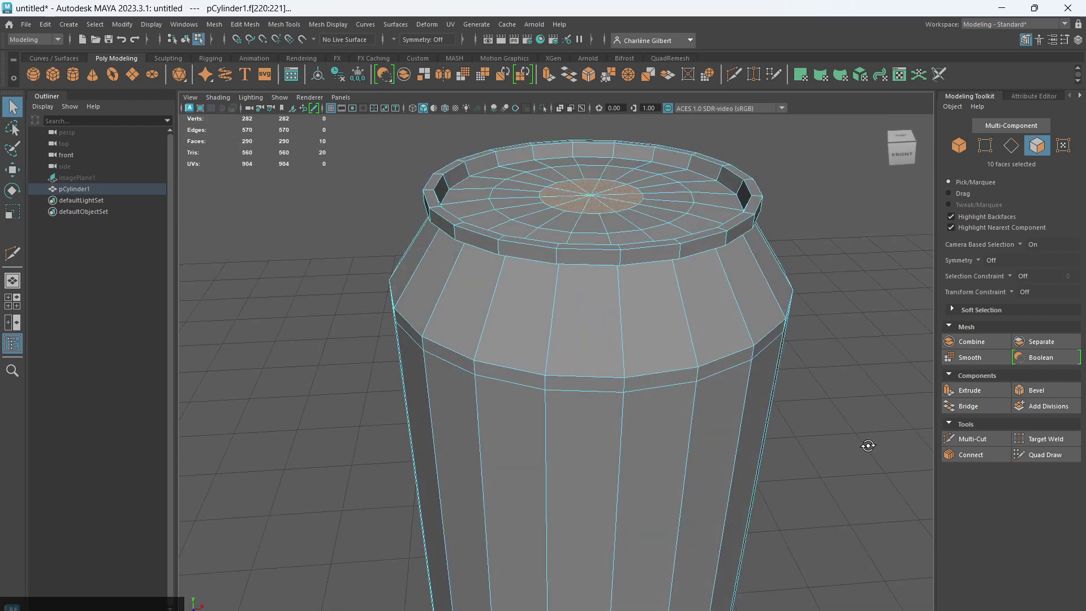
{"action": "middle_click_drag", "start_coordinate": [697, 337], "coordinate": [735, 332]}
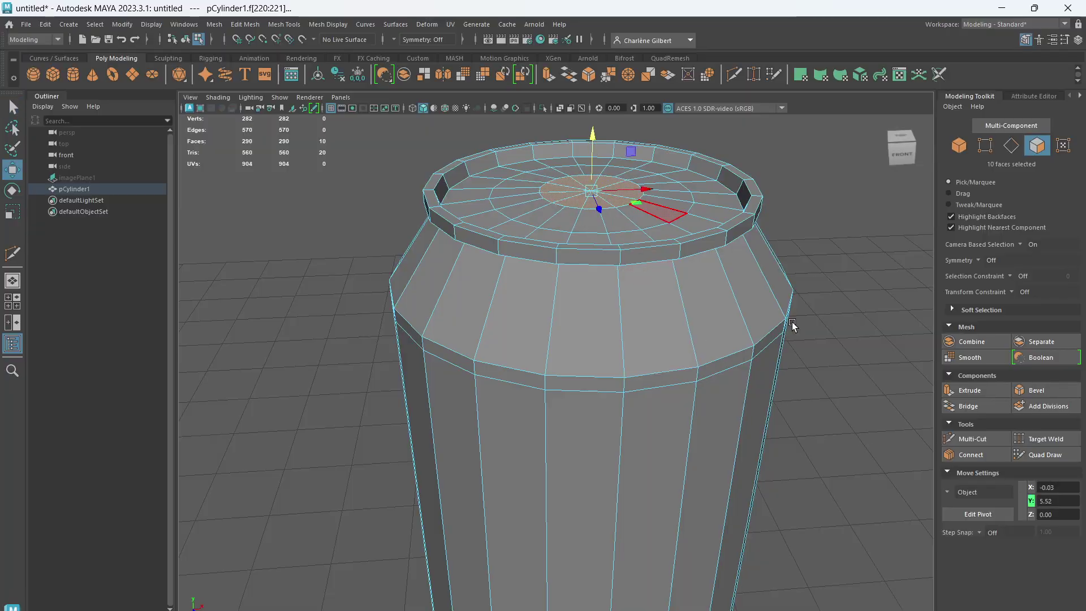
{"action": "left_click_drag", "start_coordinate": [793, 322], "coordinate": [711, 528], "text": "alt"}
- Clear the selection, turn on the smooth mesh preview and inspect the can's lid from above
{"action": "left_click", "coordinate": [807, 476]}
{"action": "scroll", "coordinate": [819, 450], "scroll_direction": "down", "scroll_amount": 5}
{"action": "key", "text": "3"}
{"action": "left_click_drag", "start_coordinate": [752, 495], "coordinate": [751, 538], "text": "alt"}
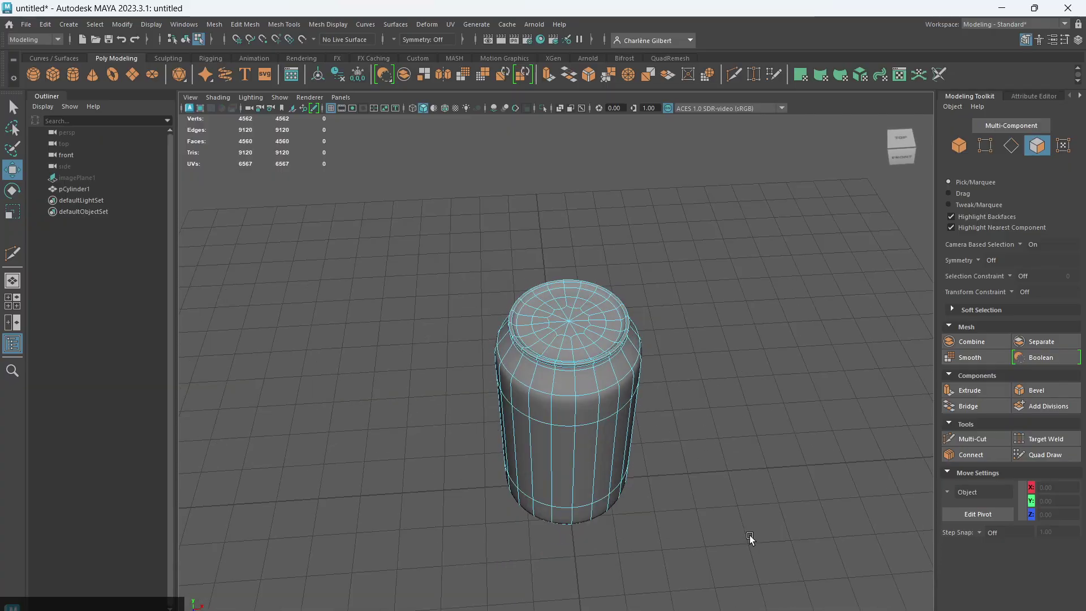
{"action": "left_click_drag", "start_coordinate": [727, 422], "coordinate": [721, 506], "text": "alt"}
{"action": "scroll", "coordinate": [544, 343], "scroll_direction": "up", "scroll_amount": 3}
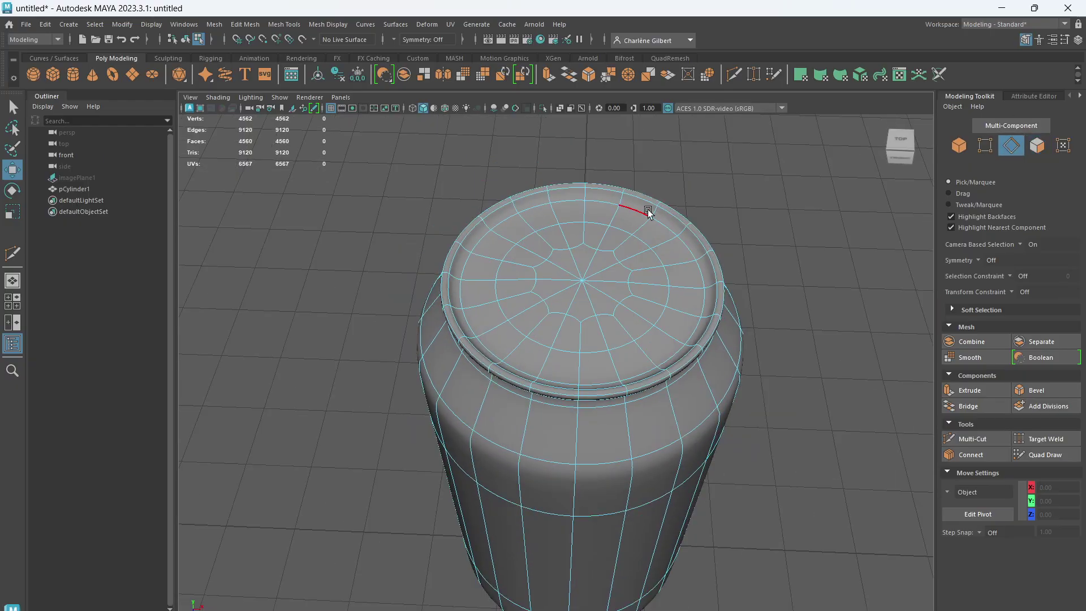
- Try scaling the edge loop just inside the lid's rim uniformly
{"action": "double_click", "coordinate": [645, 213]}
{"action": "key", "text": "r"}
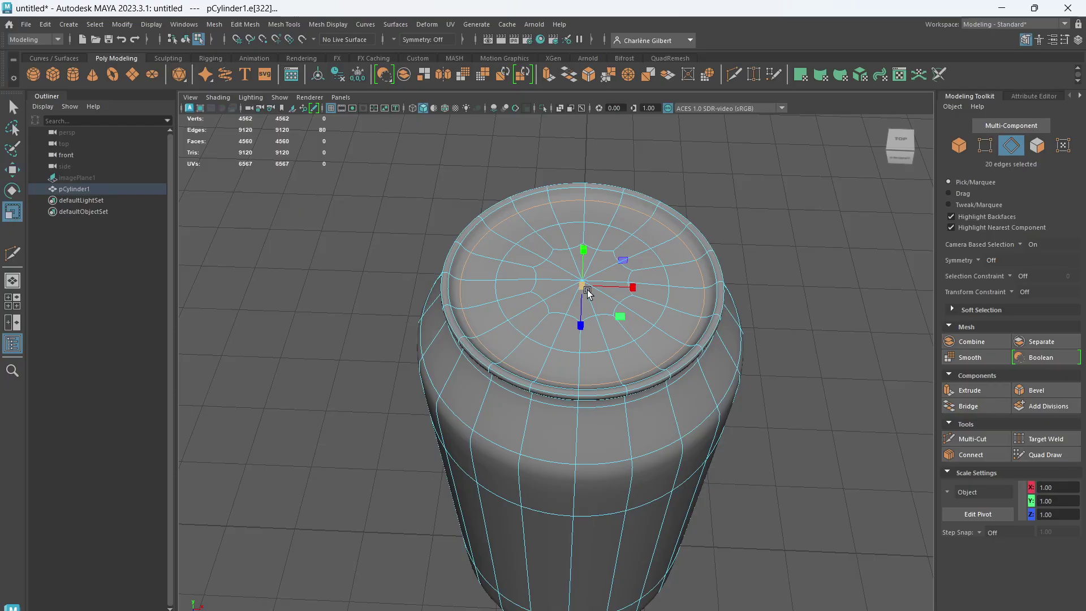
{"action": "left_click_drag", "start_coordinate": [587, 286], "coordinate": [713, 226]}
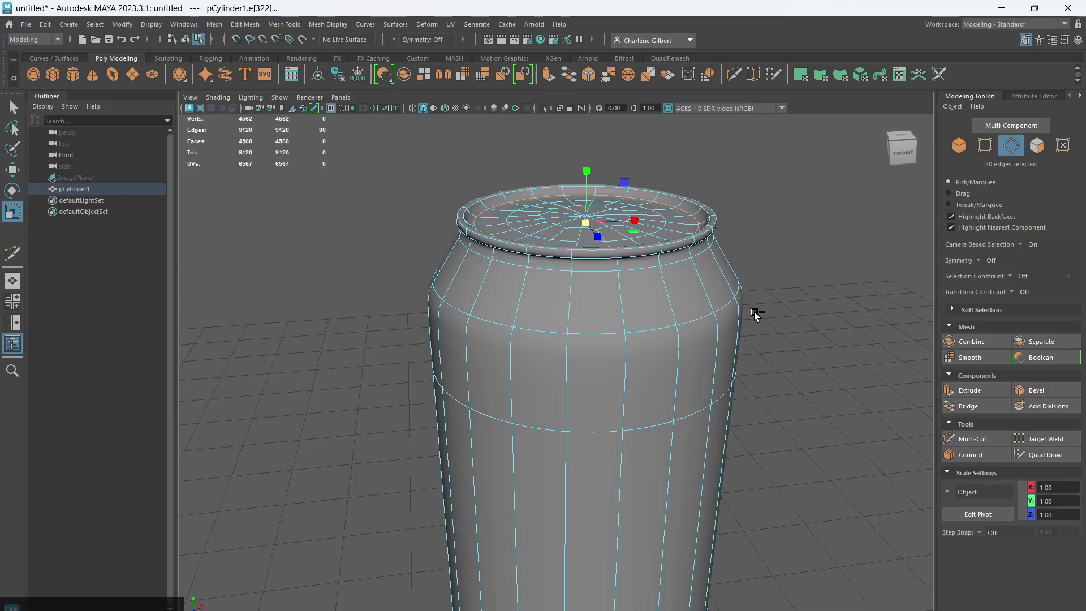
{"action": "left_click_drag", "start_coordinate": [860, 356], "coordinate": [924, 398], "text": "alt"}
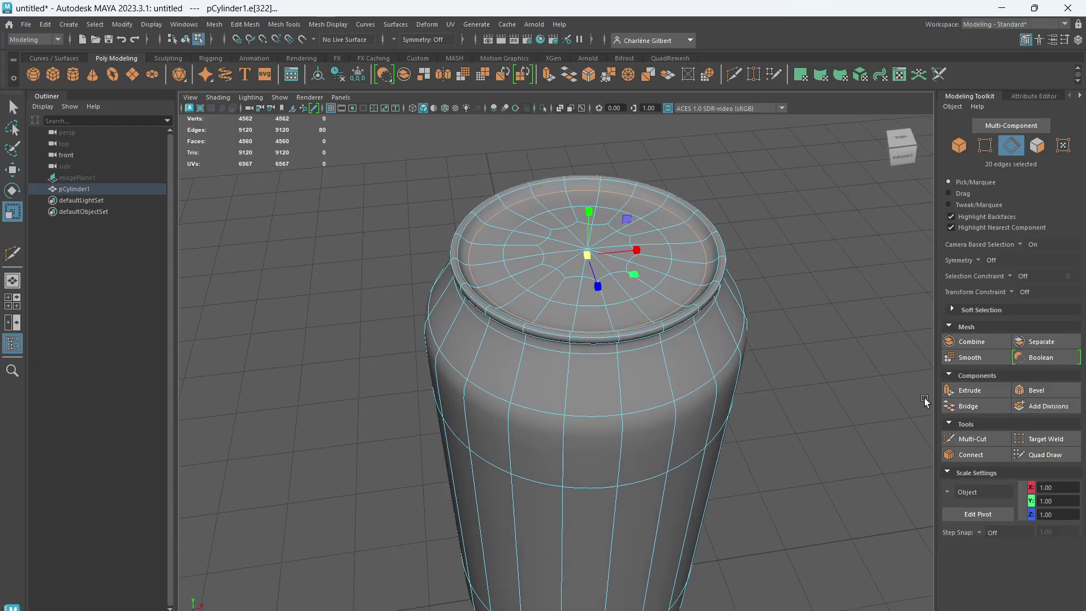
- Insert a supporting edge loop near the lid's outer edge with Multi-Cut, and return to object mode to view the smoothed can
{"action": "left_click", "coordinate": [979, 439]}
{"action": "left_click", "coordinate": [665, 204], "text": "ctrl"}
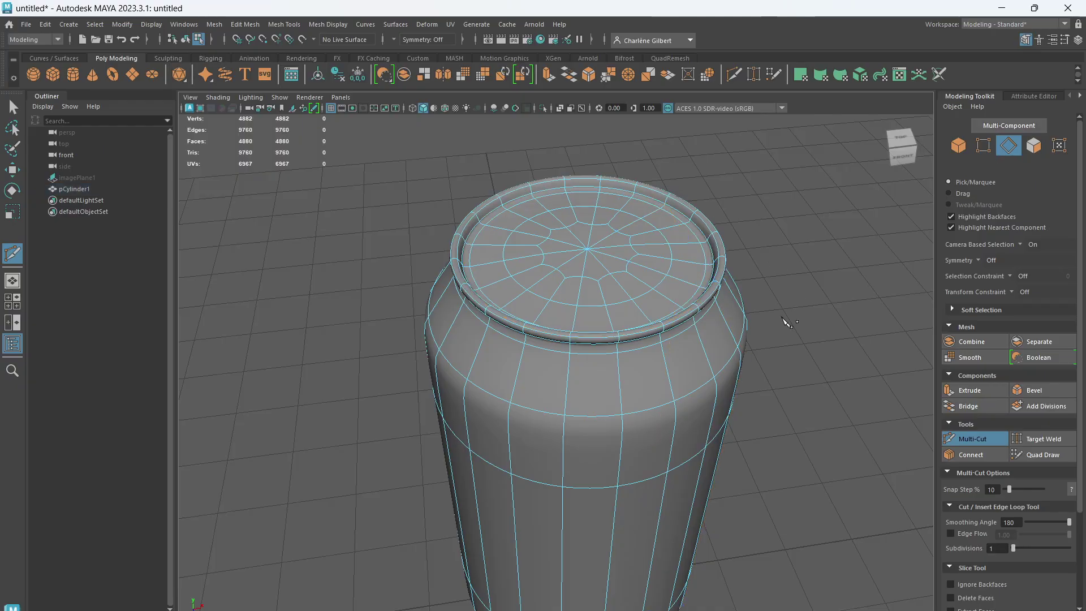
{"action": "left_click", "coordinate": [957, 146]}
{"action": "left_click", "coordinate": [816, 340]}
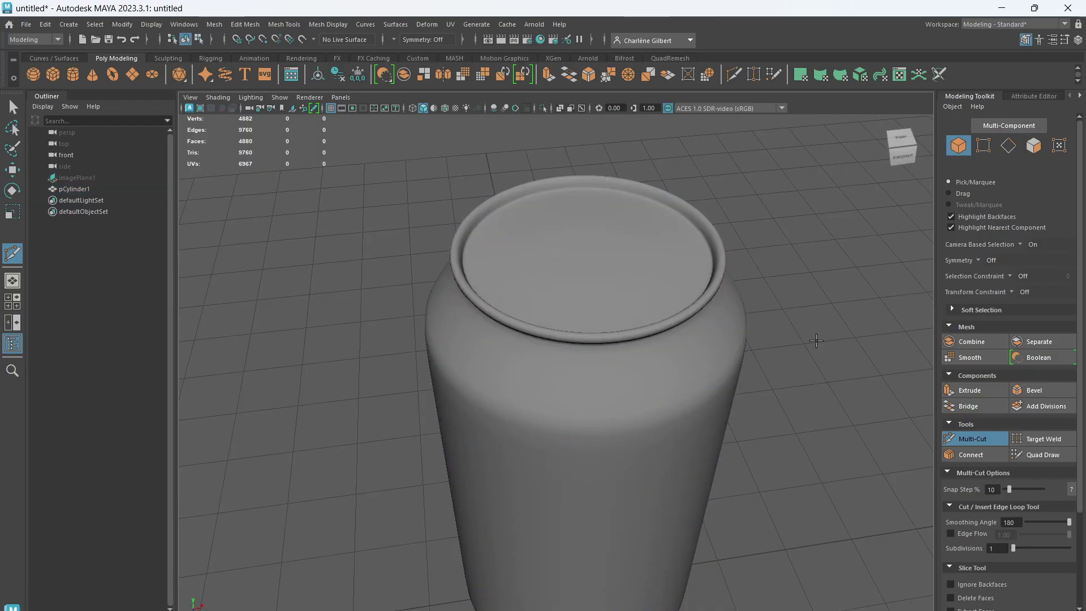
{"action": "left_click_drag", "start_coordinate": [767, 364], "coordinate": [803, 343], "text": "alt"}
{"action": "scroll", "coordinate": [803, 342], "scroll_direction": "down", "scroll_amount": 5}
{"action": "scroll", "coordinate": [803, 344], "scroll_direction": "up", "scroll_amount": 2}
{"action": "middle_click_drag", "start_coordinate": [758, 403], "coordinate": [753, 384], "text": "alt"}
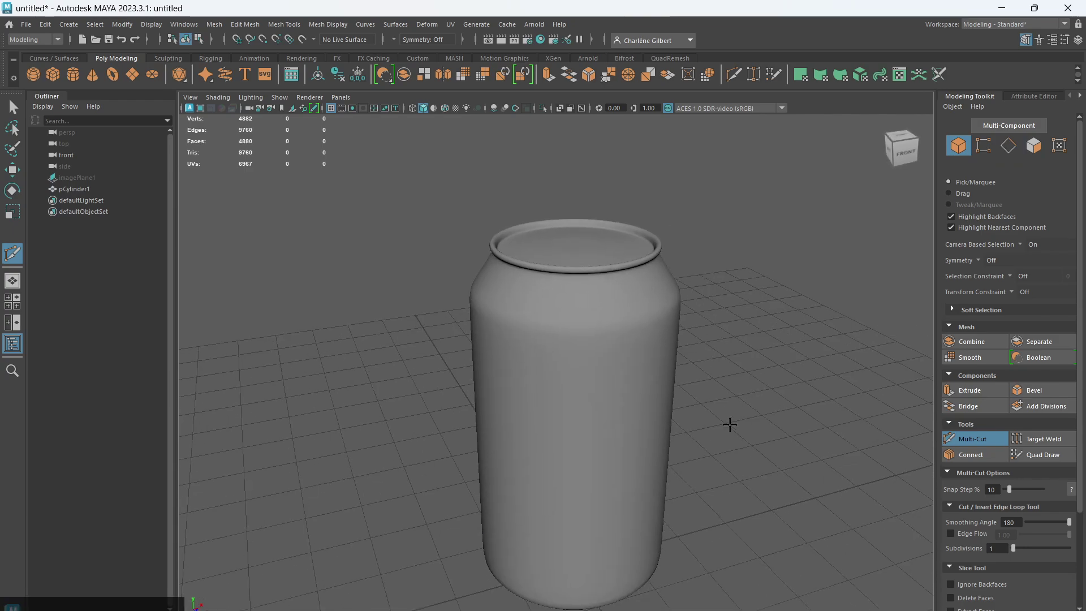
- Raise the centre vertex of the can's base to make the underside concave, and return to object mode with nothing selected
{"action": "left_click_drag", "start_coordinate": [722, 451], "coordinate": [717, 387], "text": "alt"}
{"action": "left_click", "coordinate": [966, 440]}
{"action": "left_click_drag", "start_coordinate": [781, 446], "coordinate": [792, 388], "text": "alt"}
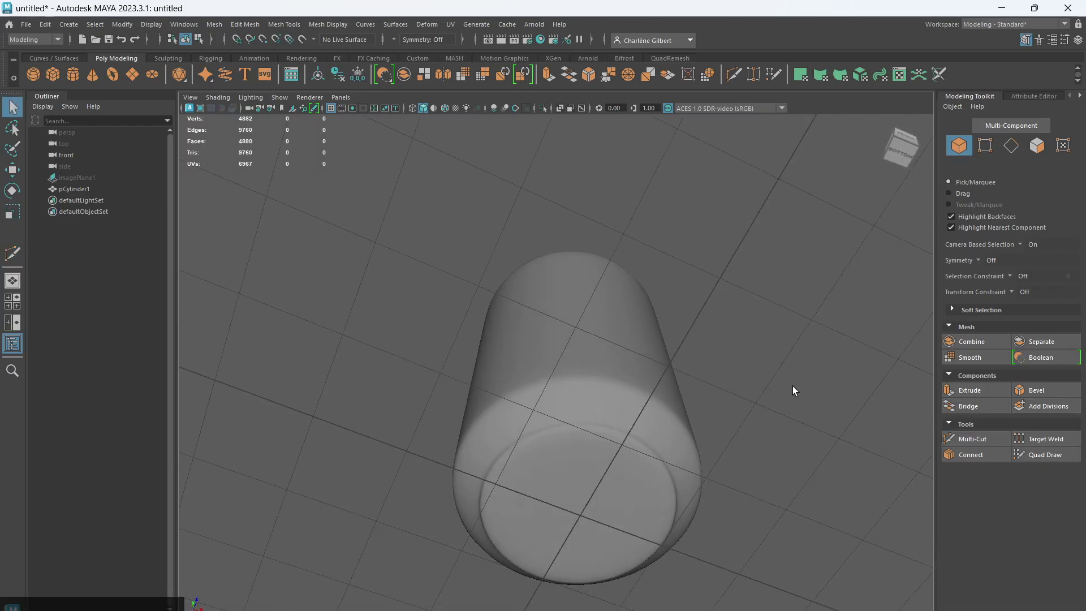
{"action": "left_click", "coordinate": [984, 146]}
{"action": "left_click", "coordinate": [623, 492]}
{"action": "left_click_drag", "start_coordinate": [662, 525], "coordinate": [562, 566], "text": "alt"}
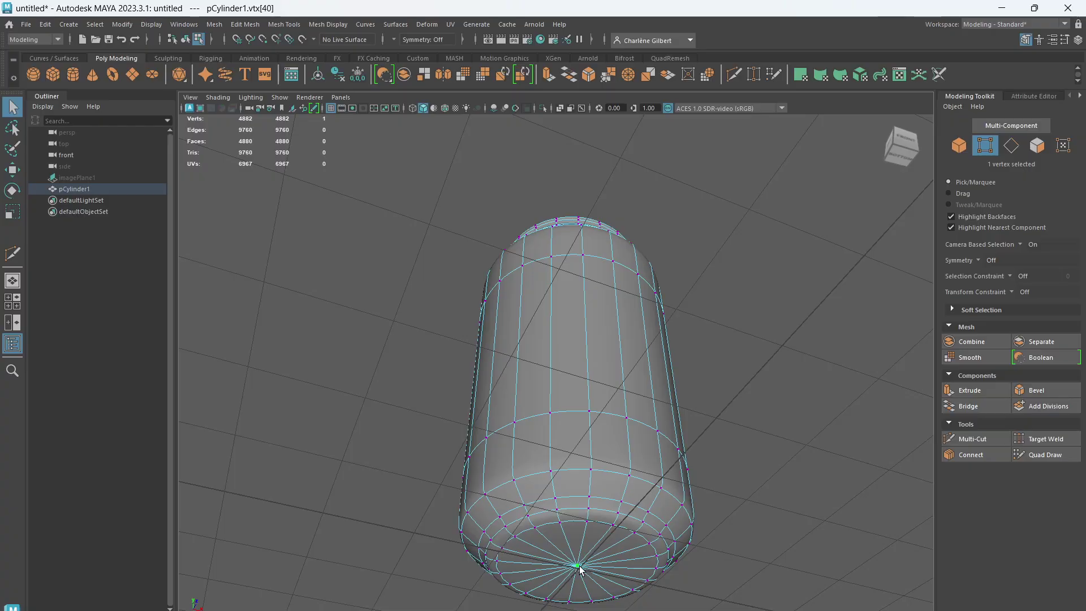
{"action": "key", "text": "w"}
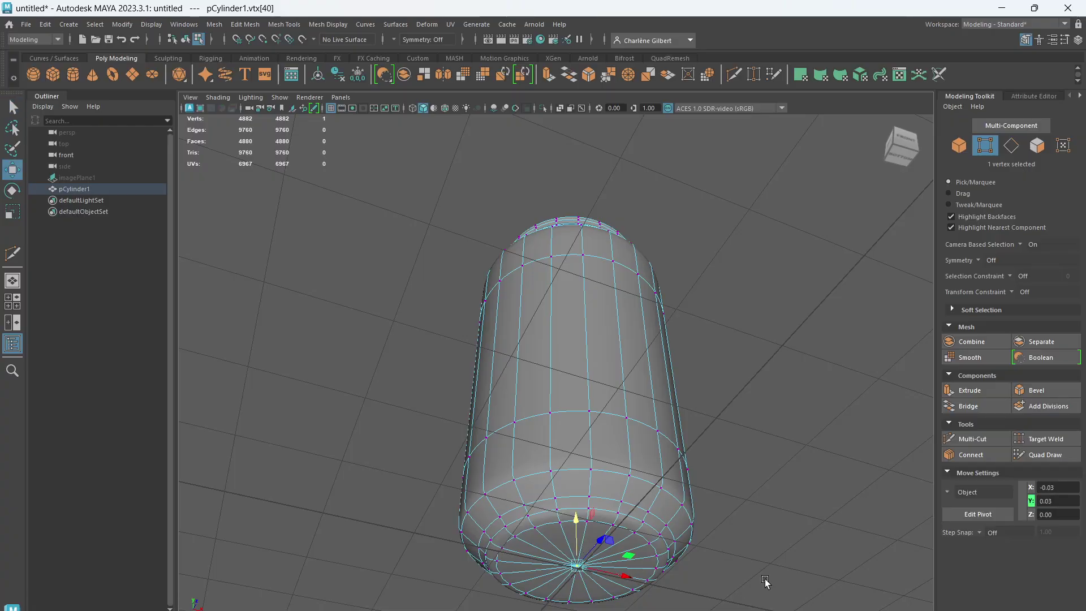
{"action": "left_click_drag", "start_coordinate": [765, 583], "coordinate": [576, 518], "text": "alt"}
{"action": "left_click", "coordinate": [705, 570]}
{"action": "left_click_drag", "start_coordinate": [708, 574], "coordinate": [646, 552], "text": "alt"}
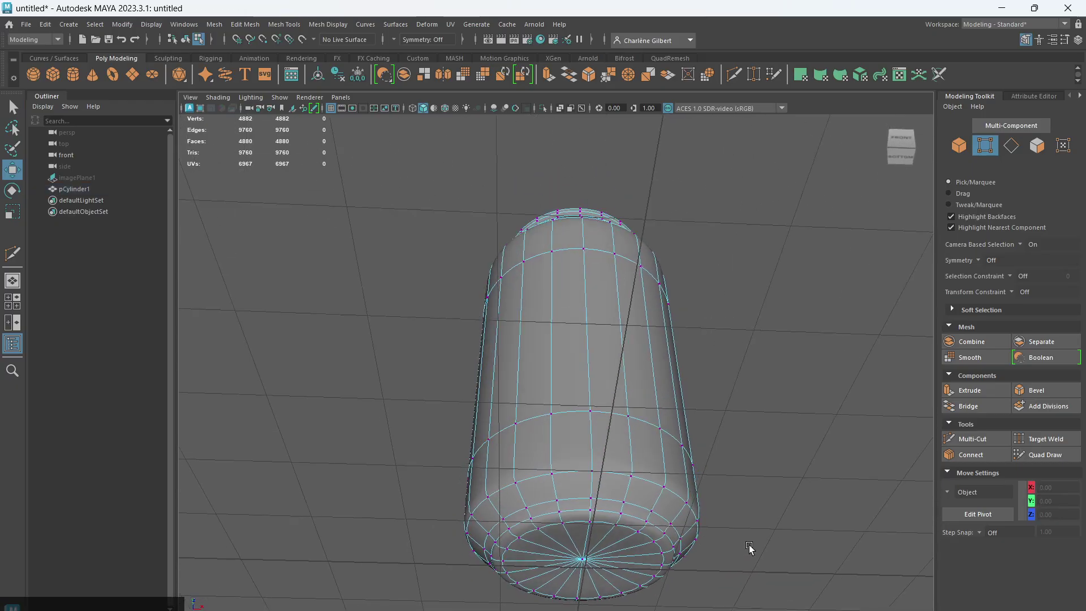
{"action": "left_click", "coordinate": [960, 148]}
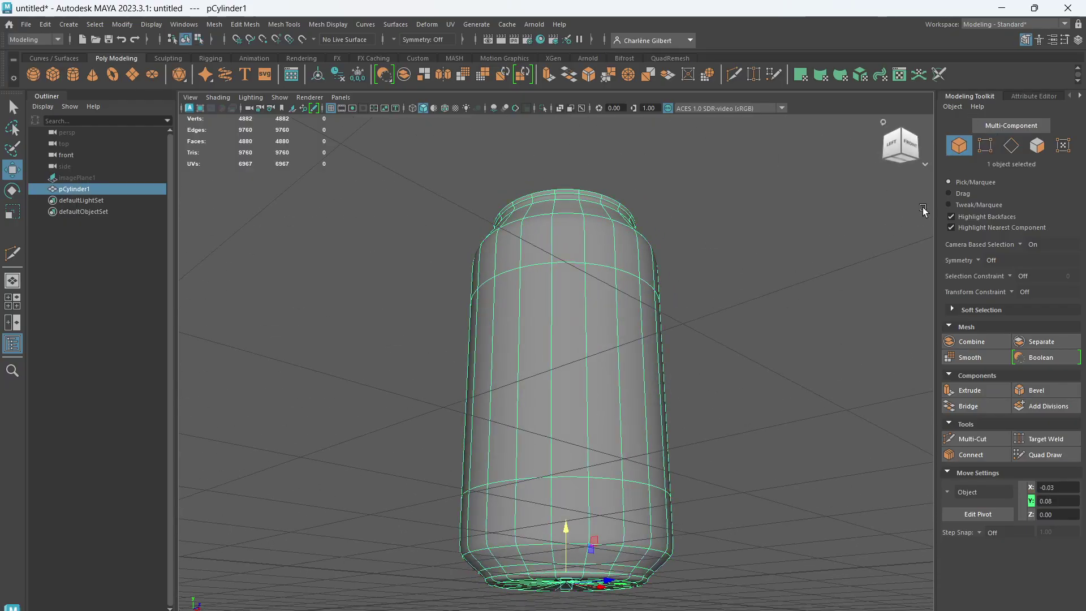
{"action": "left_click", "coordinate": [745, 537]}
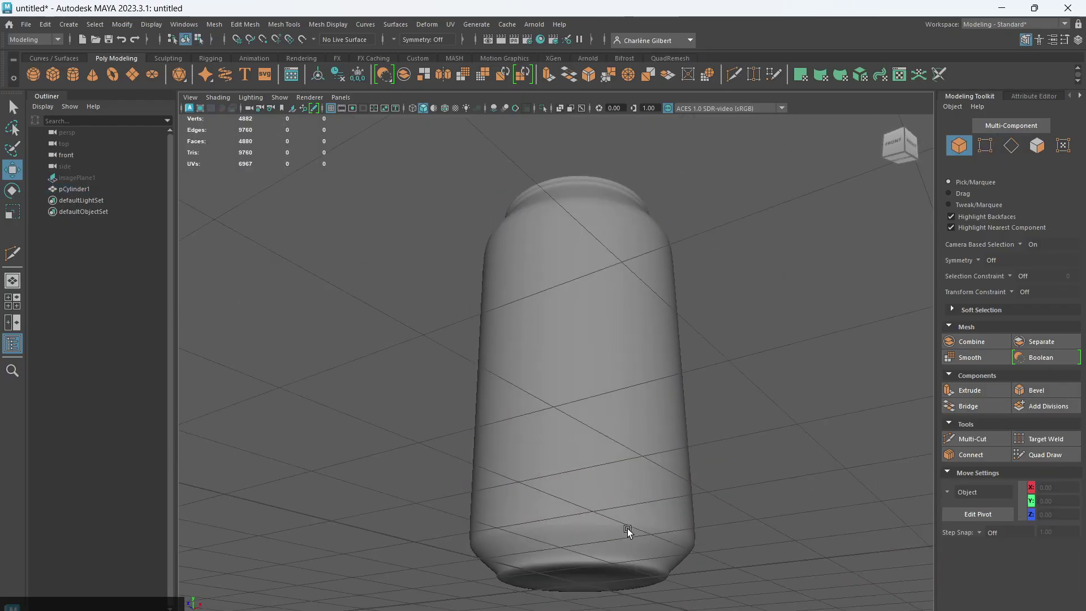